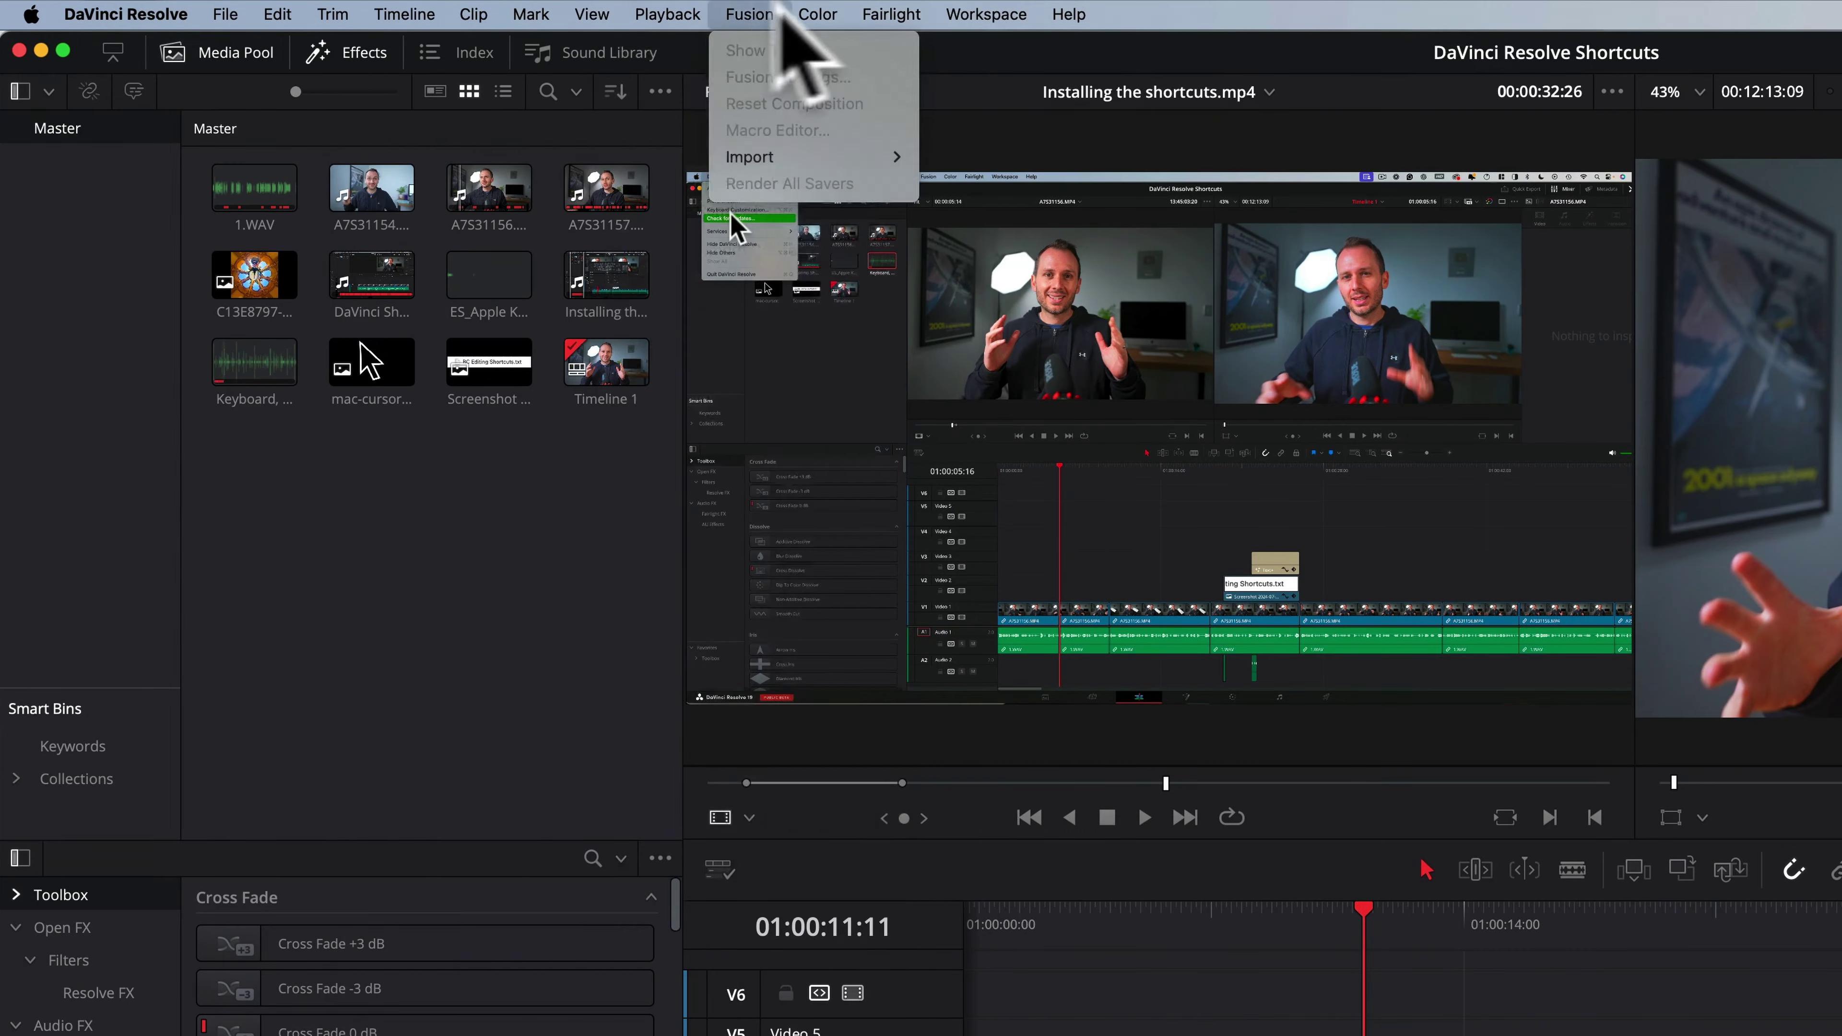
- Open Keyboard Customization from the DaVinci Resolve menu and choose Import Preset from the preset dropdown
mouse_move(942, 23)
mouse_move(531, 16)
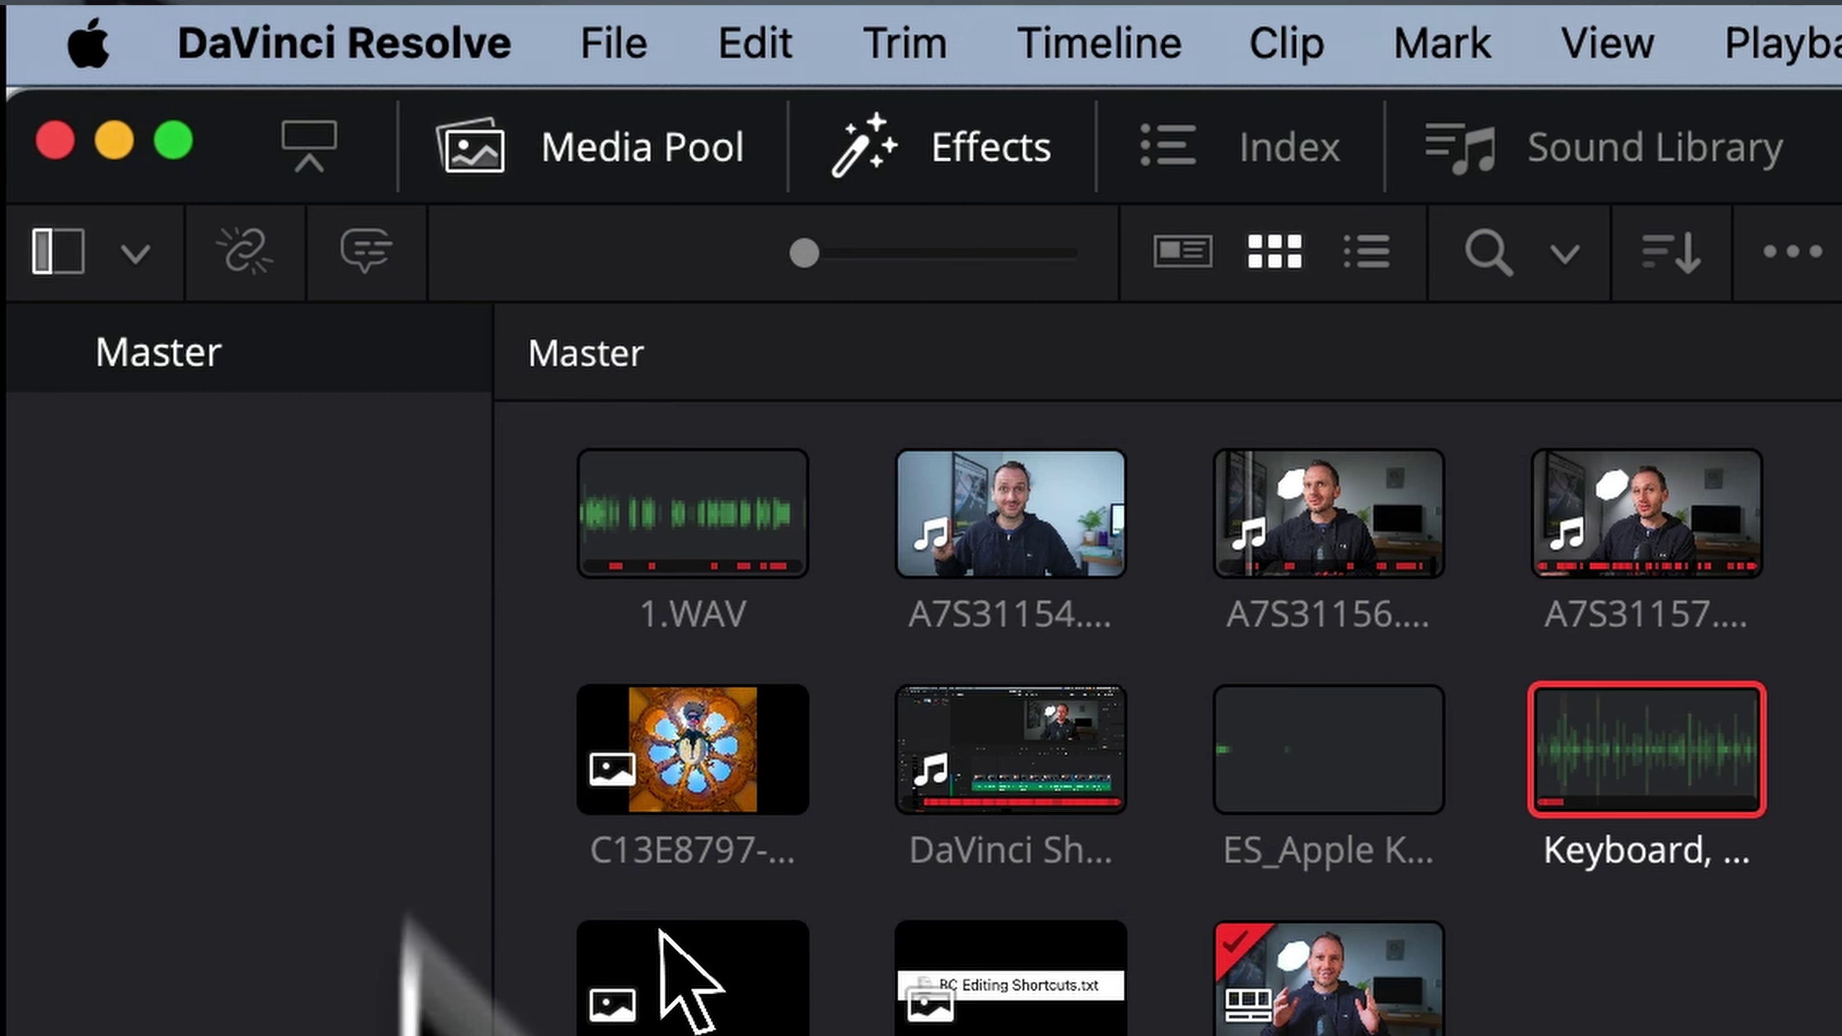
click(424, 40)
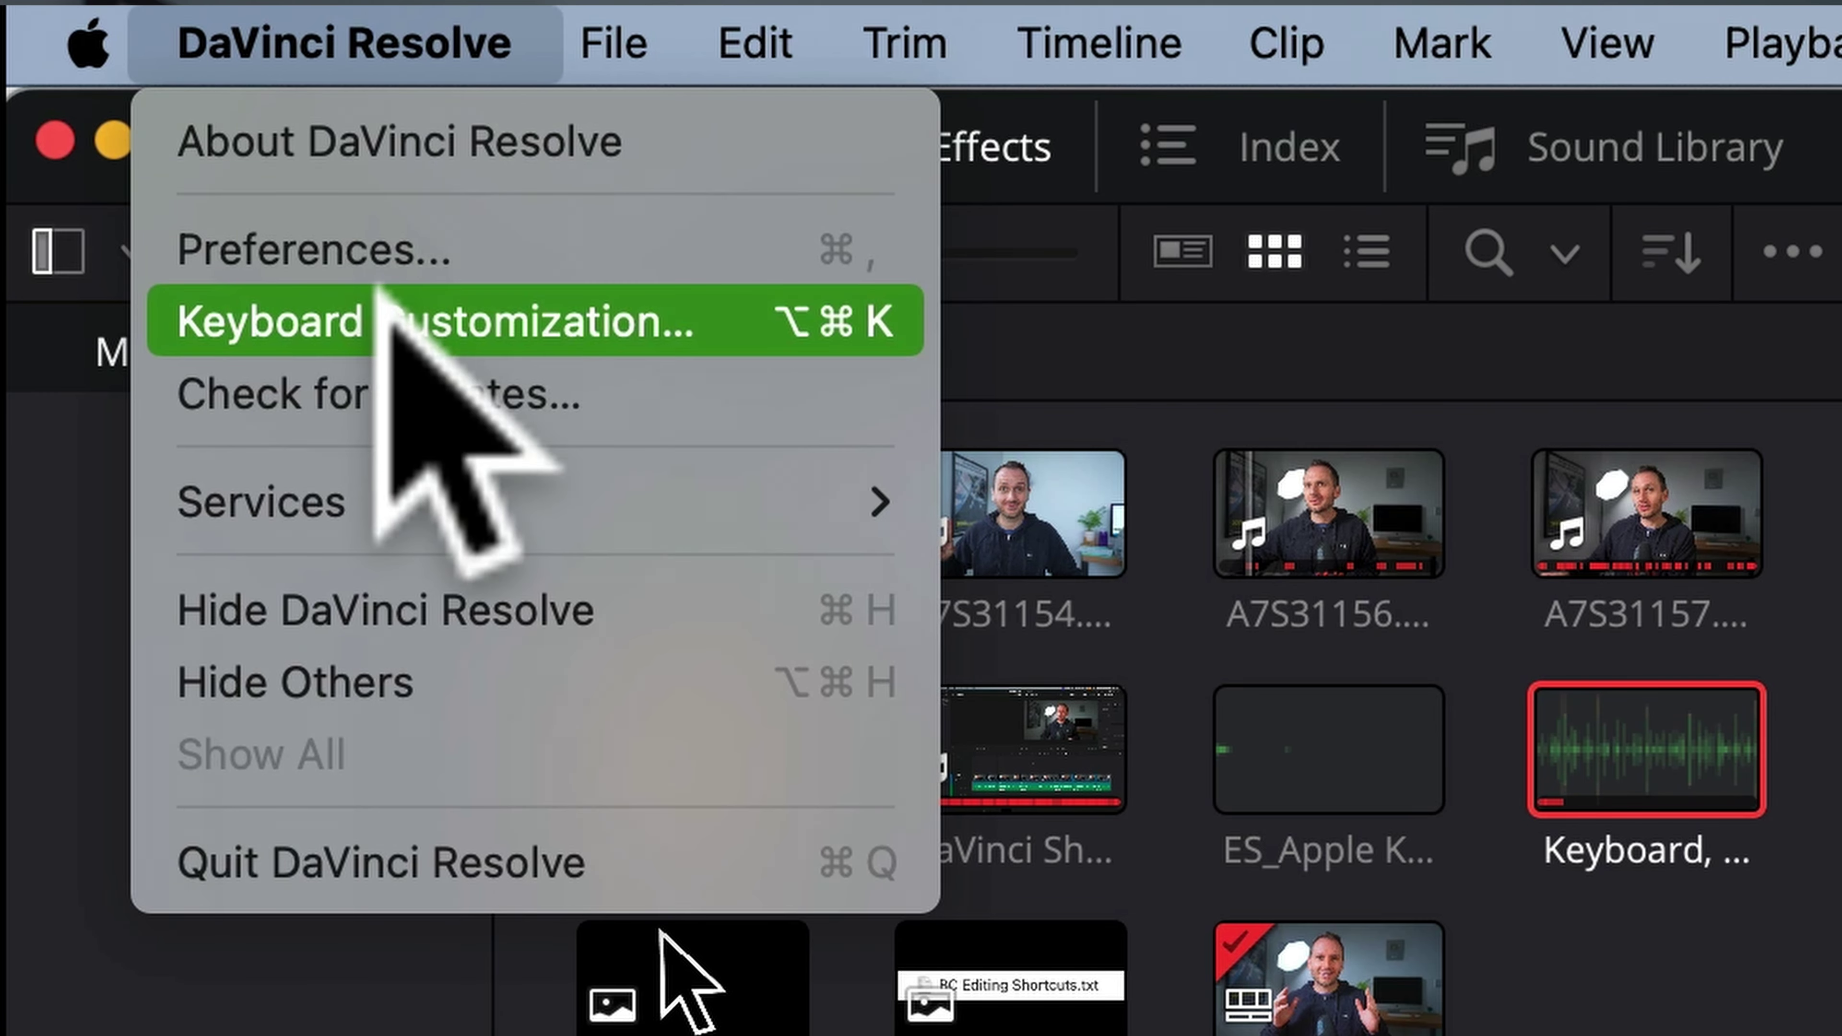
click(378, 292)
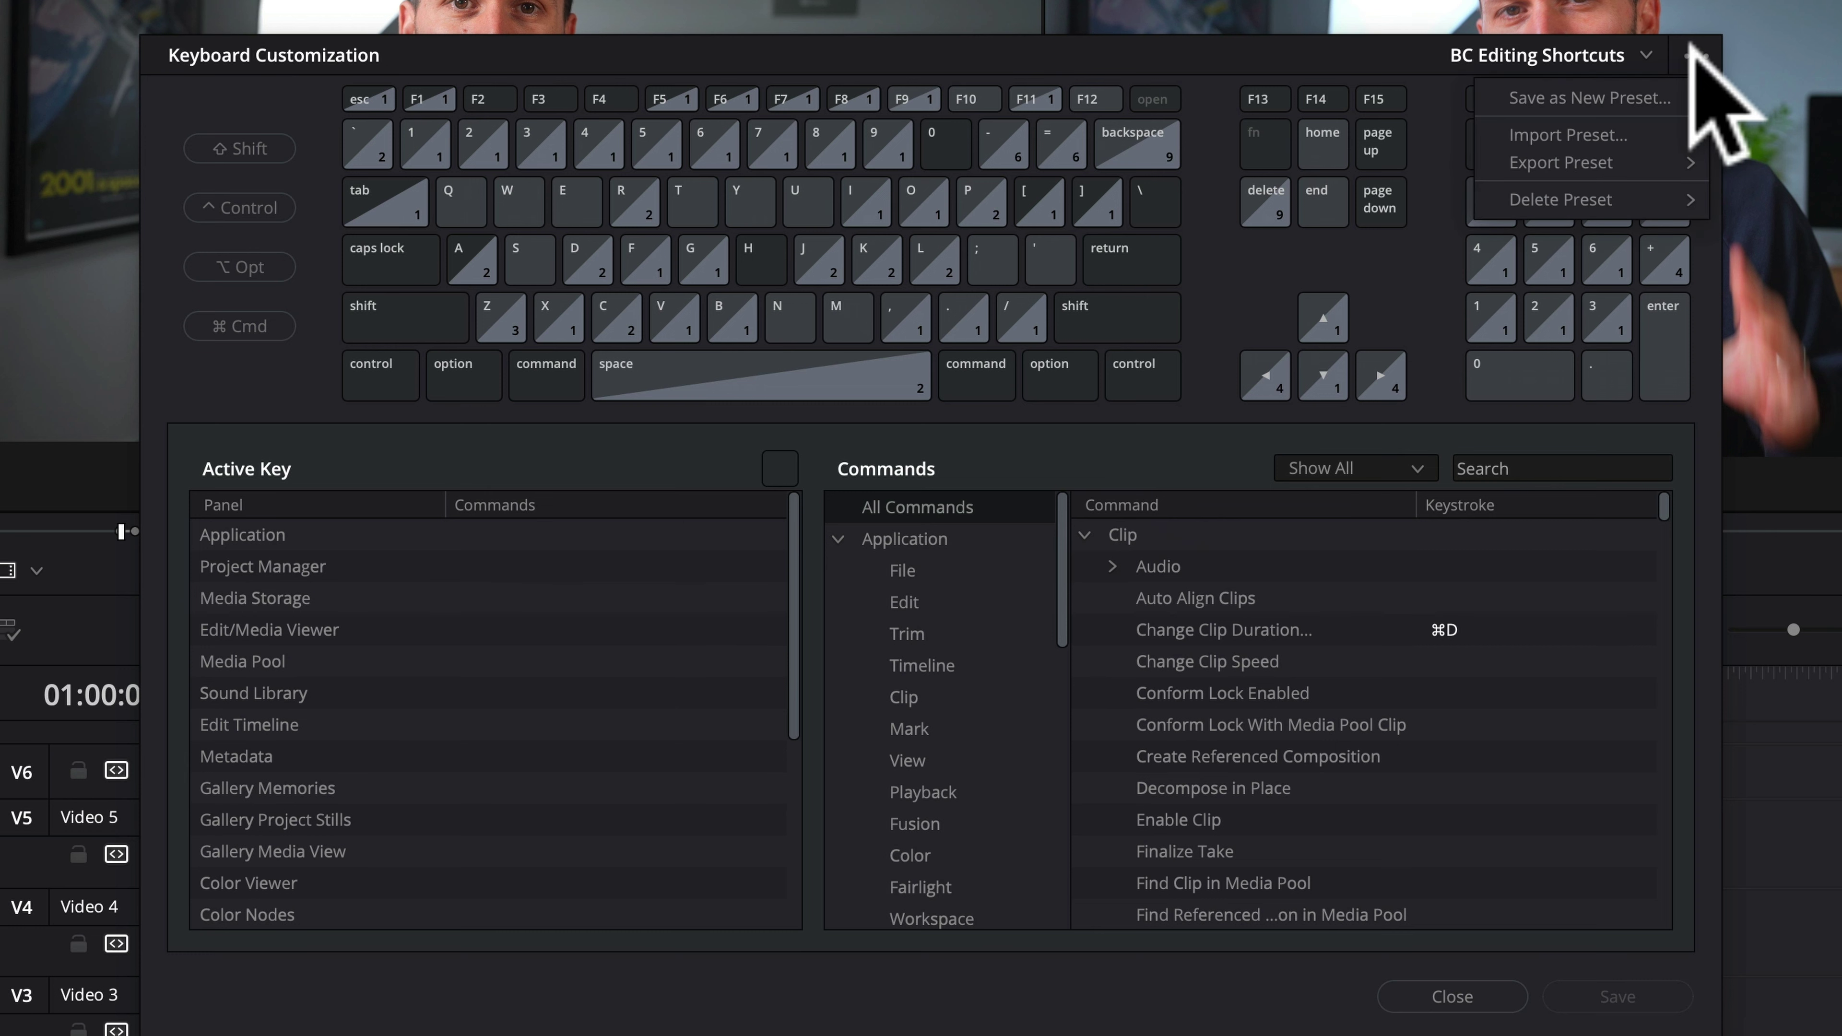
click(1582, 130)
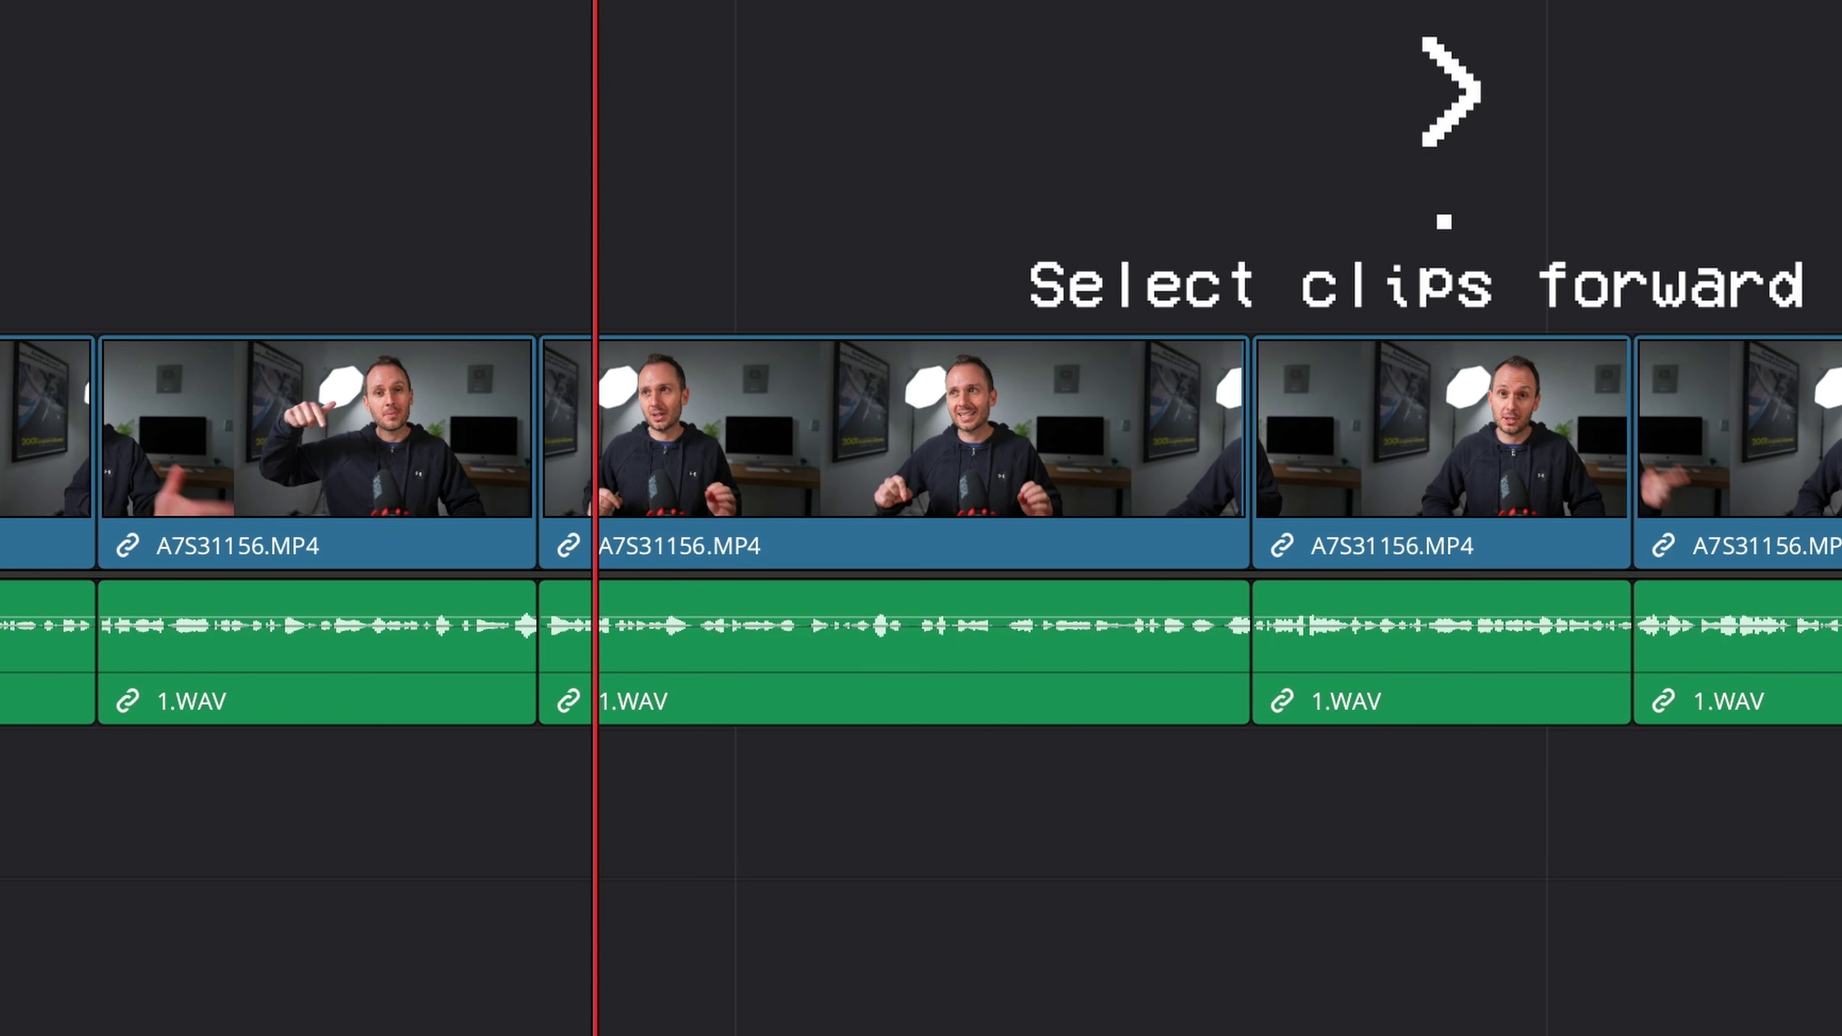
- Select clips forward from the playhead and drag them right and back, then select and drag the earlier clips
key(y)
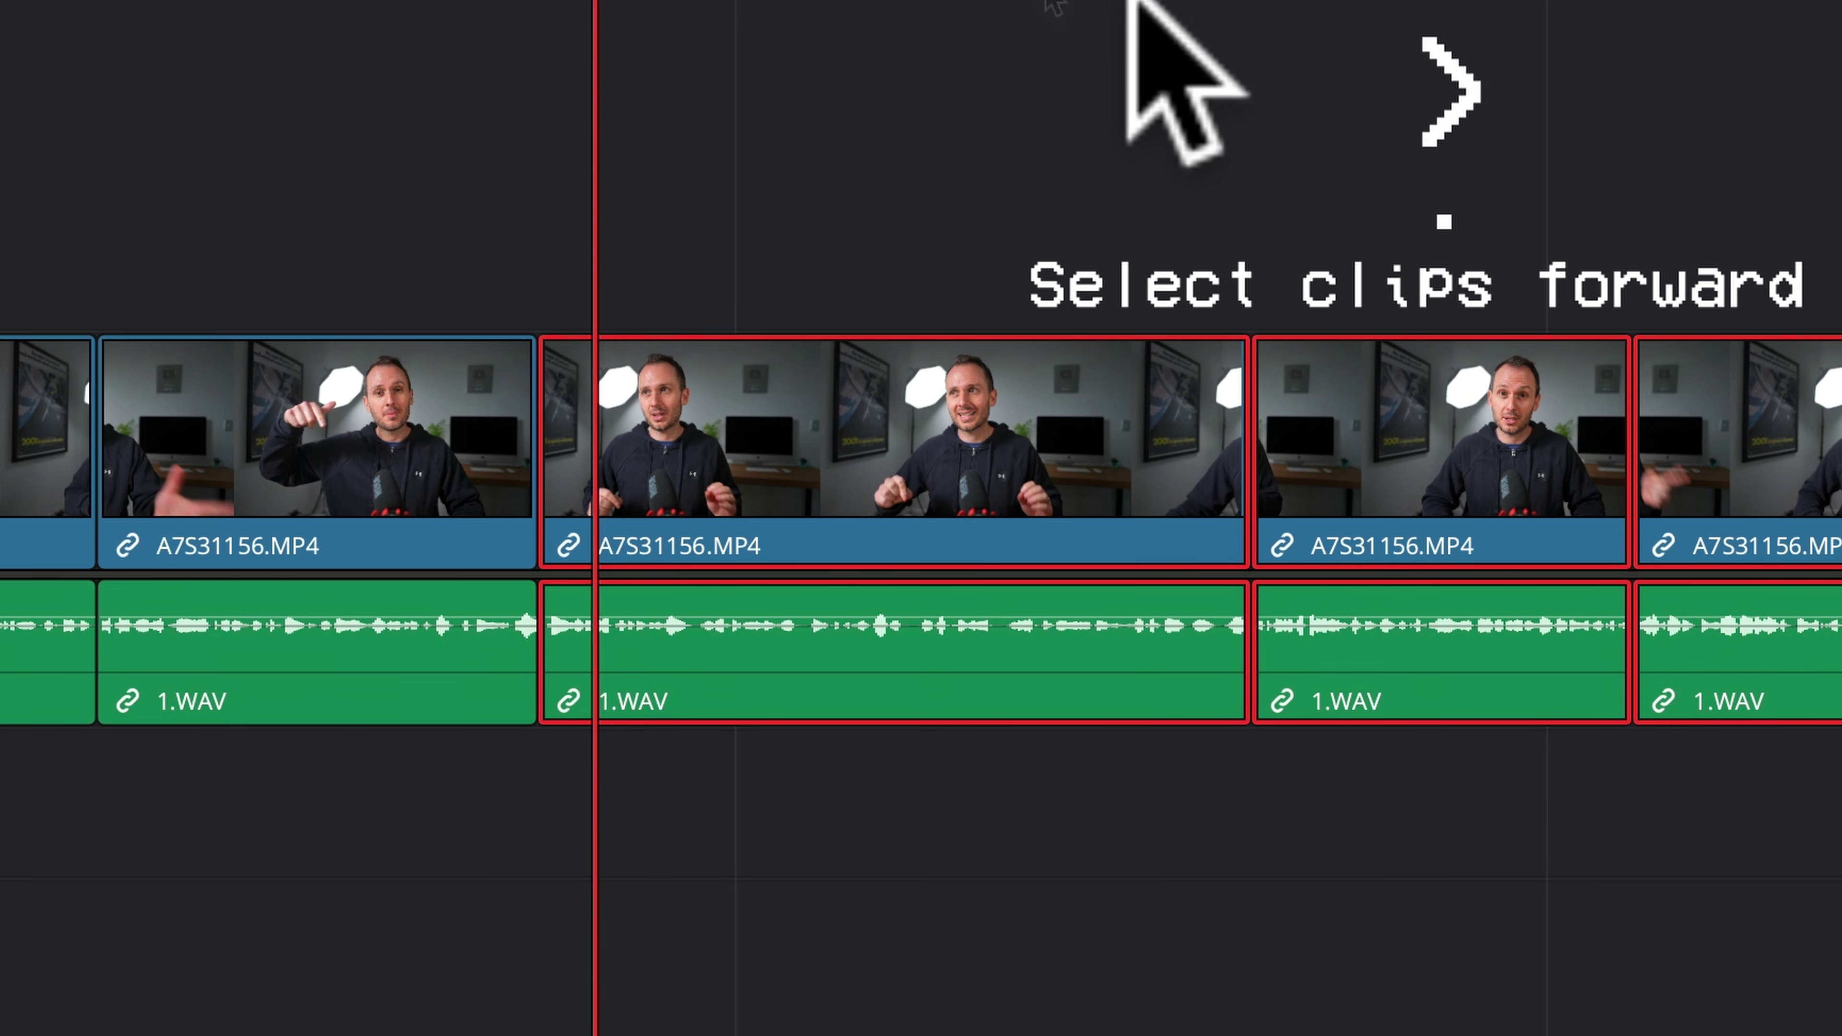
drag(822, 465, 1309, 511)
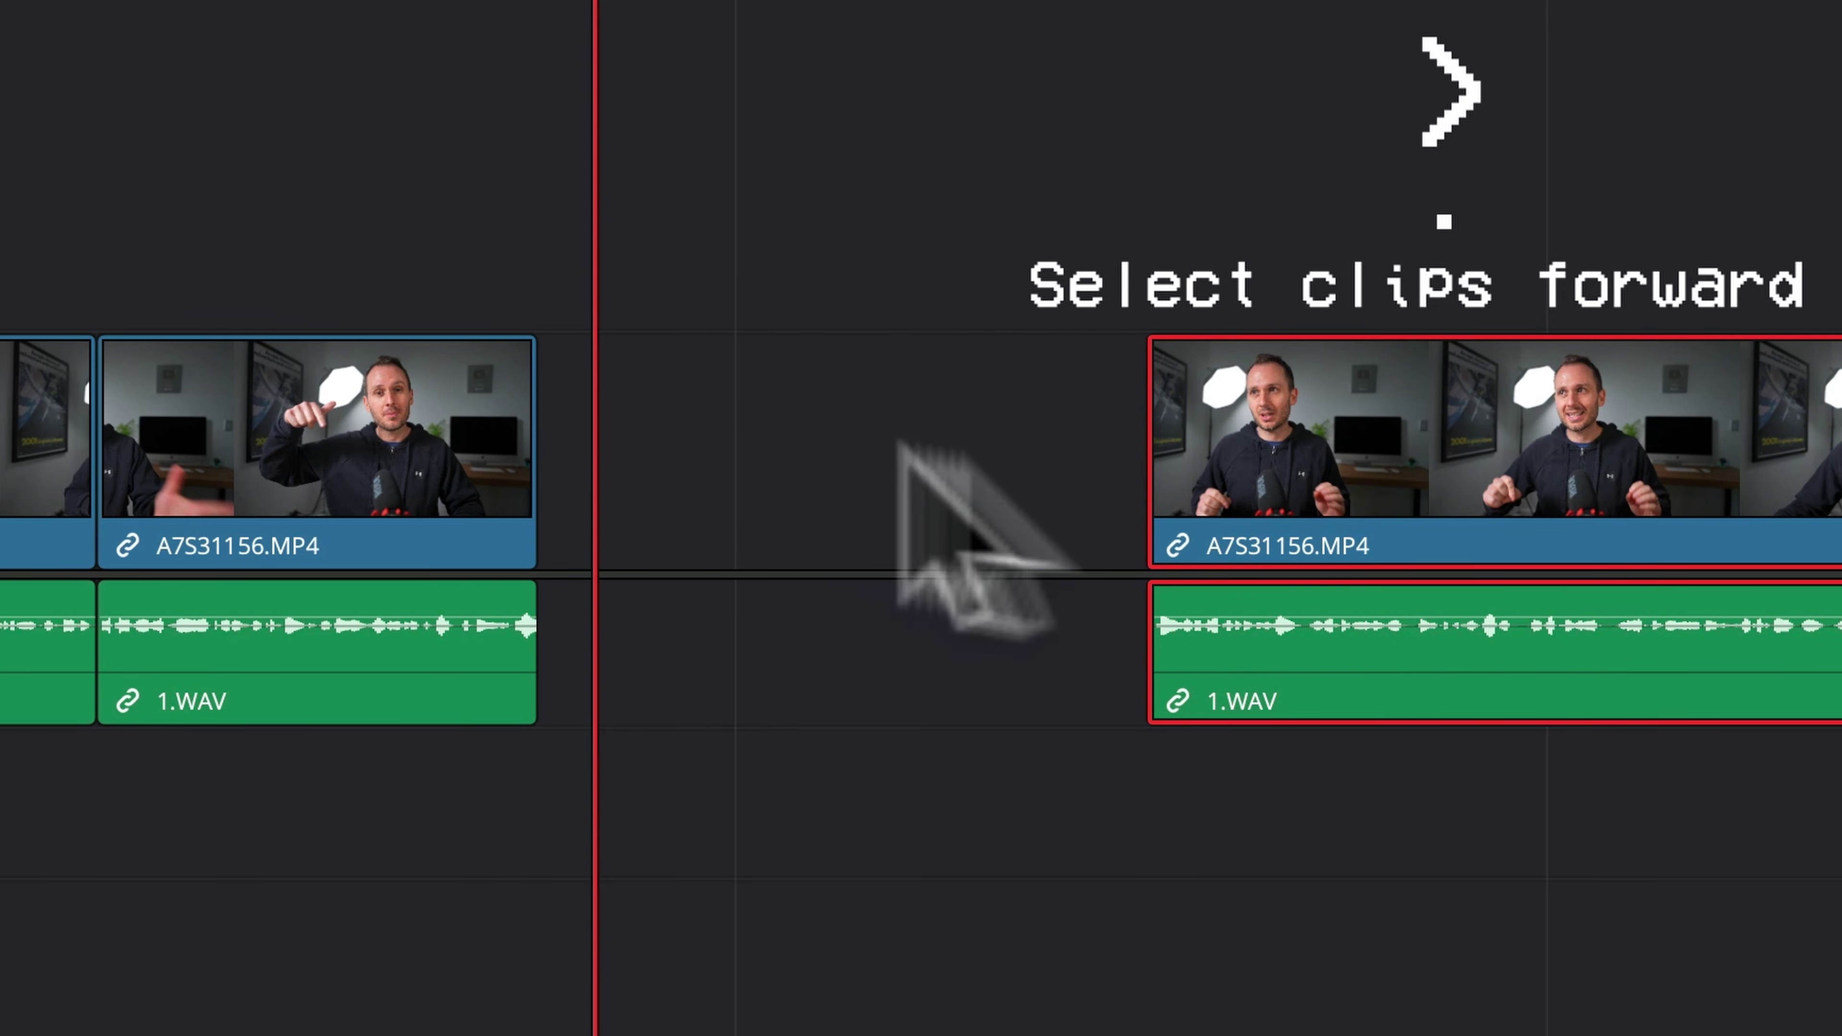
drag(1443, 404, 891, 421)
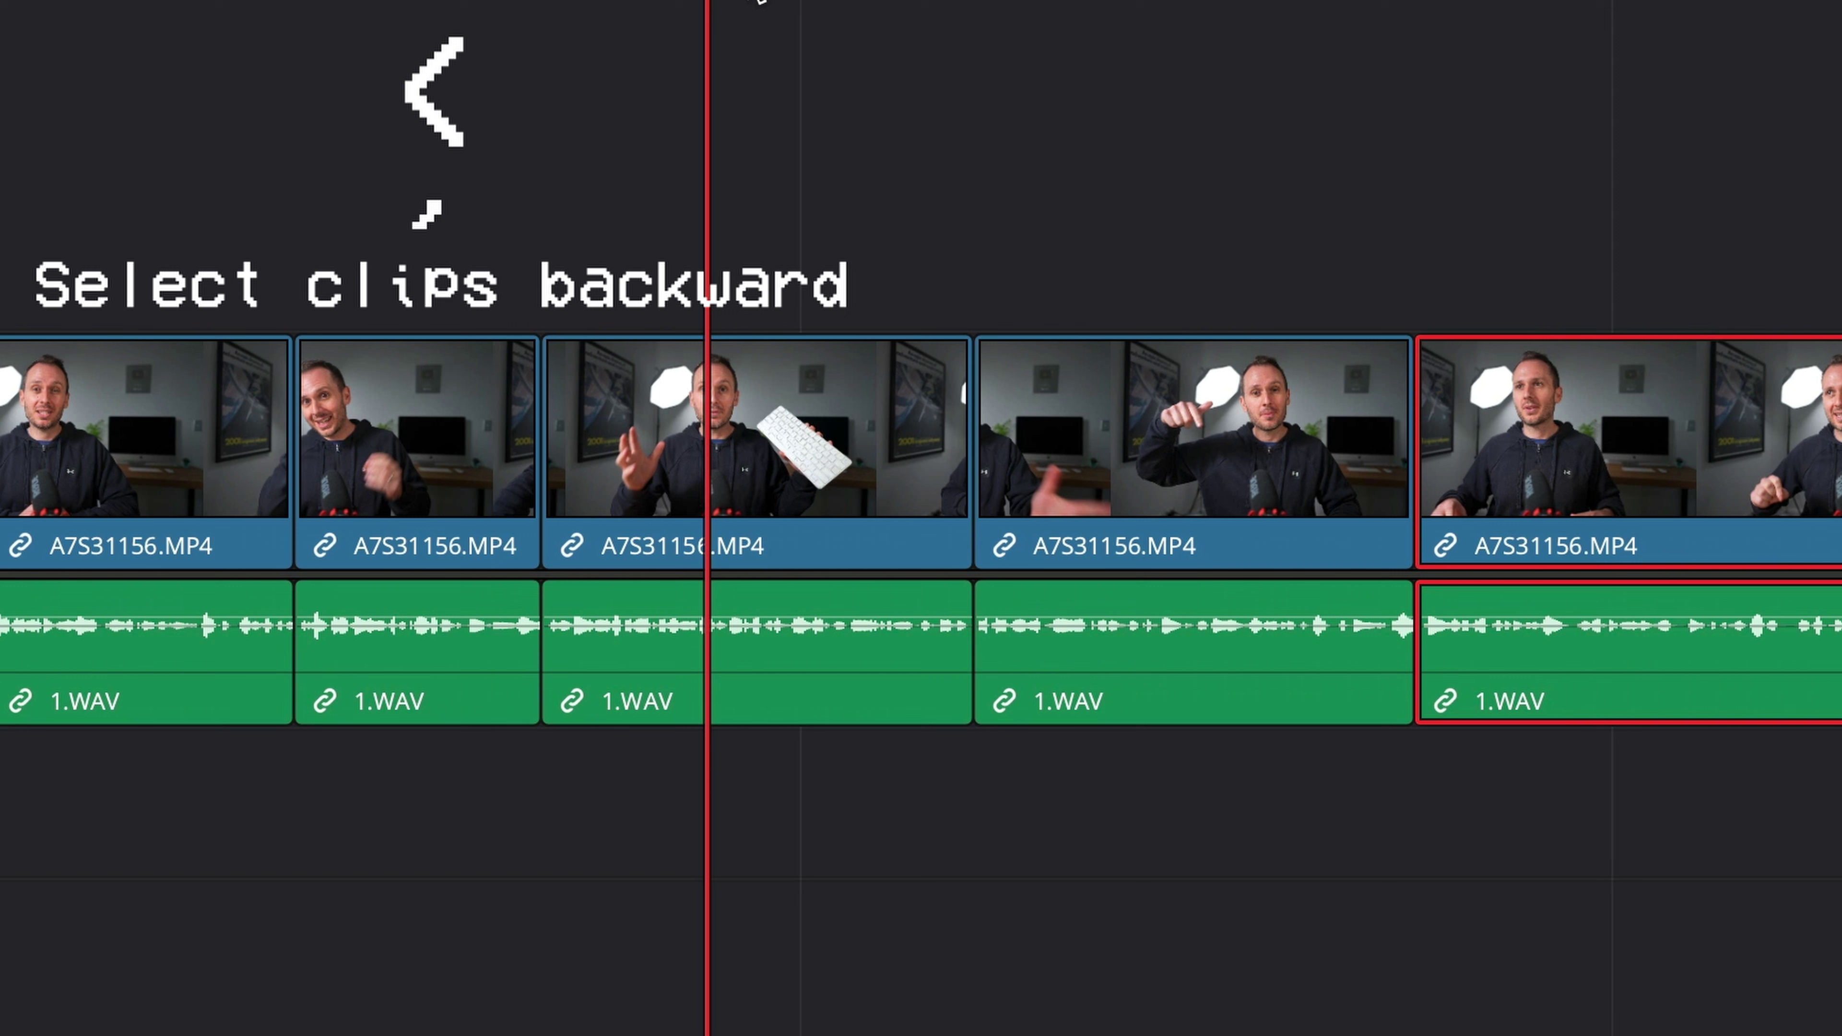
key(shift+comma)
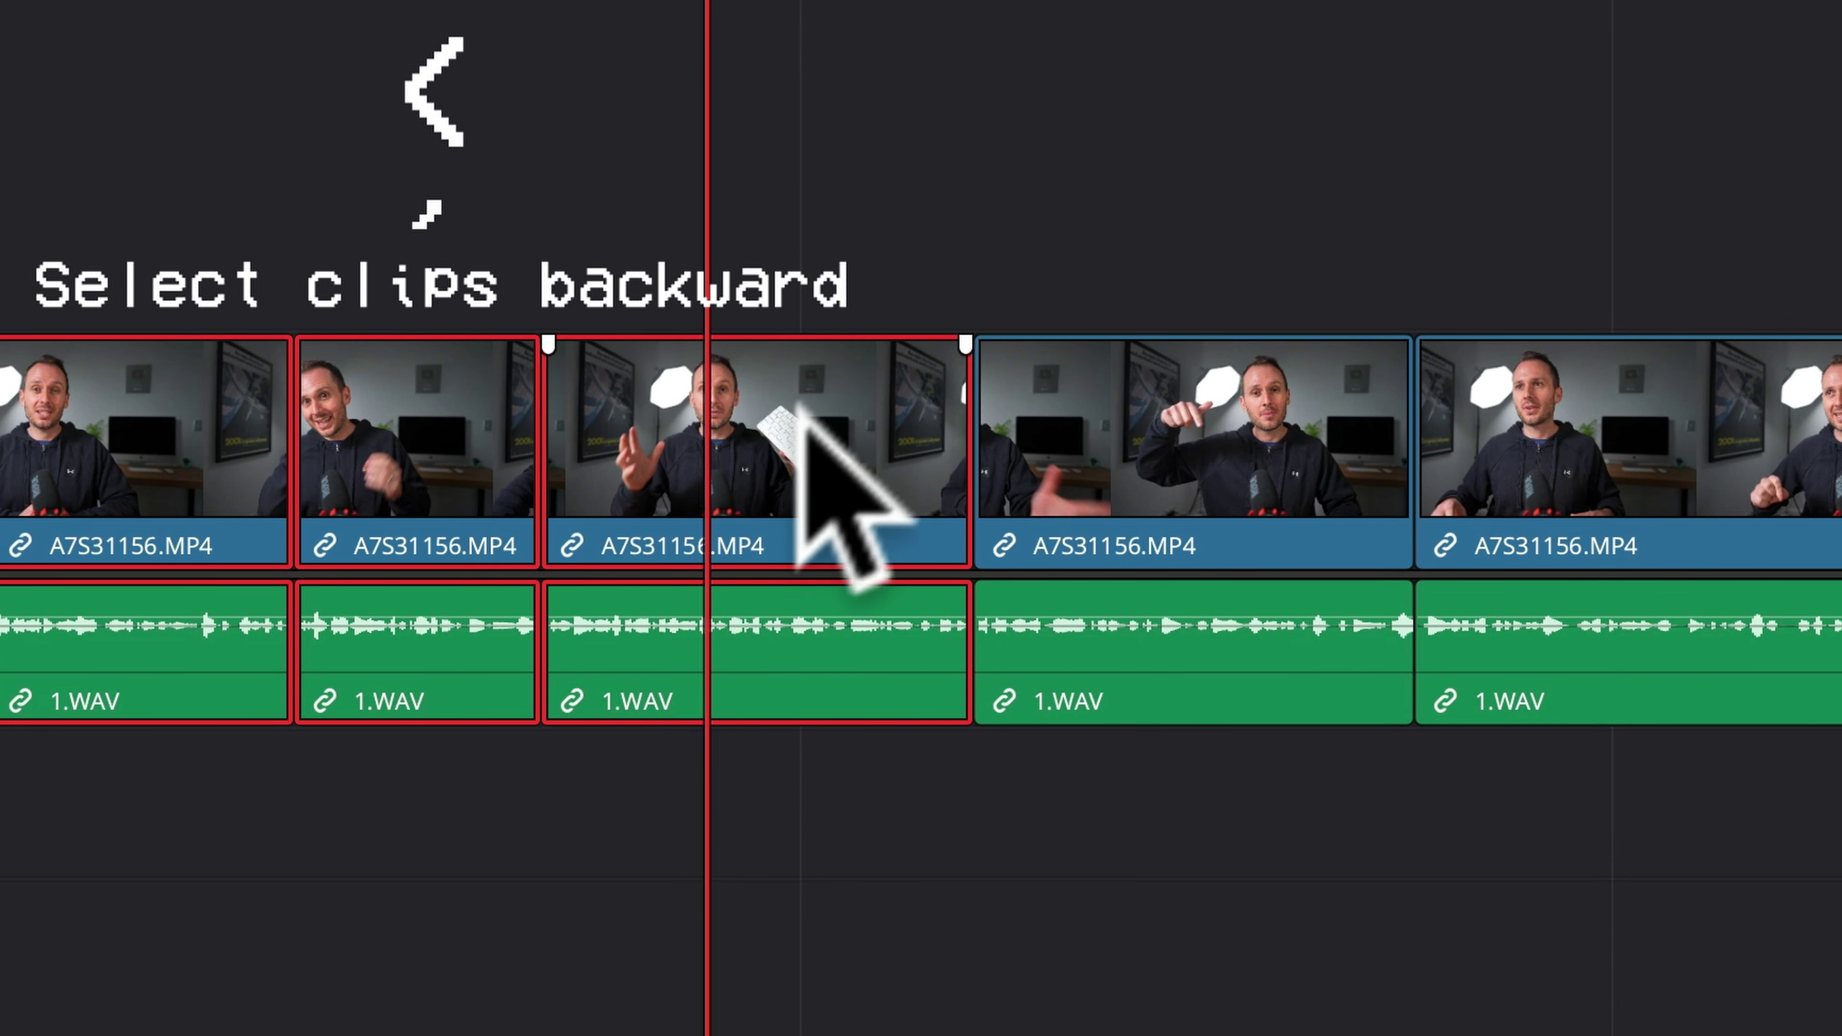
drag(783, 432, 1062, 436)
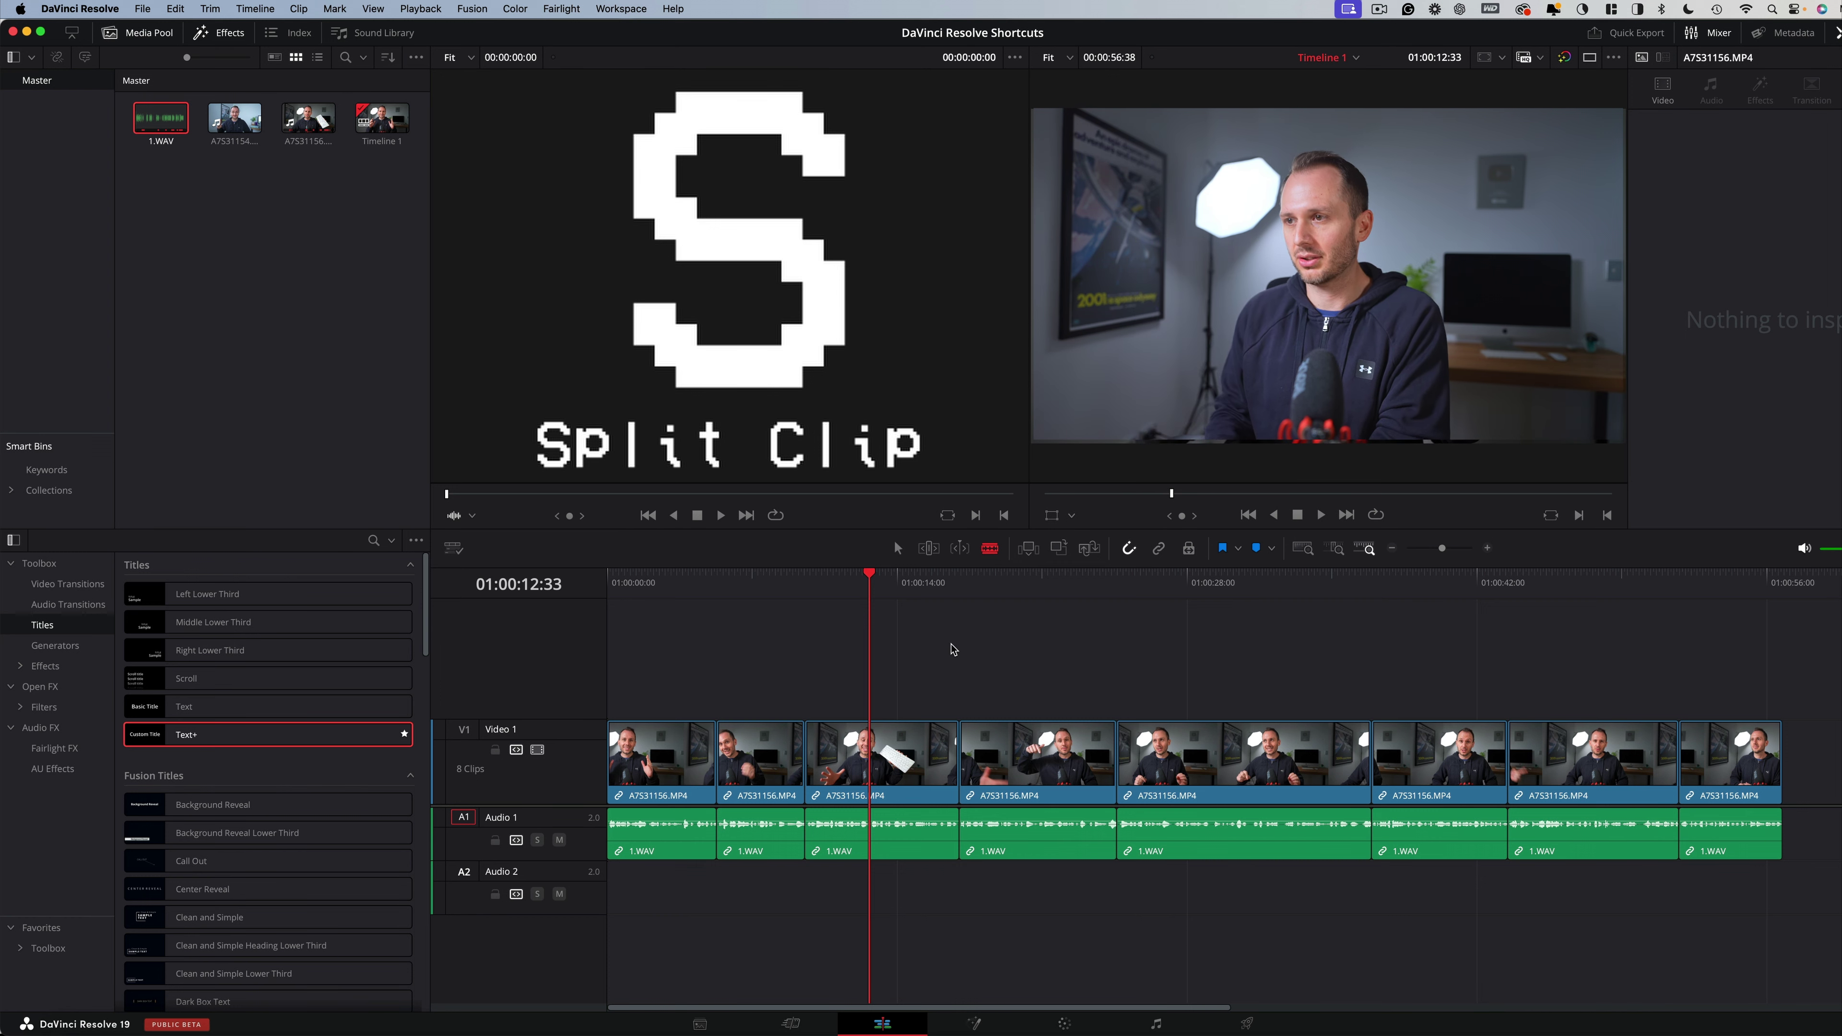
- Split the clips at the playhead at two positions along the timeline
key(super+backslash)
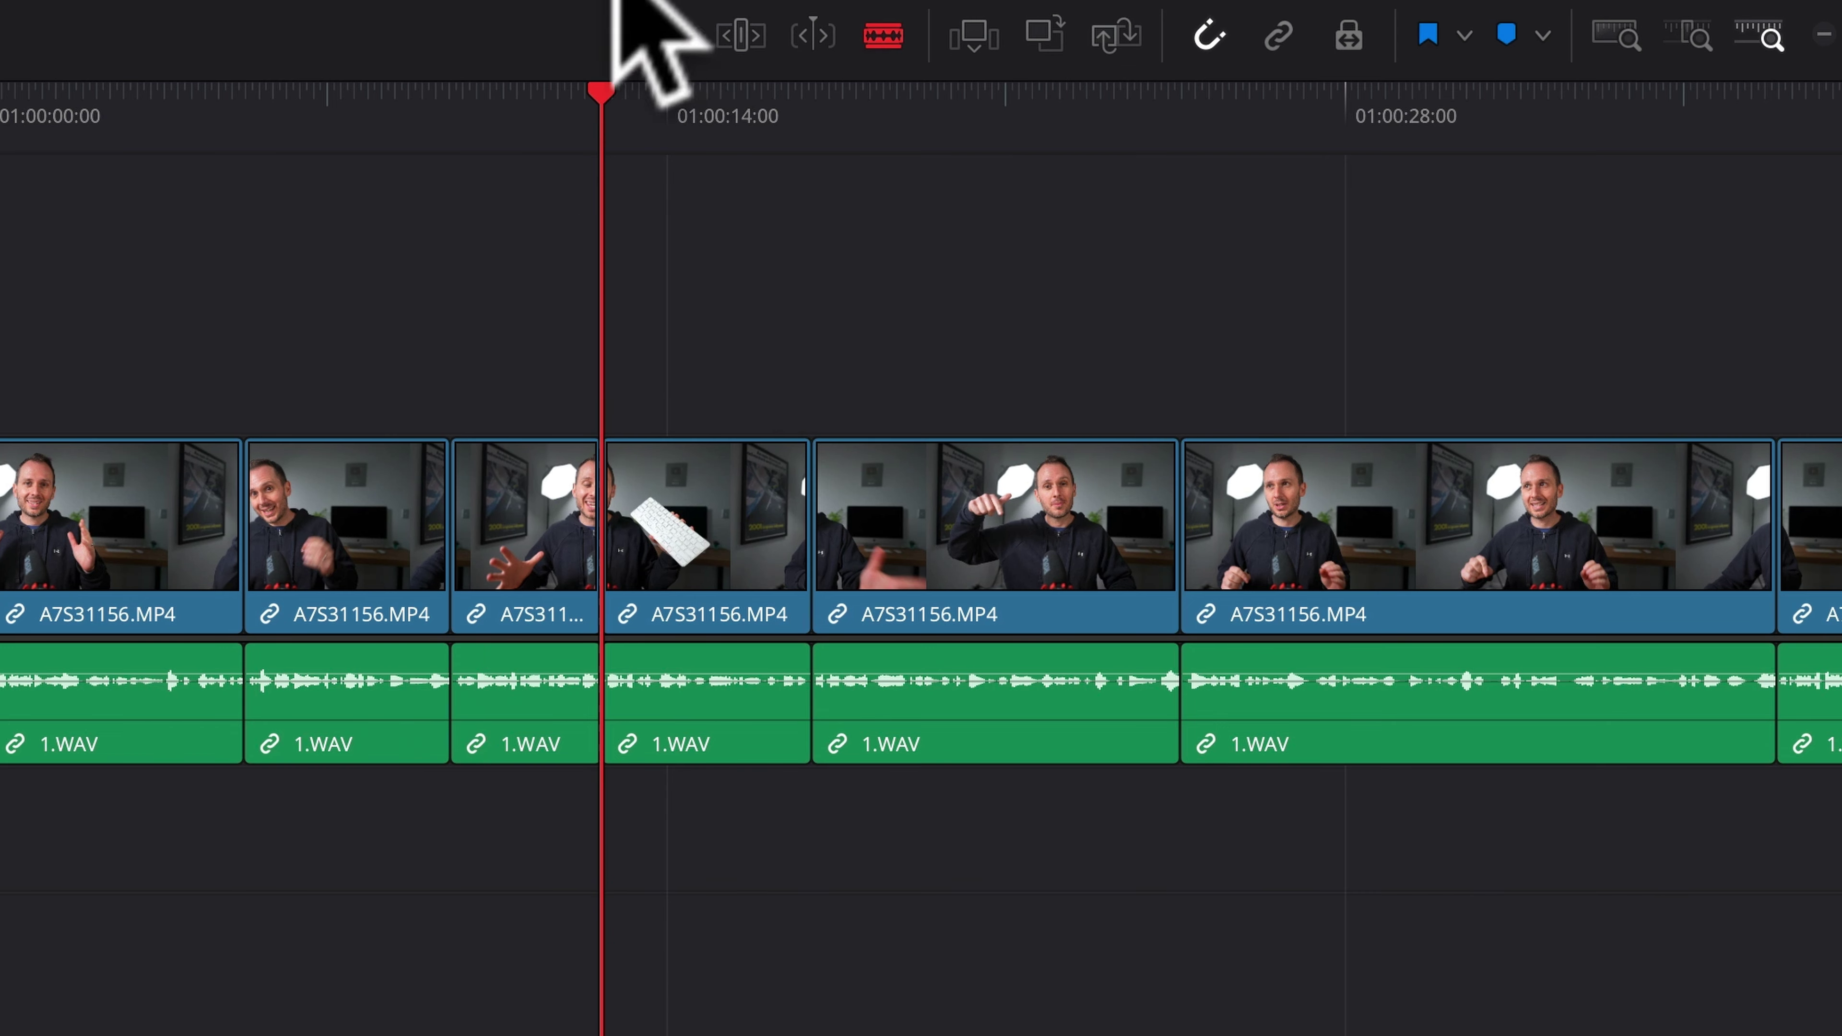
click(1013, 120)
key(super+backslash)
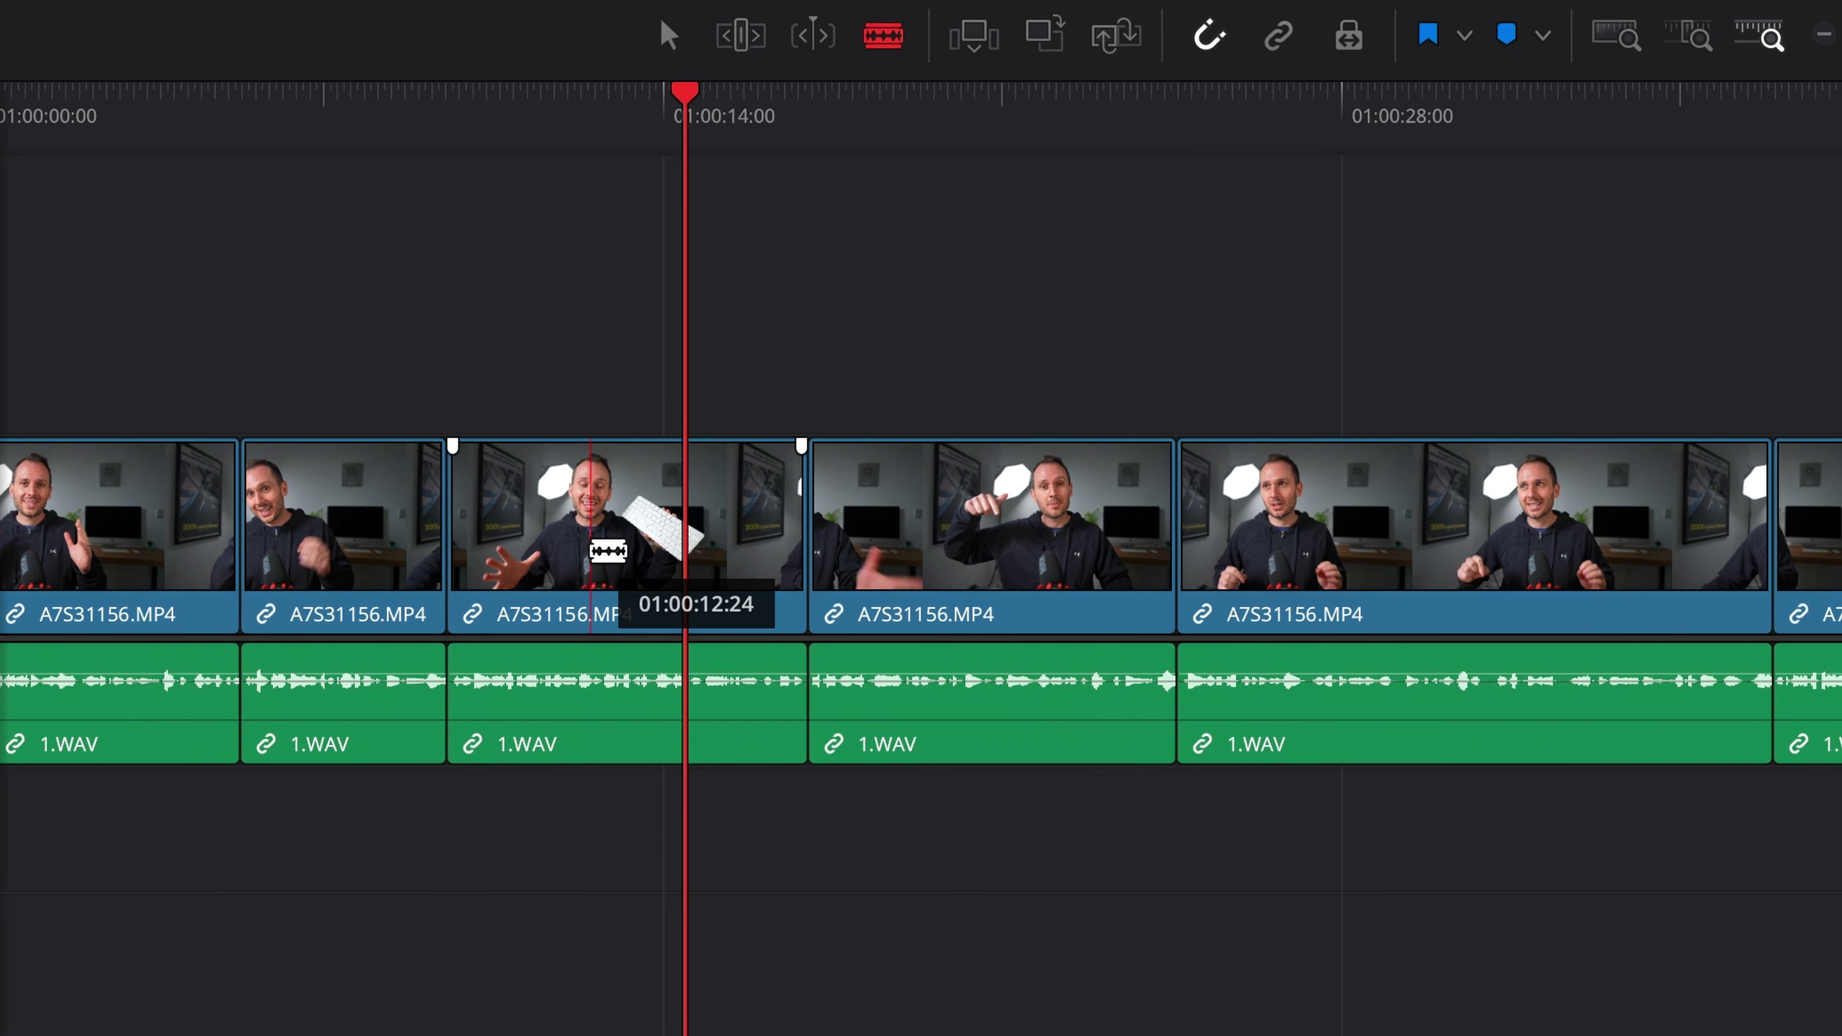
- Blade extra cuts into the third video clip and the later video and audio clips
click(591, 552)
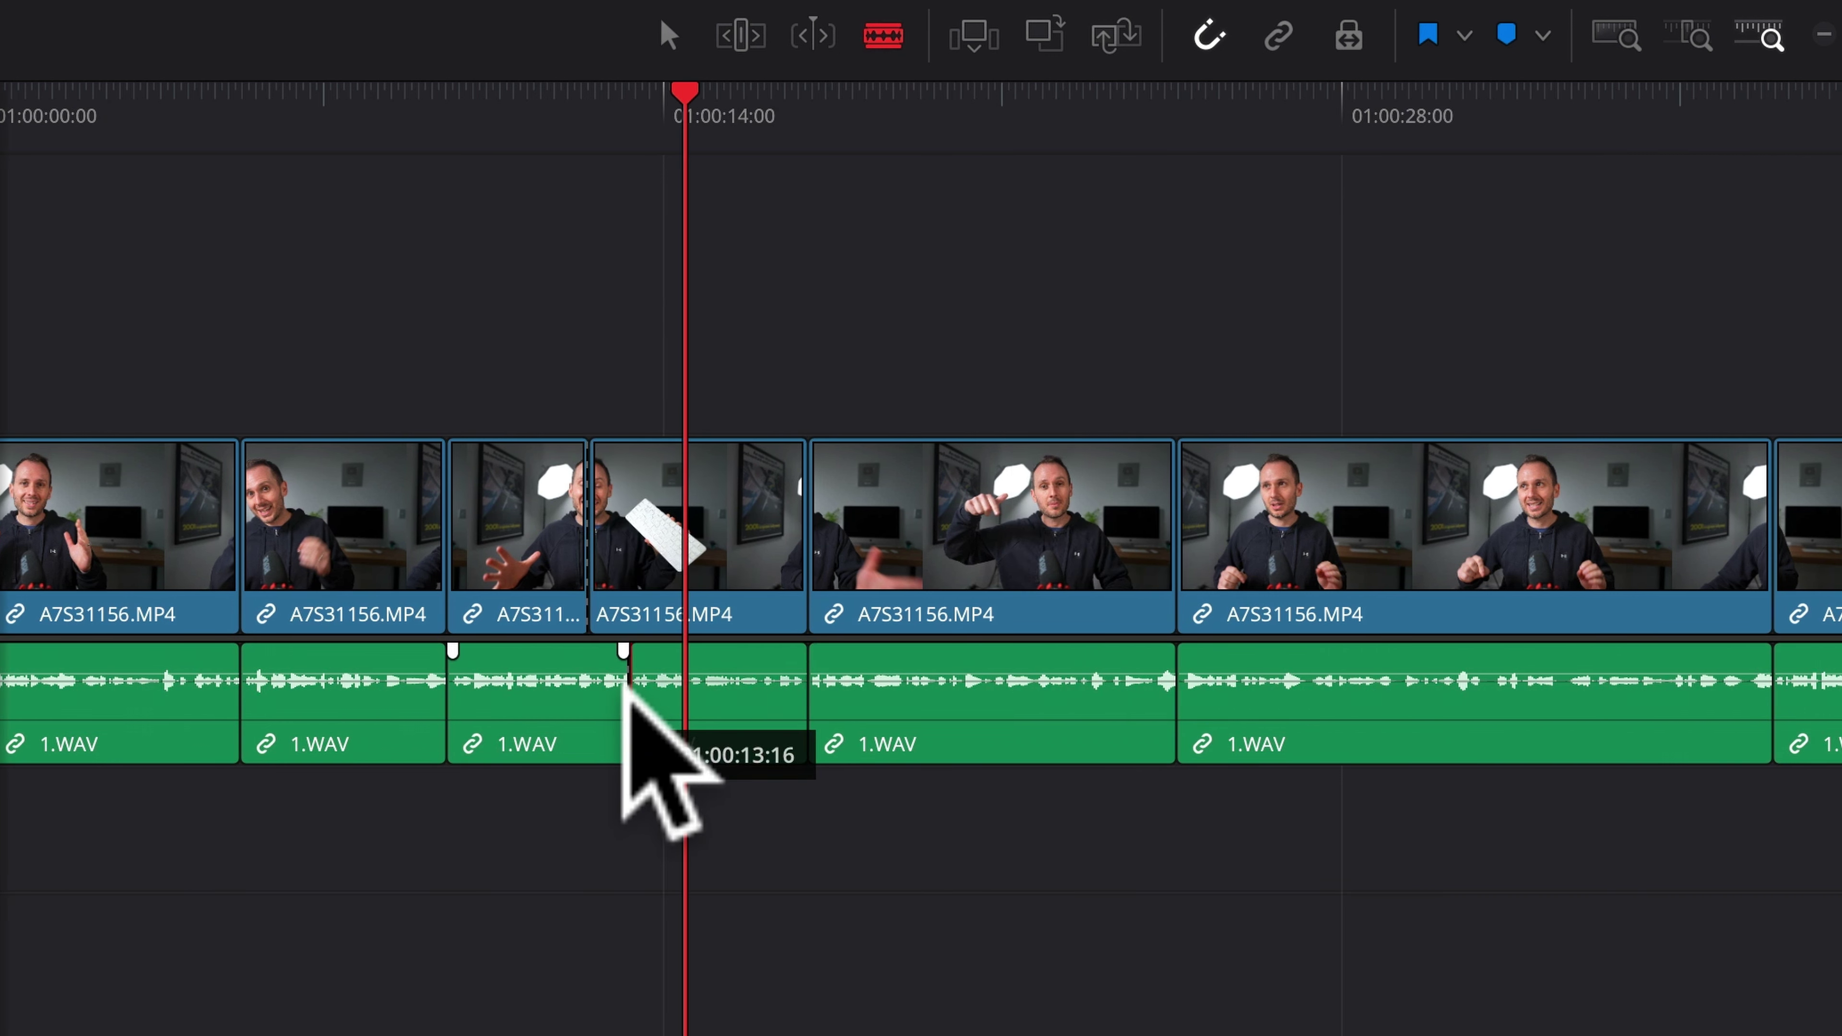
click(915, 555)
click(916, 718)
click(1064, 718)
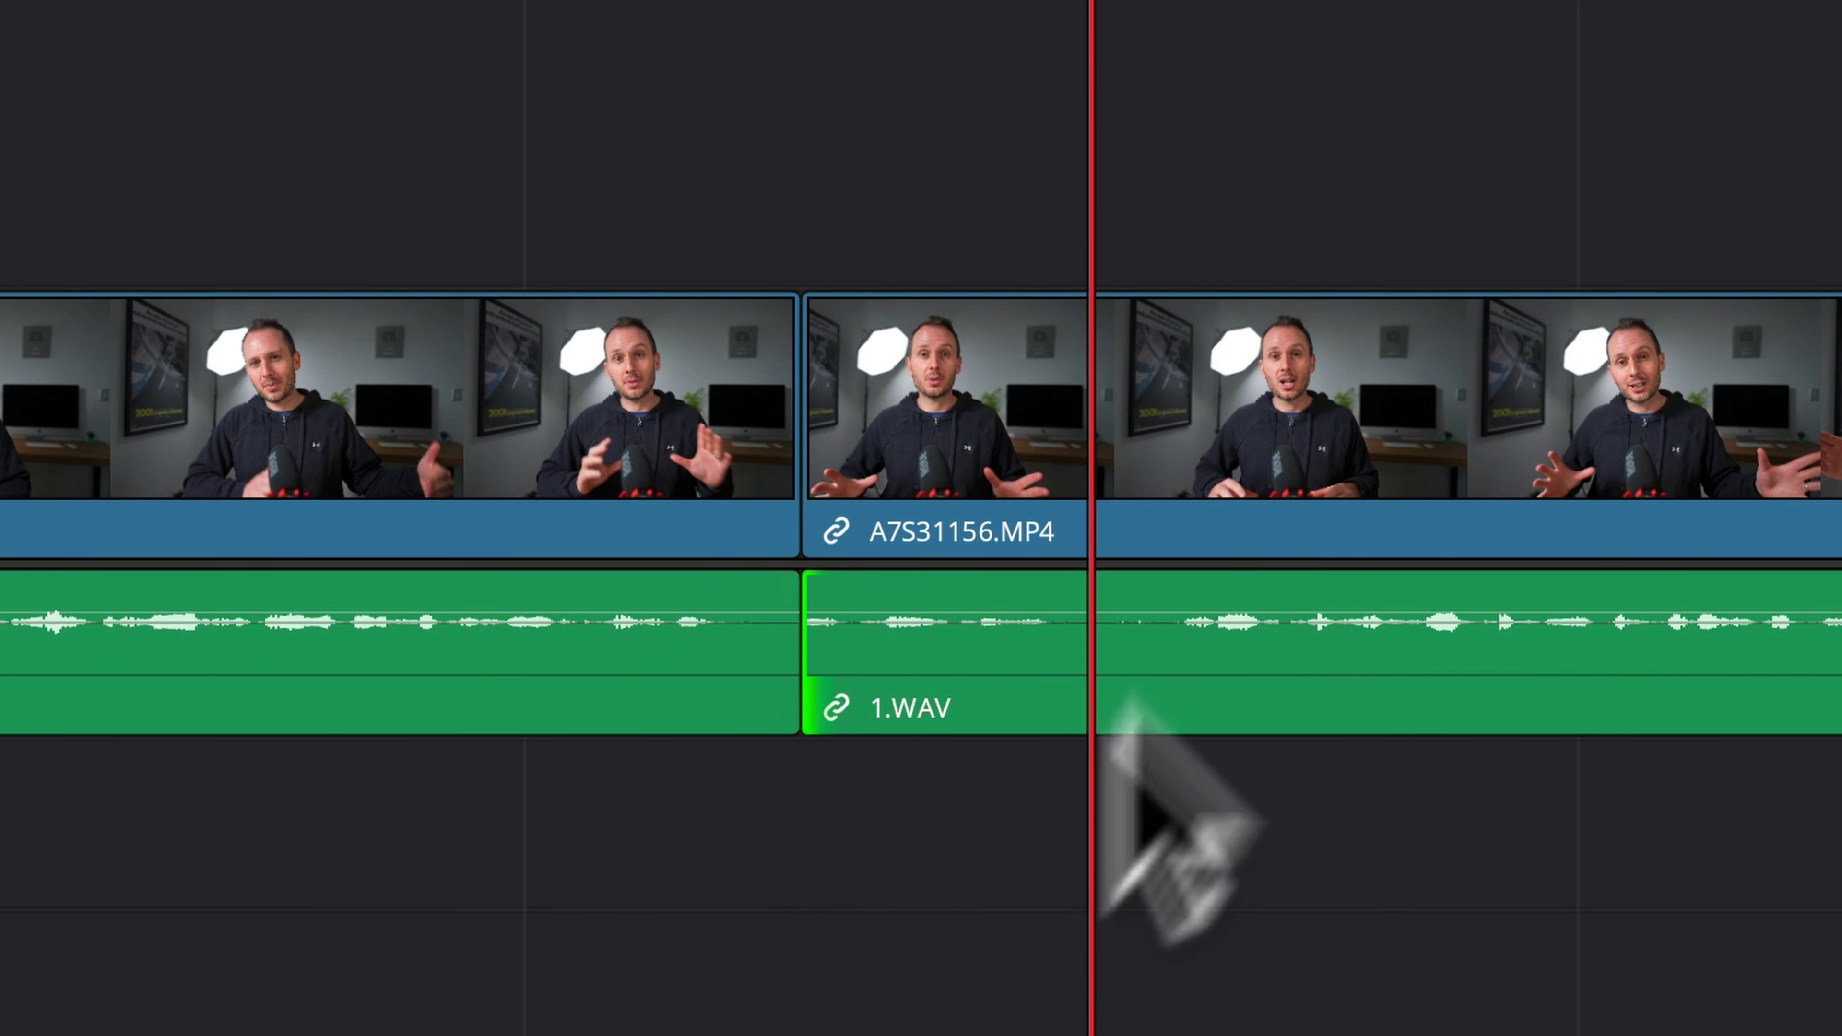
- Blade the clip at the playhead and delete the middle clip on video and audio
drag(1096, 0, 1145, 0)
key(b)
click(1145, 432)
key(a)
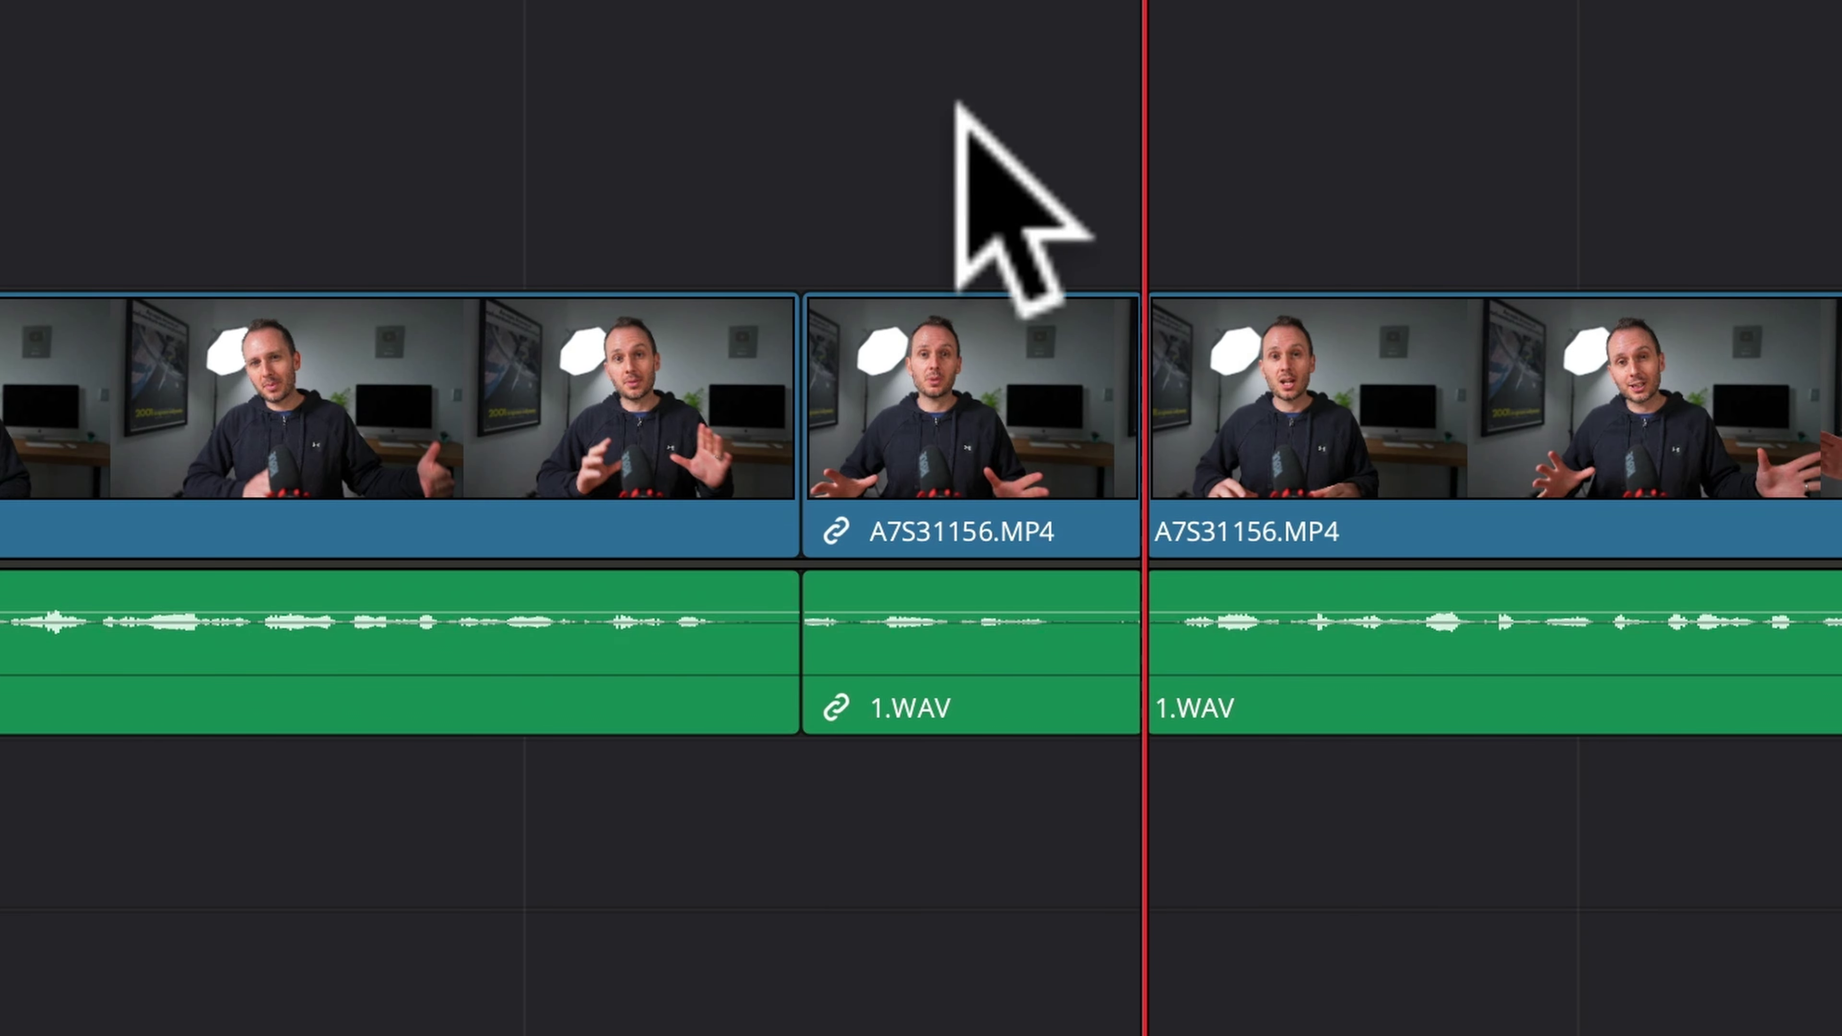
drag(970, 138, 896, 708)
key(BackSpace)
- Ripple trim the next clip's start and end to the playhead with Q and W
drag(1032, 7, 1098, 435)
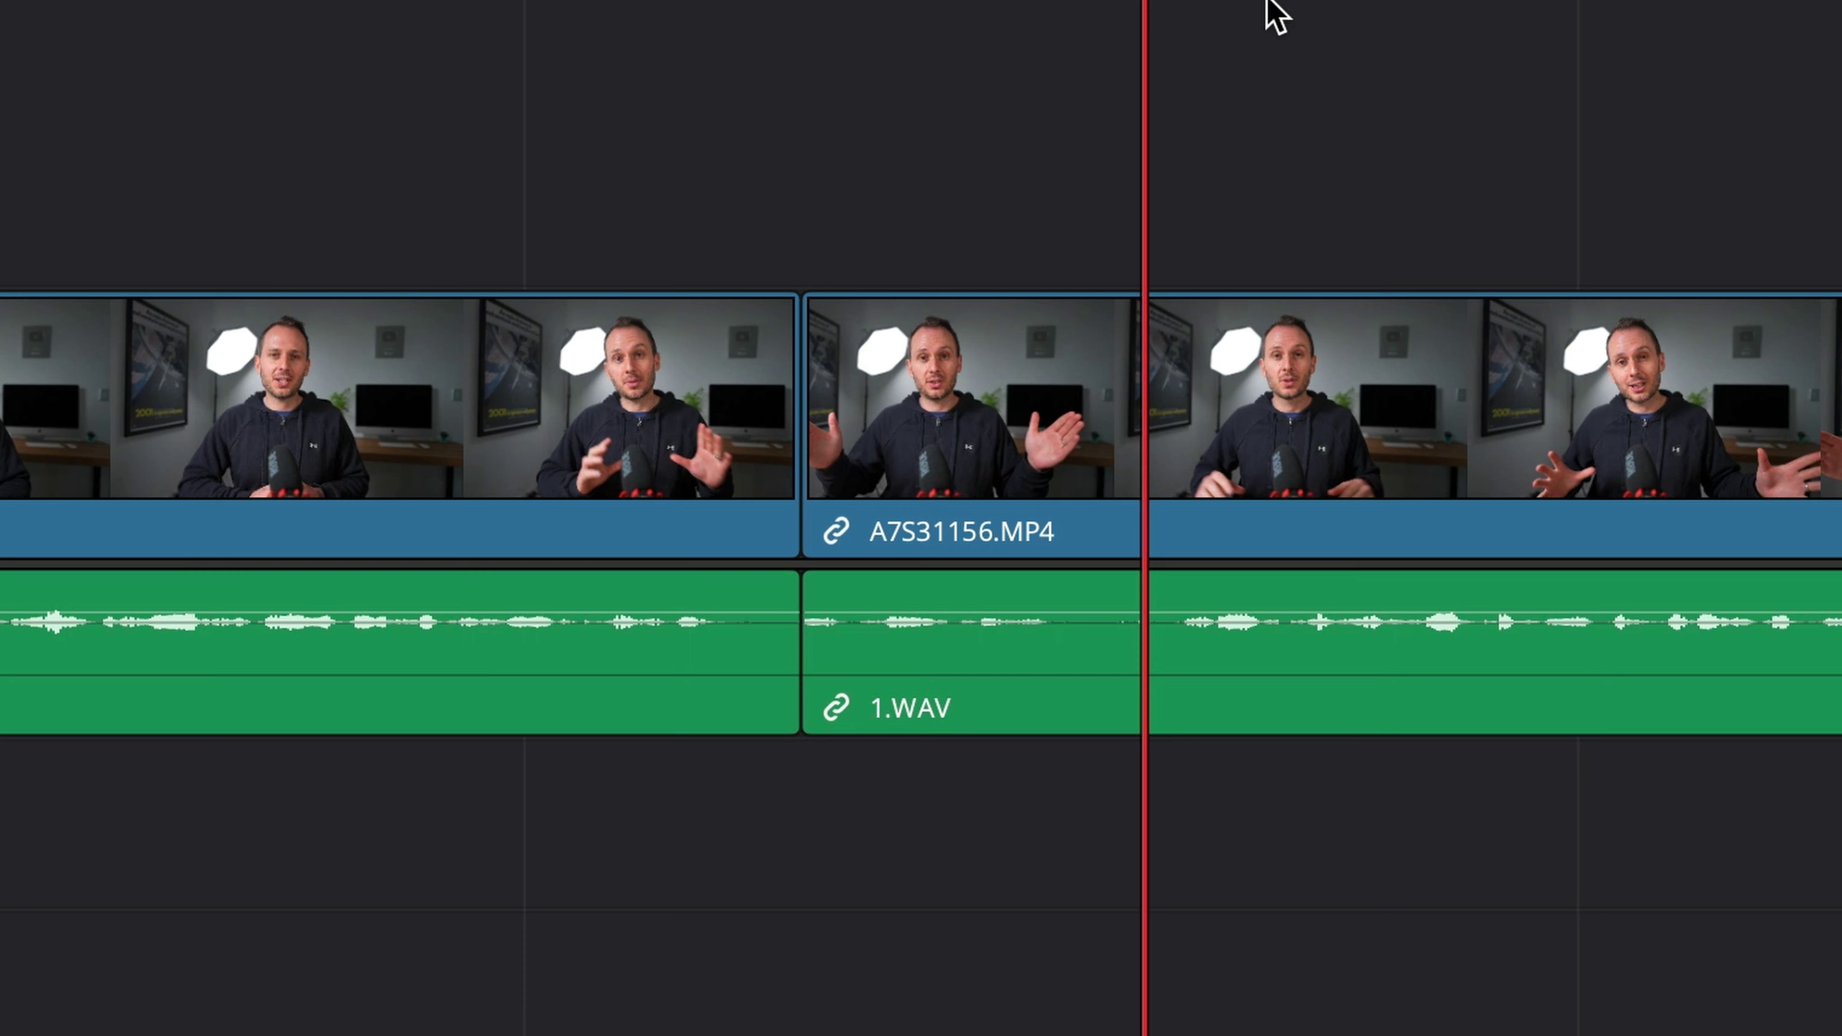
key(q)
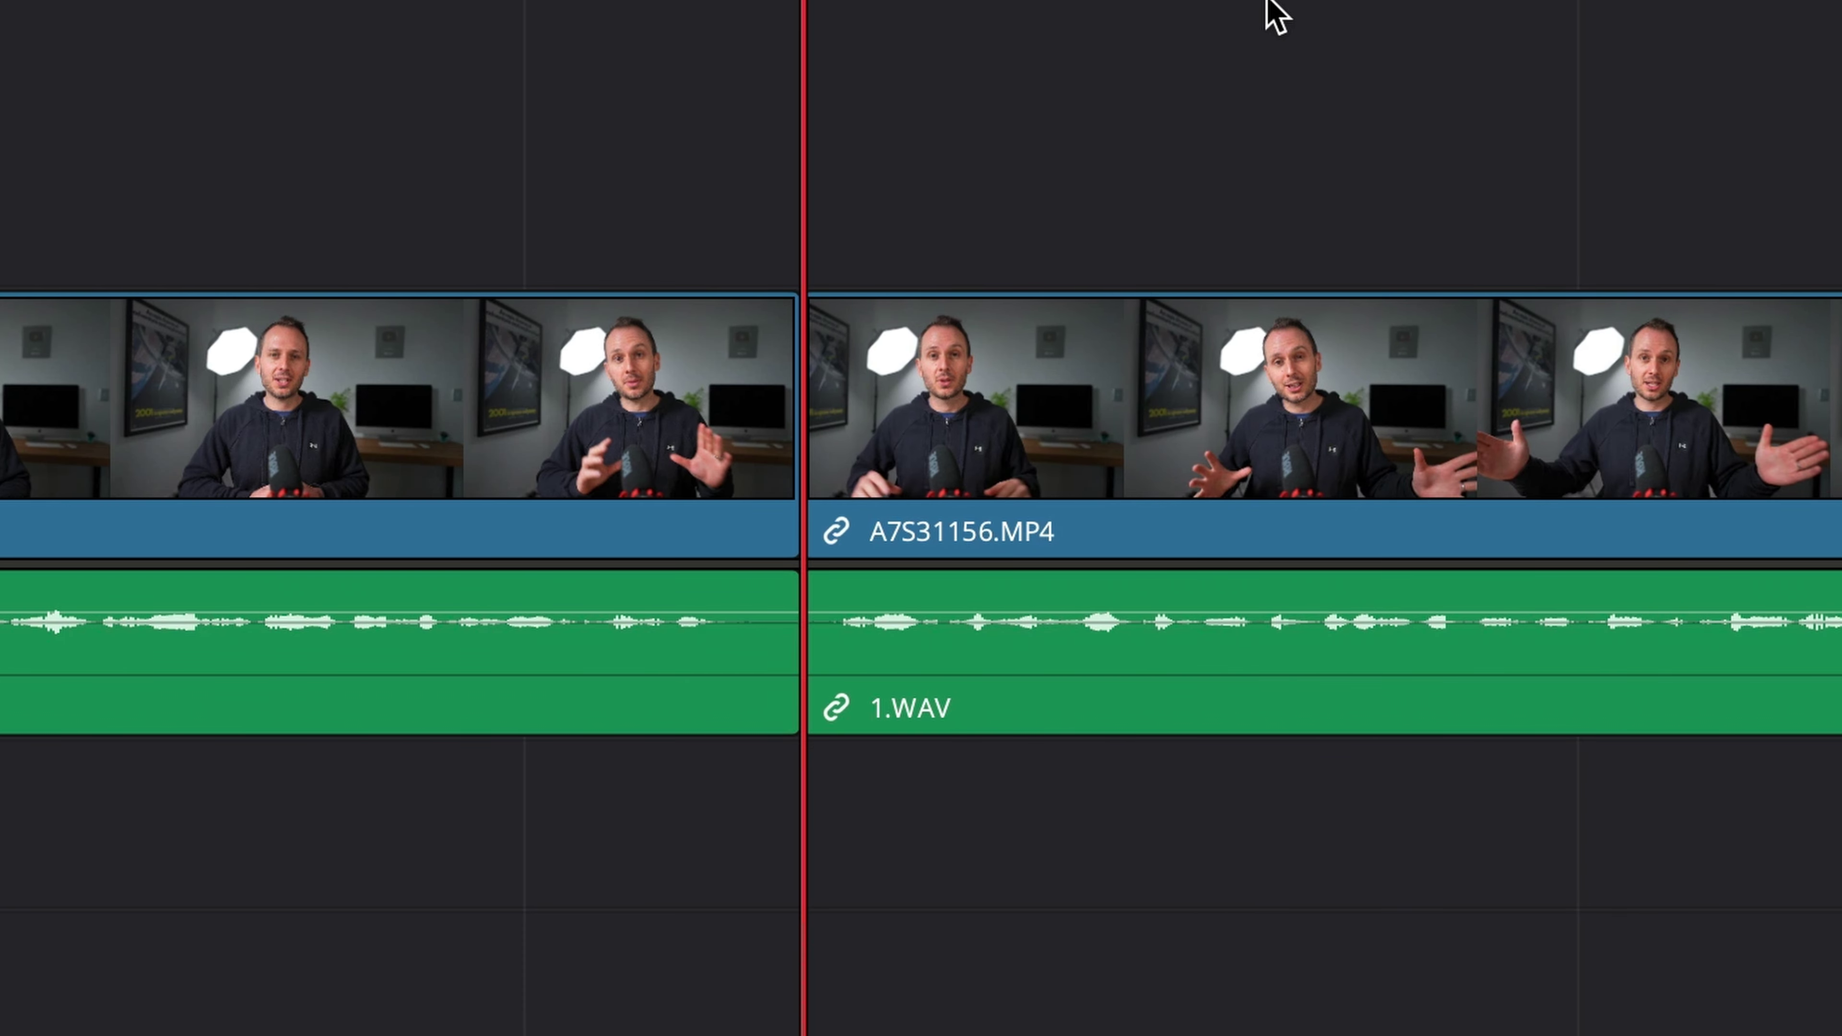
key(ctrl+b)
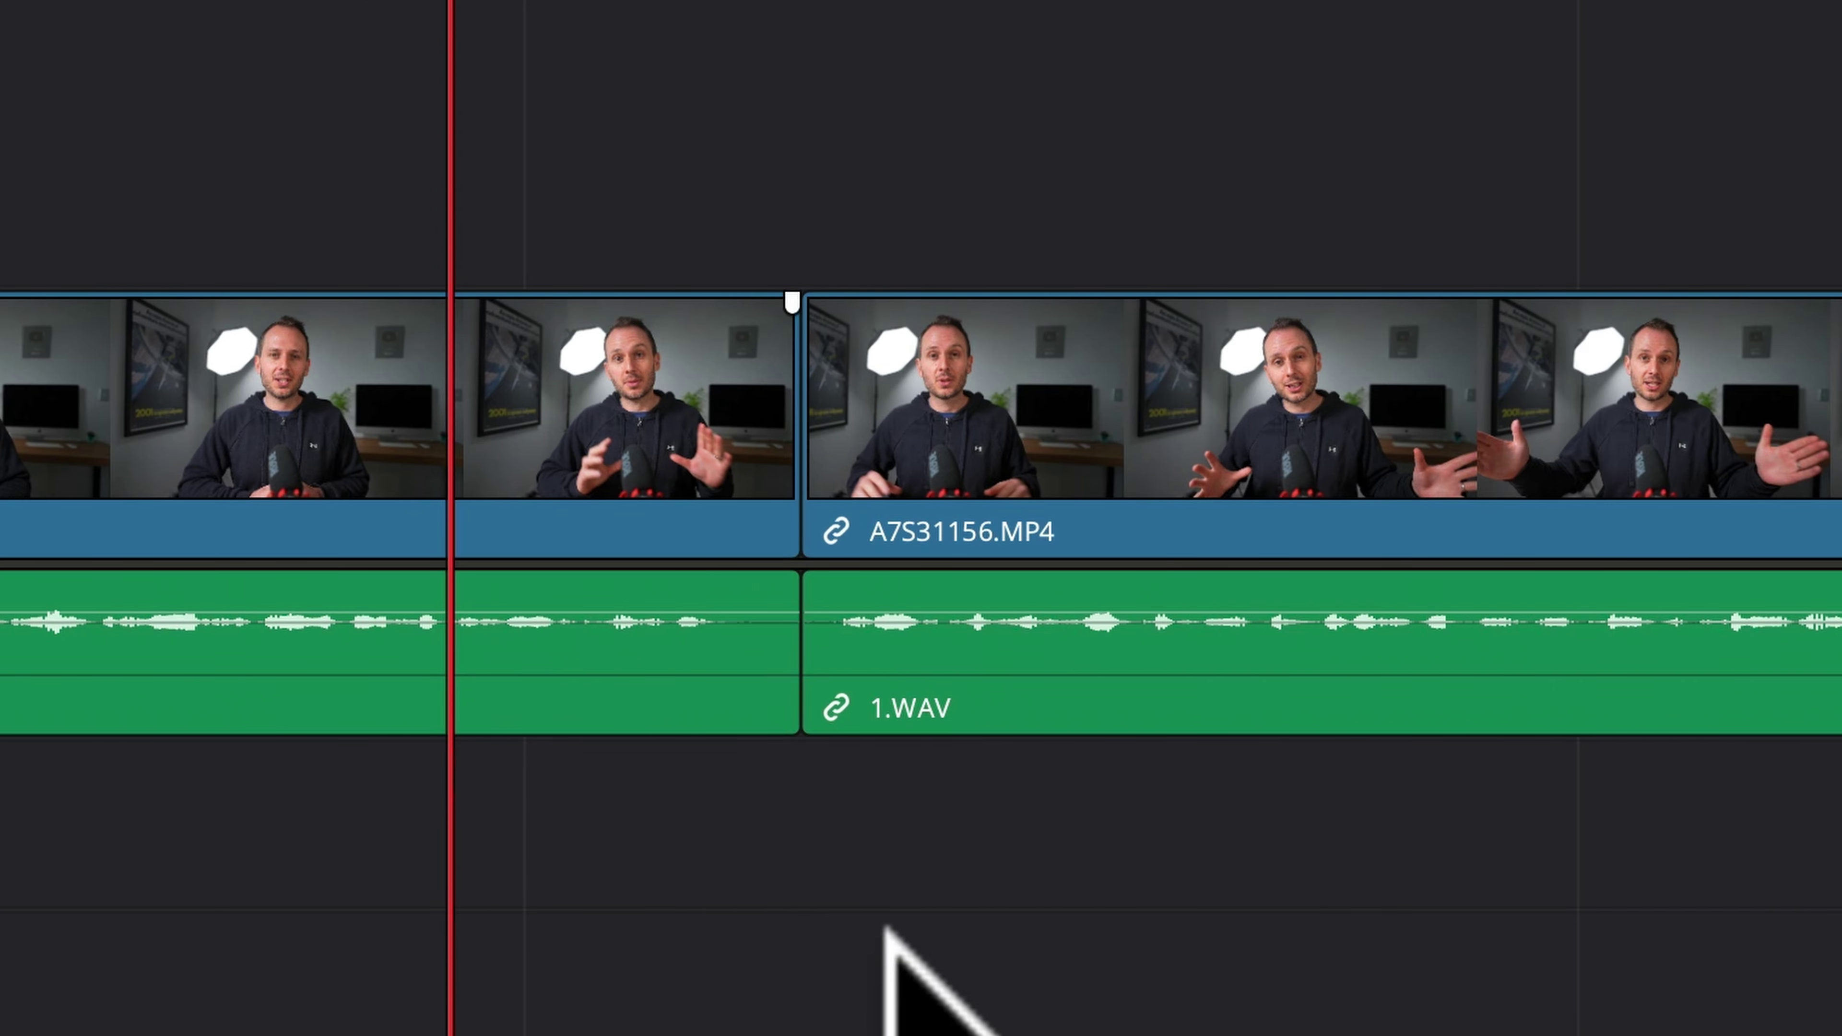
key(w)
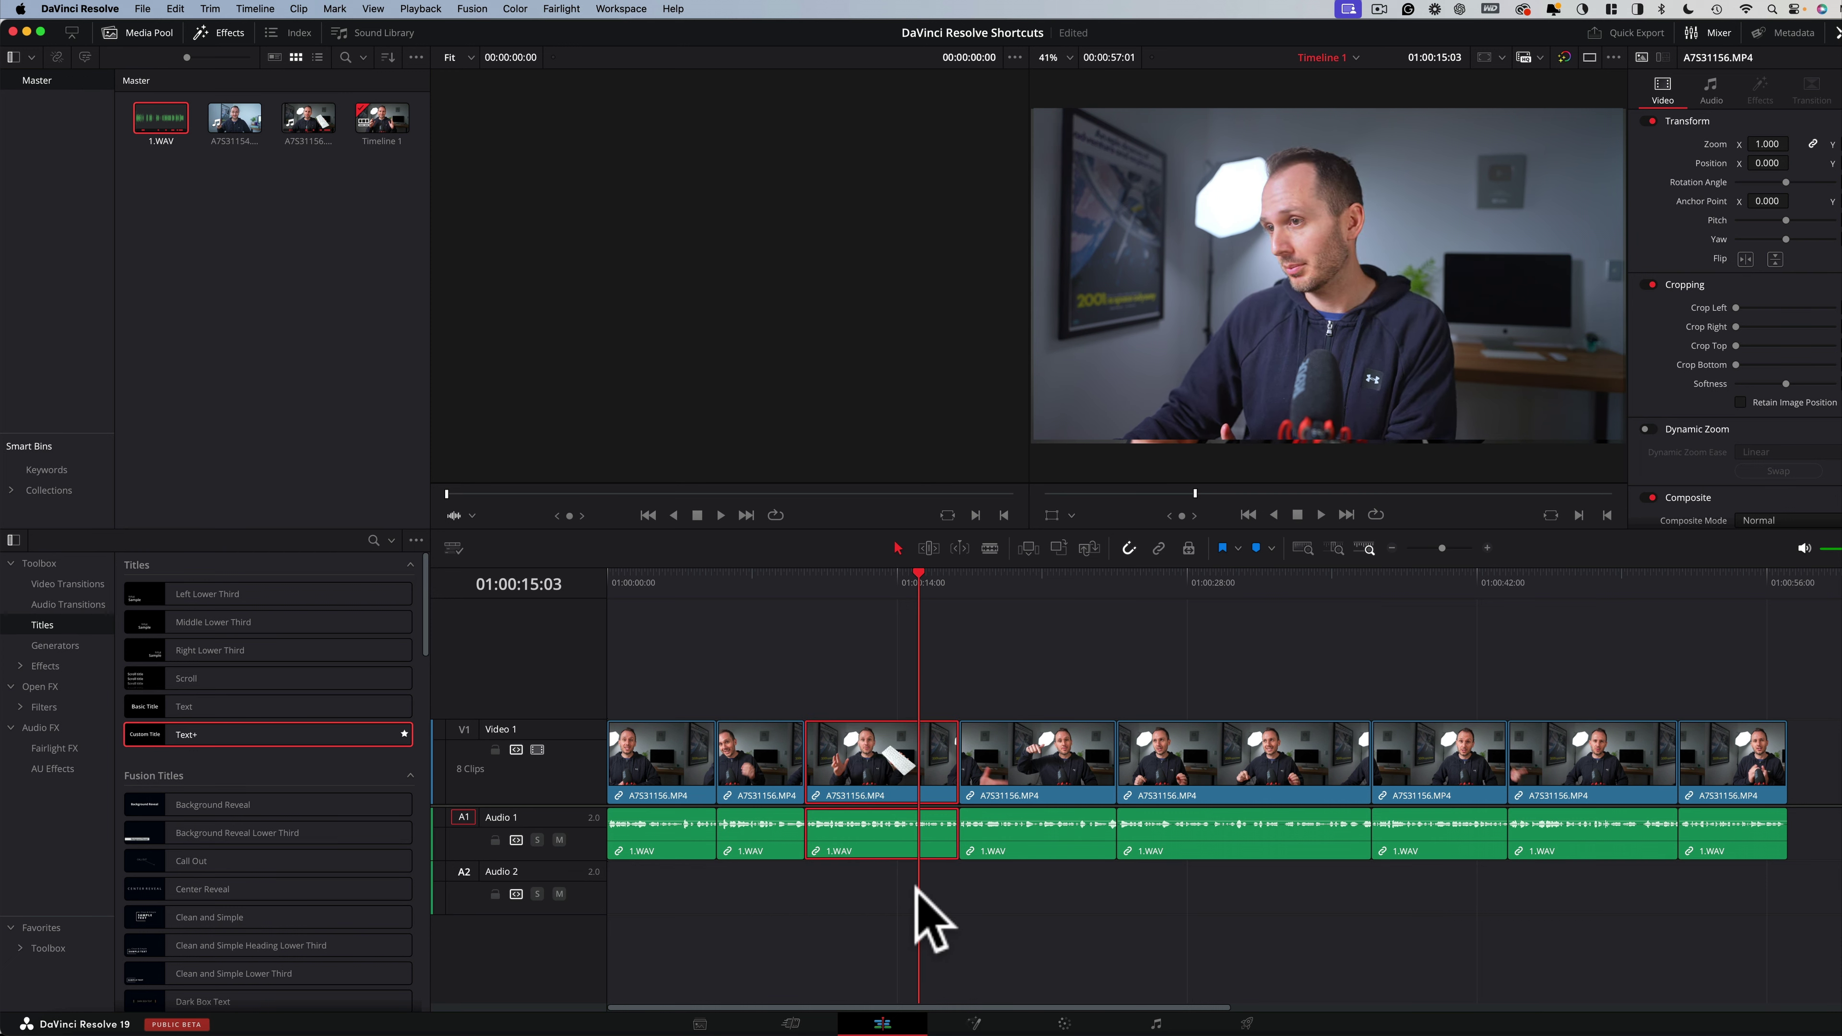
- Delete the third clip and close the gap by hand, then undo and ripple delete it with Shift+Delete
key(BackSpace)
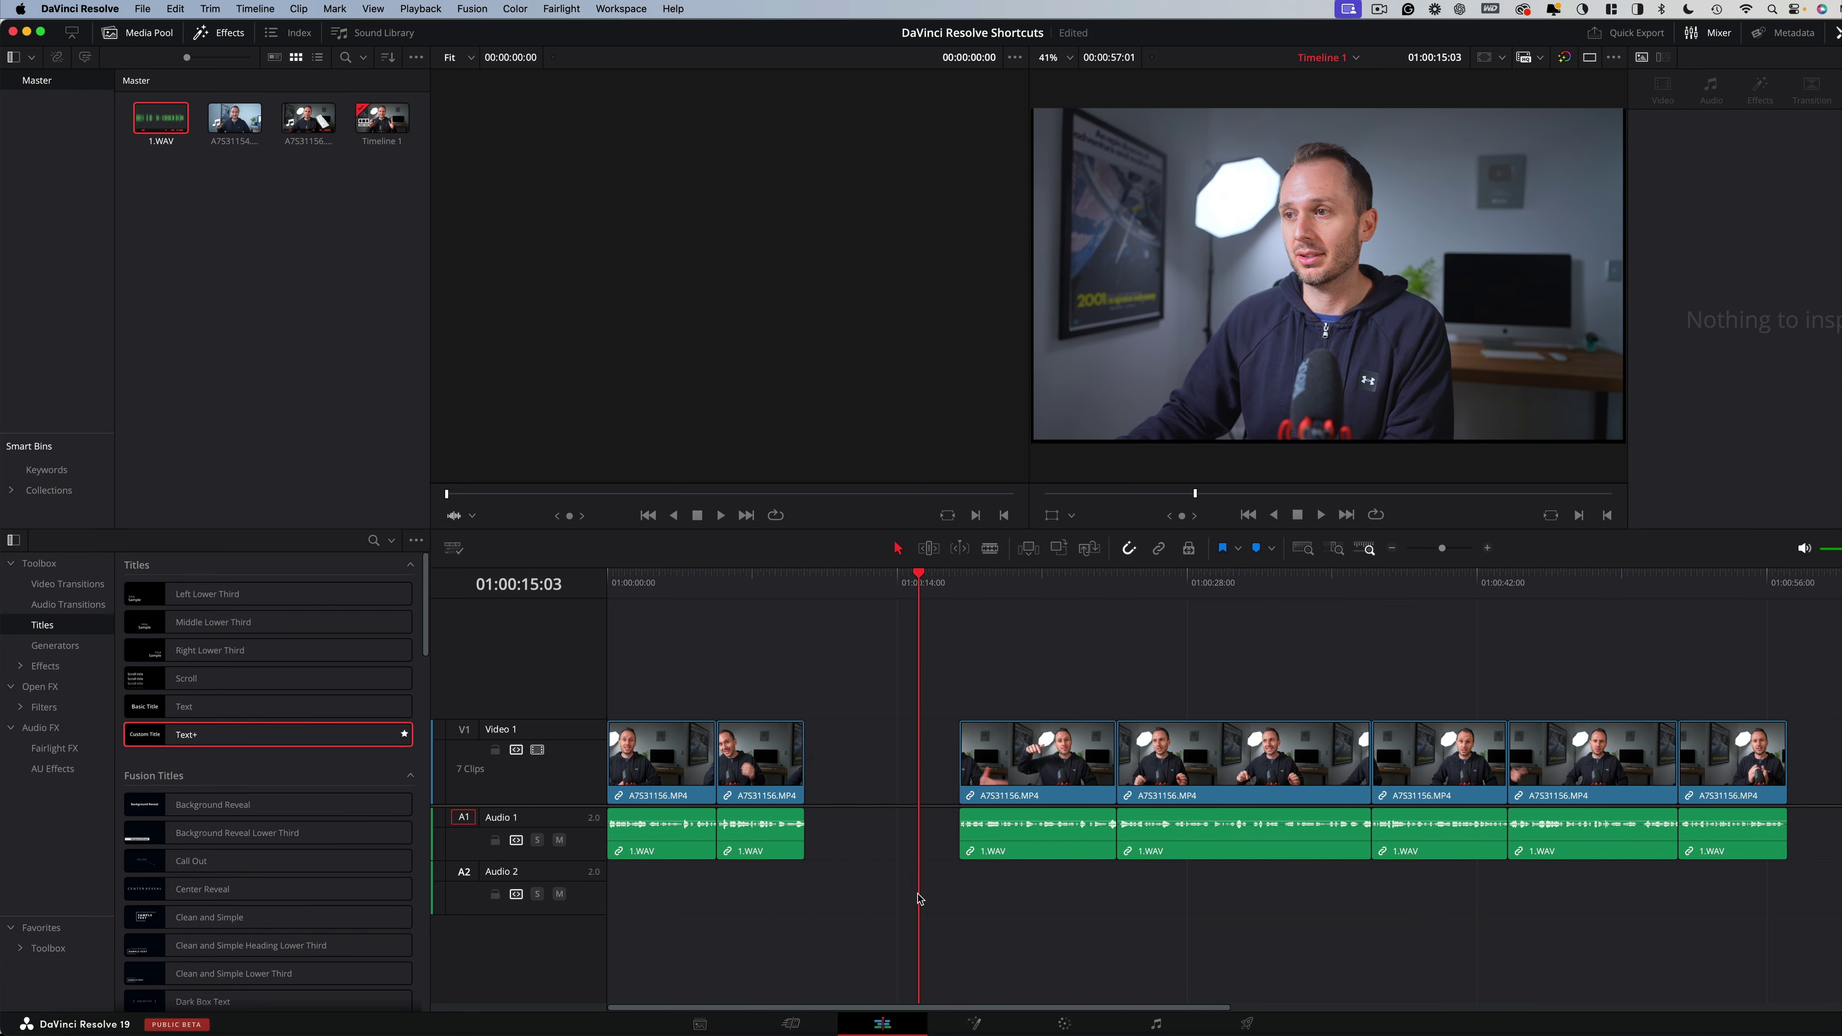
key(y)
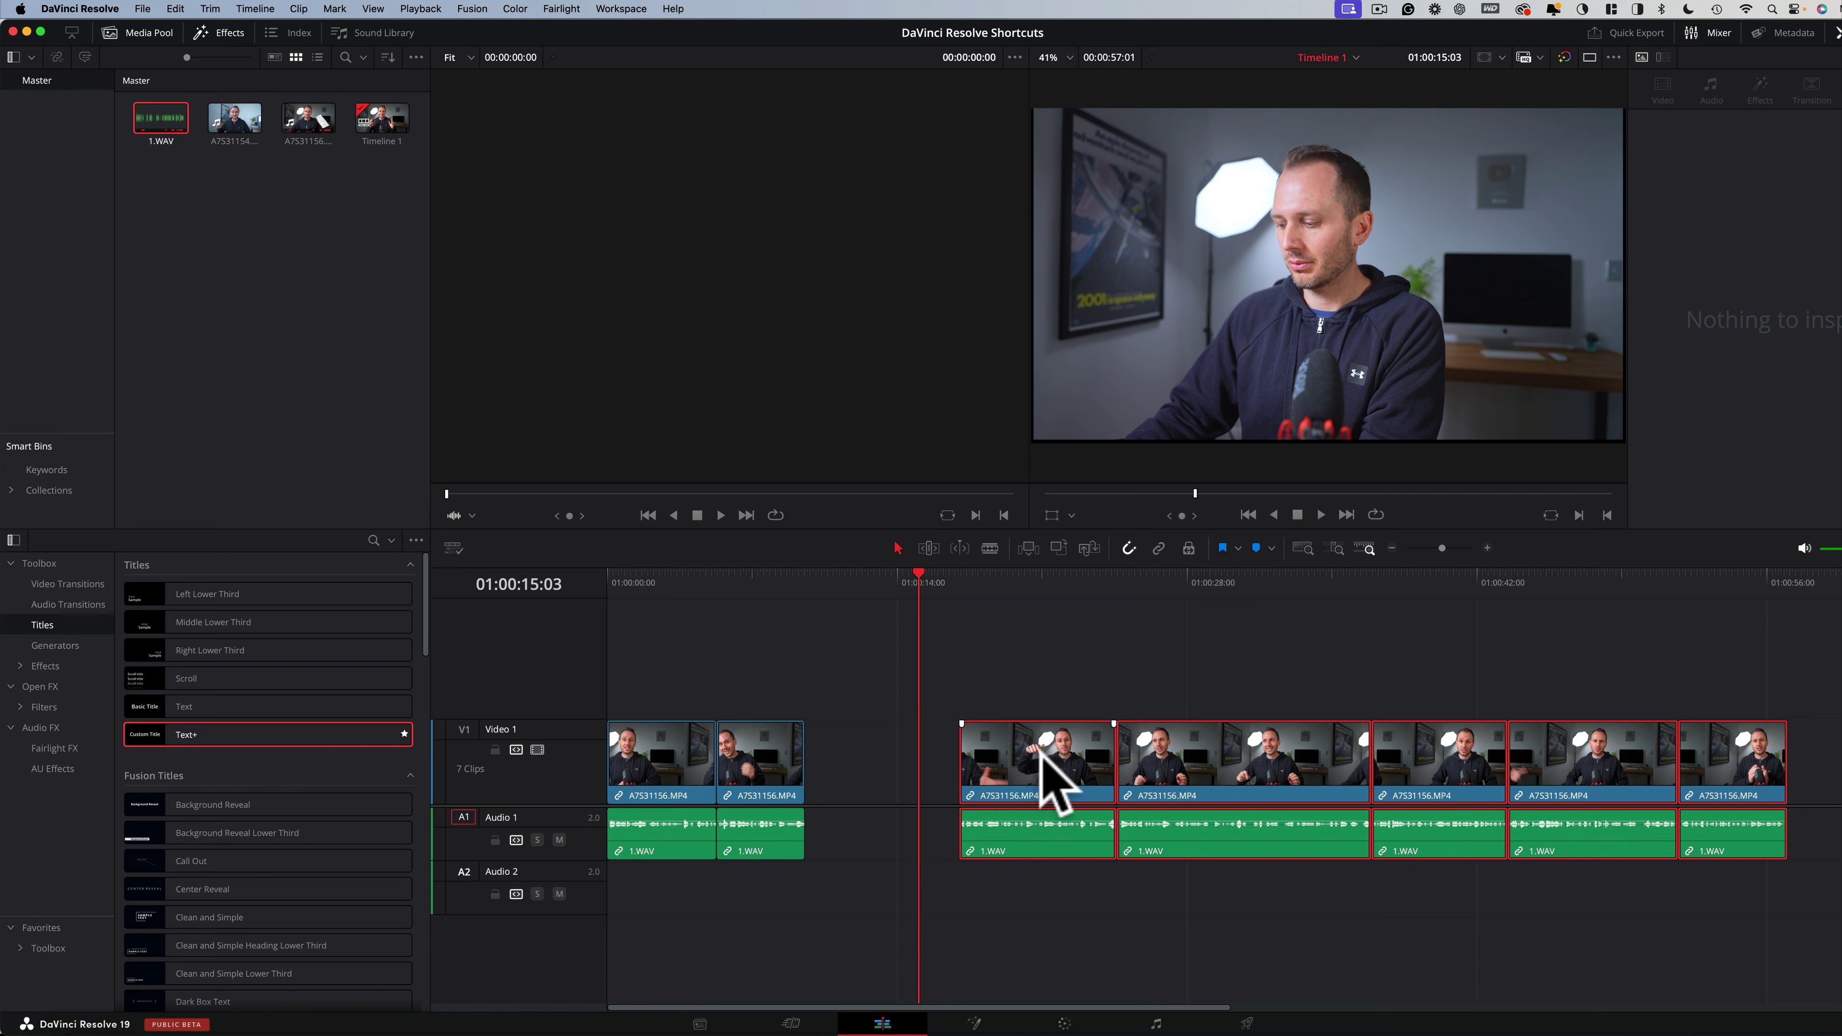
drag(1044, 751, 904, 756)
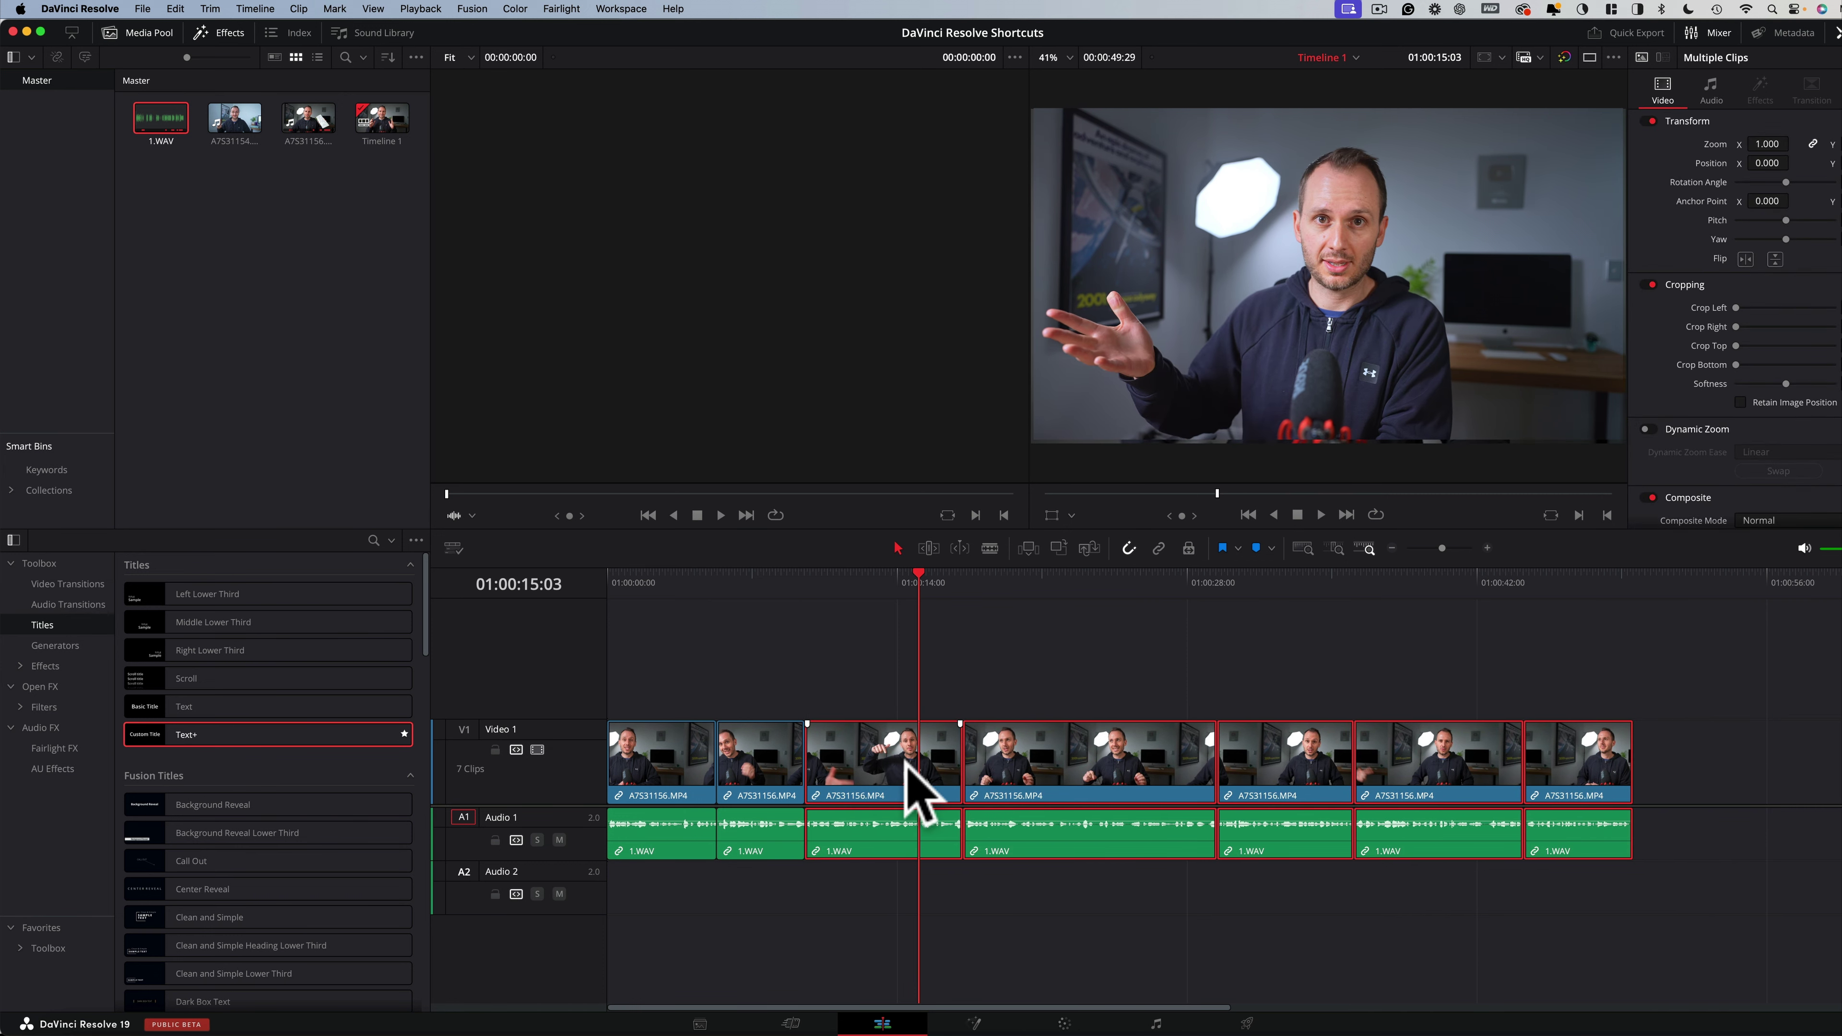
key(super+z)
key(super+z)
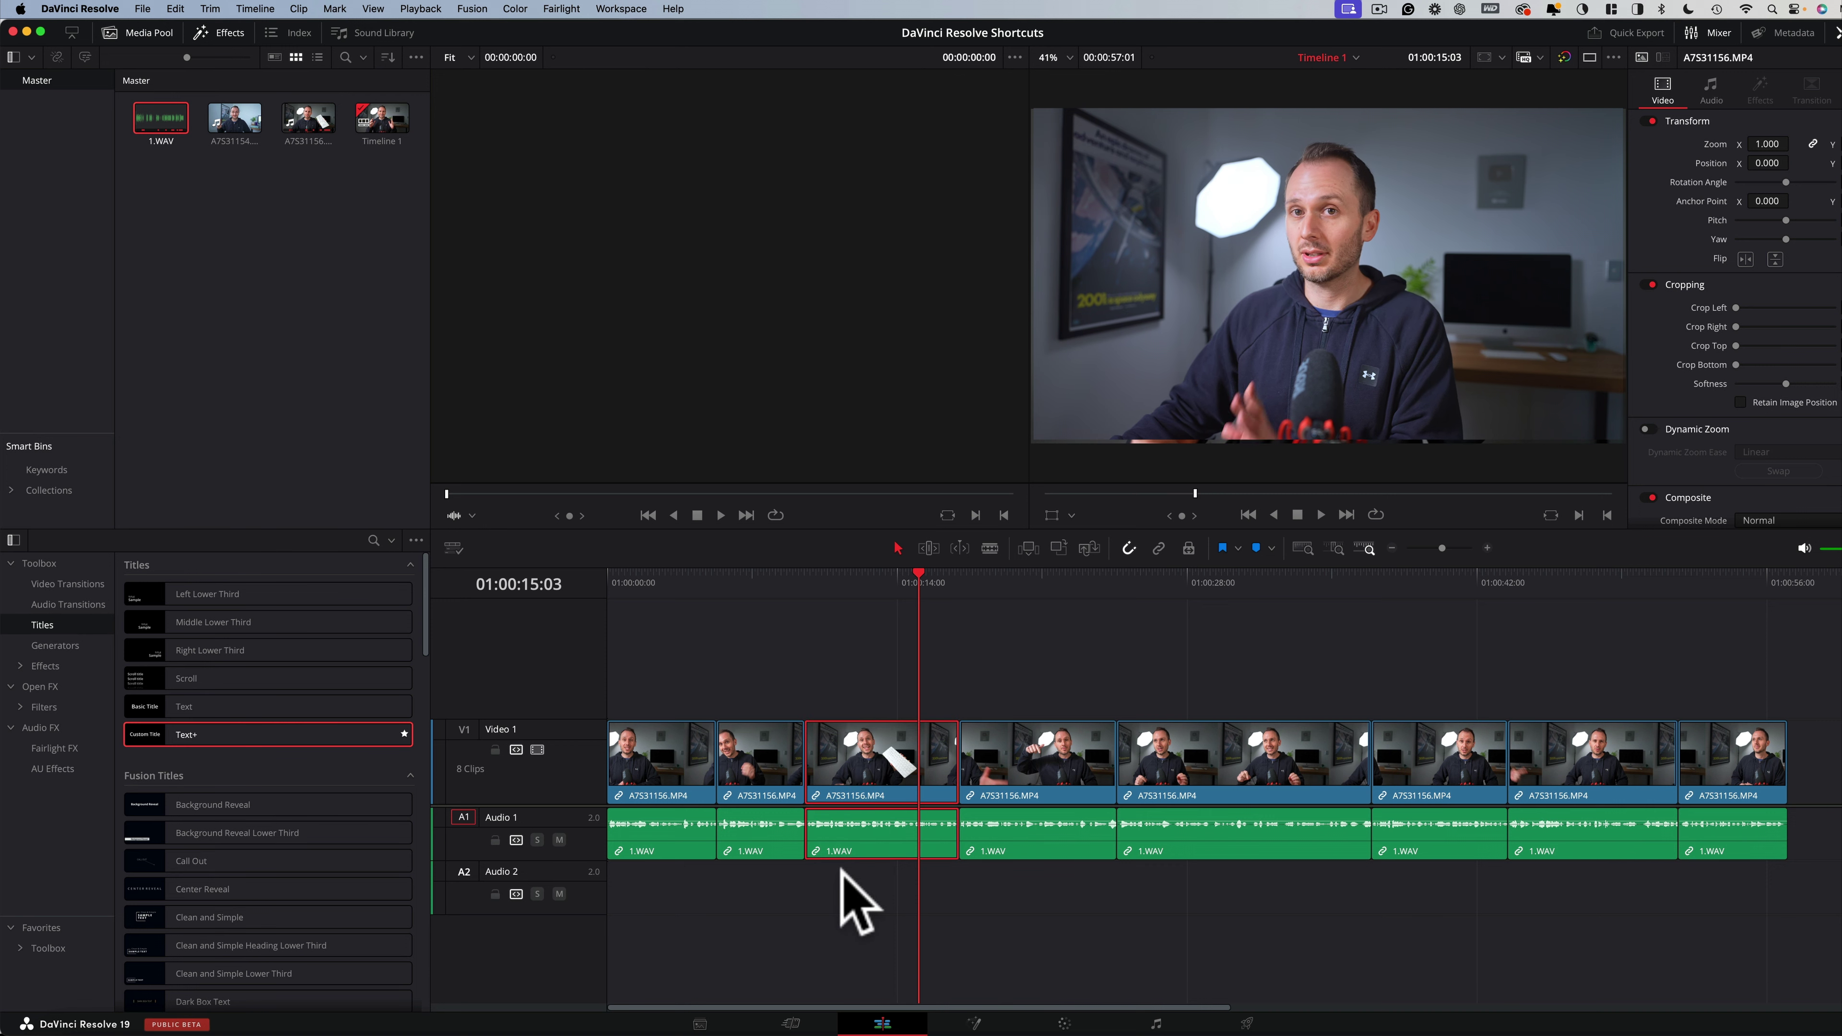
key(shift+BackSpace)
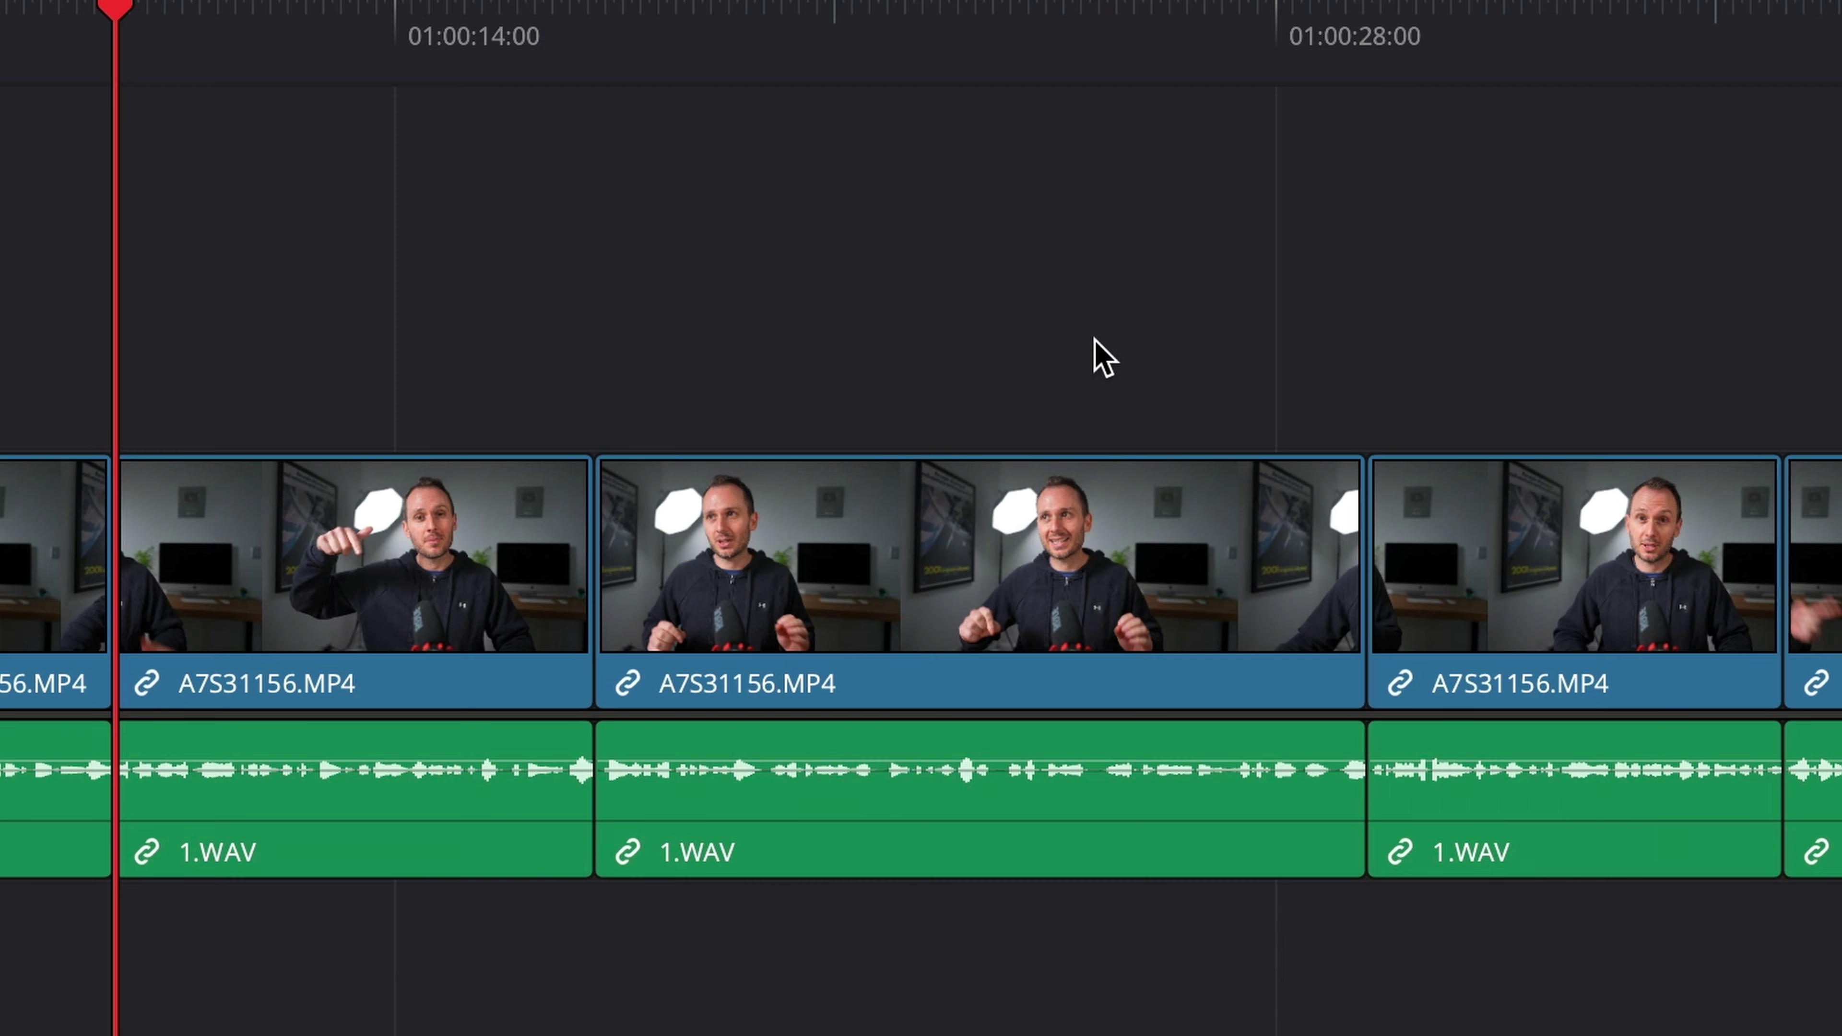
- Ripple delete the middle clip on video and audio, then slip a clip's footage within its edit points
drag(1052, 300, 806, 1035)
key(shift+BackSpace)
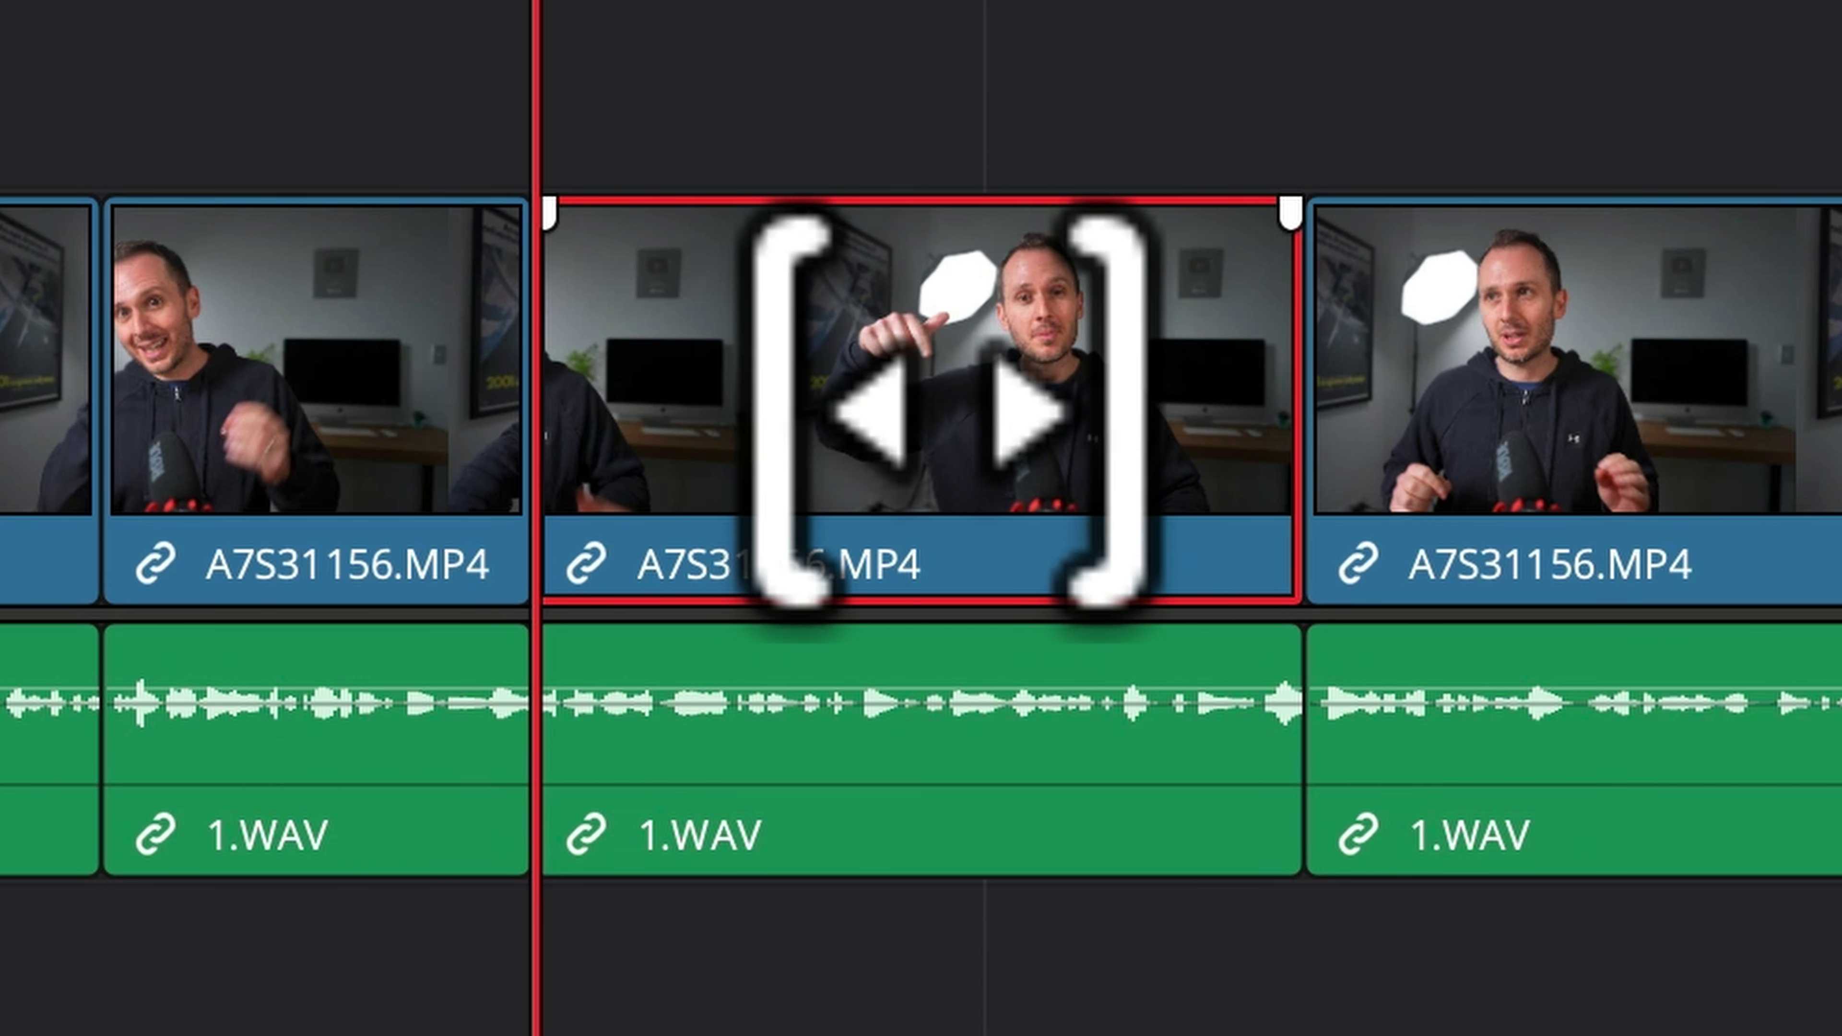
drag(950, 410, 870, 420)
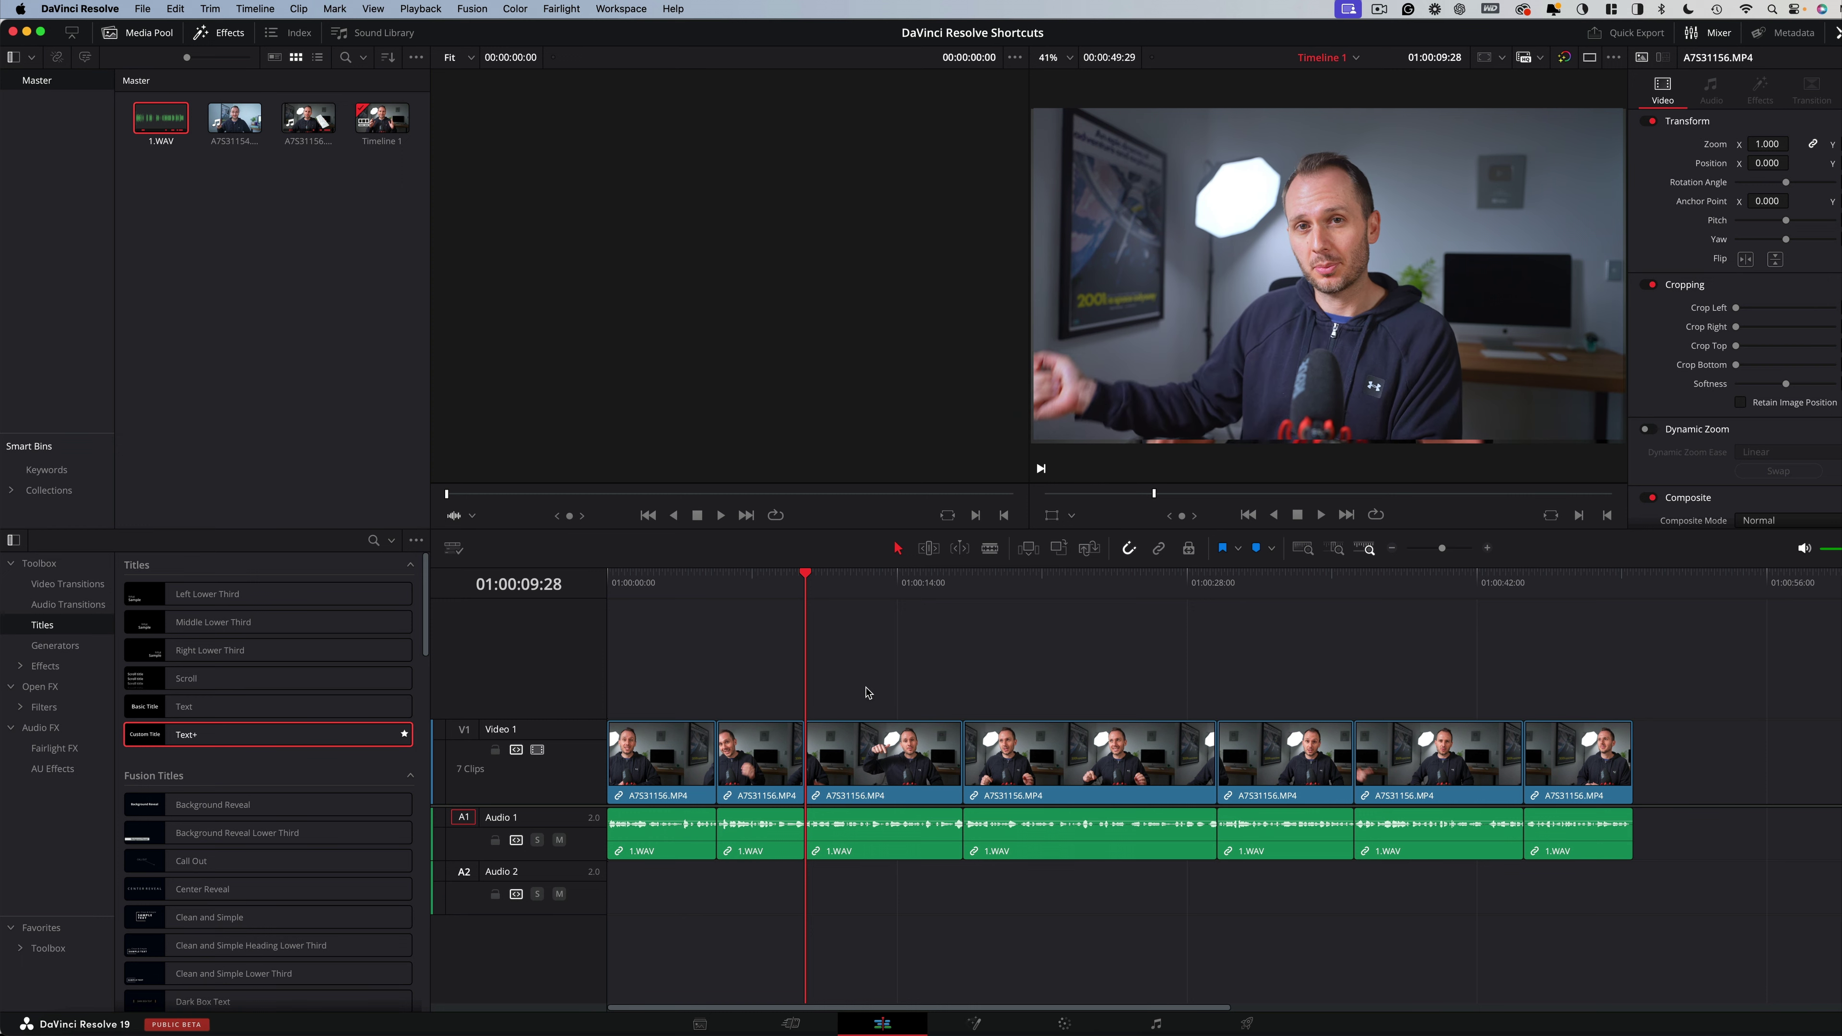
- Zoom the timeline in and out, fit all seven clips with Shift+Z, and drag the playhead later
key(super+equal)
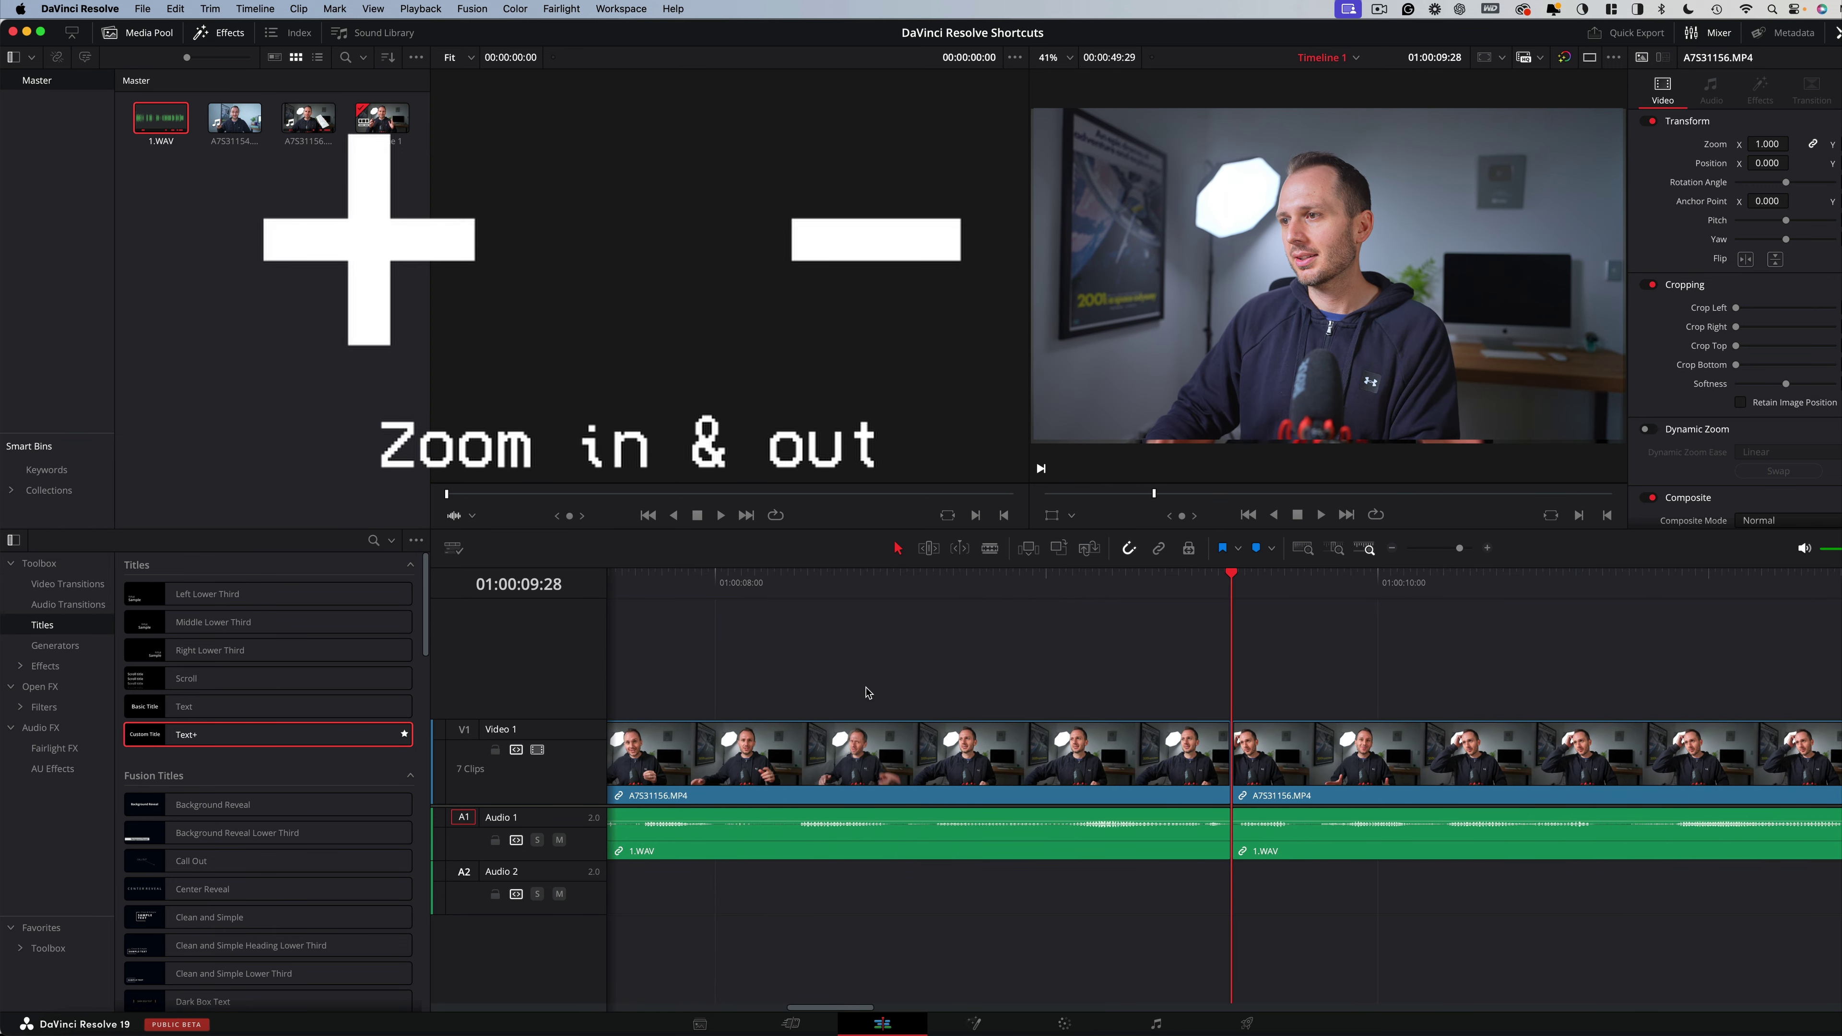
key(super+minus)
key(super+minus)
key(super+equal)
key(super+equal)
key(super+equal)
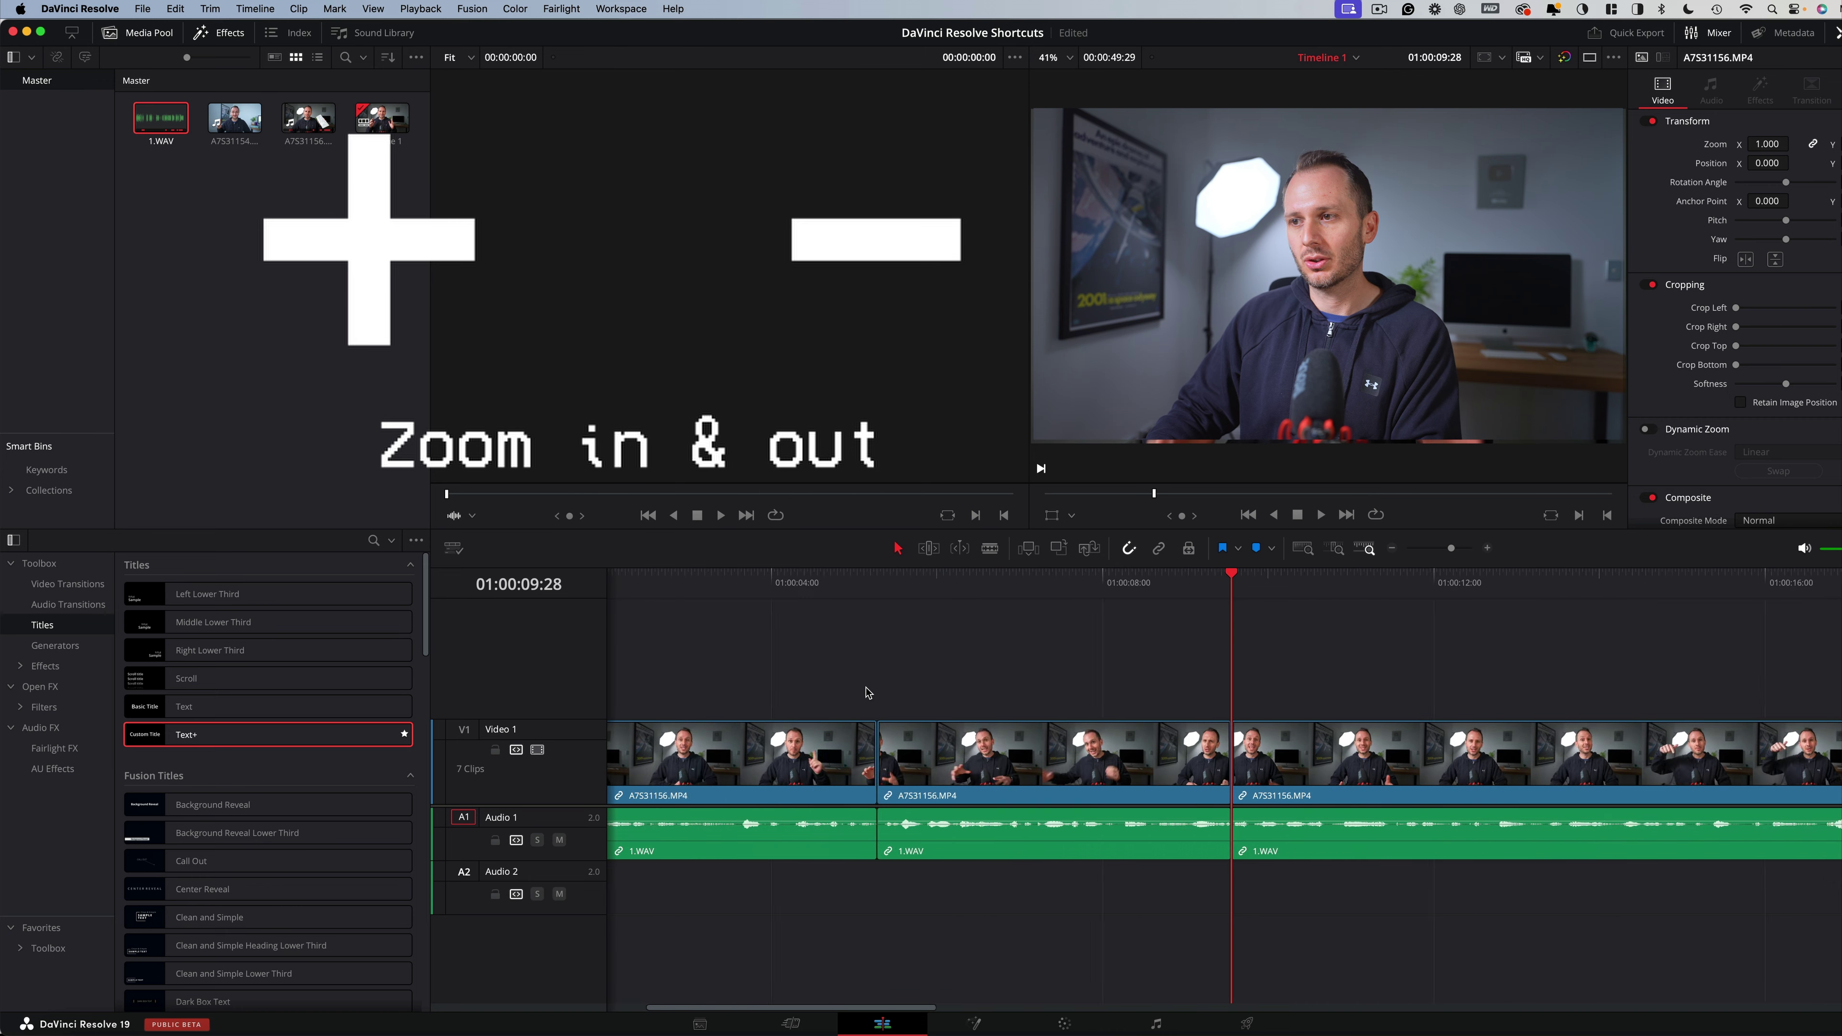
scroll(868, 694, down, 6)
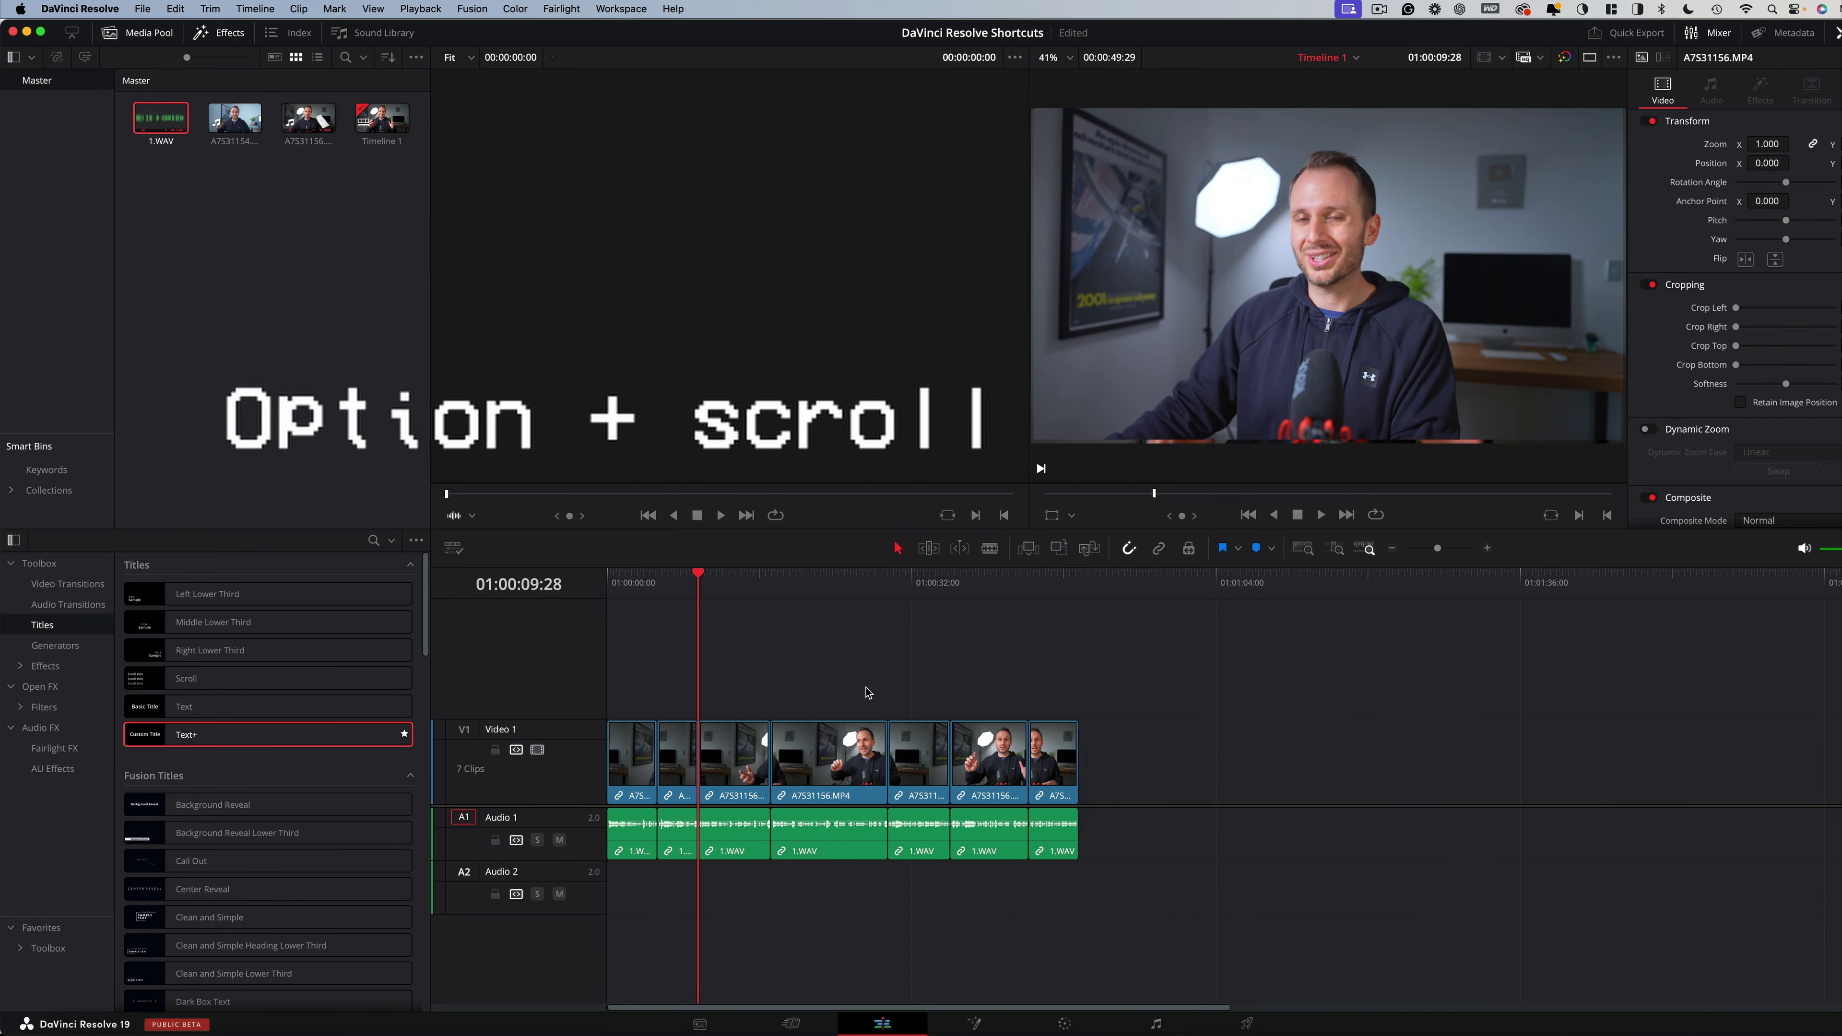
scroll(868, 693, up, 6)
scroll(921, 617, up, 6)
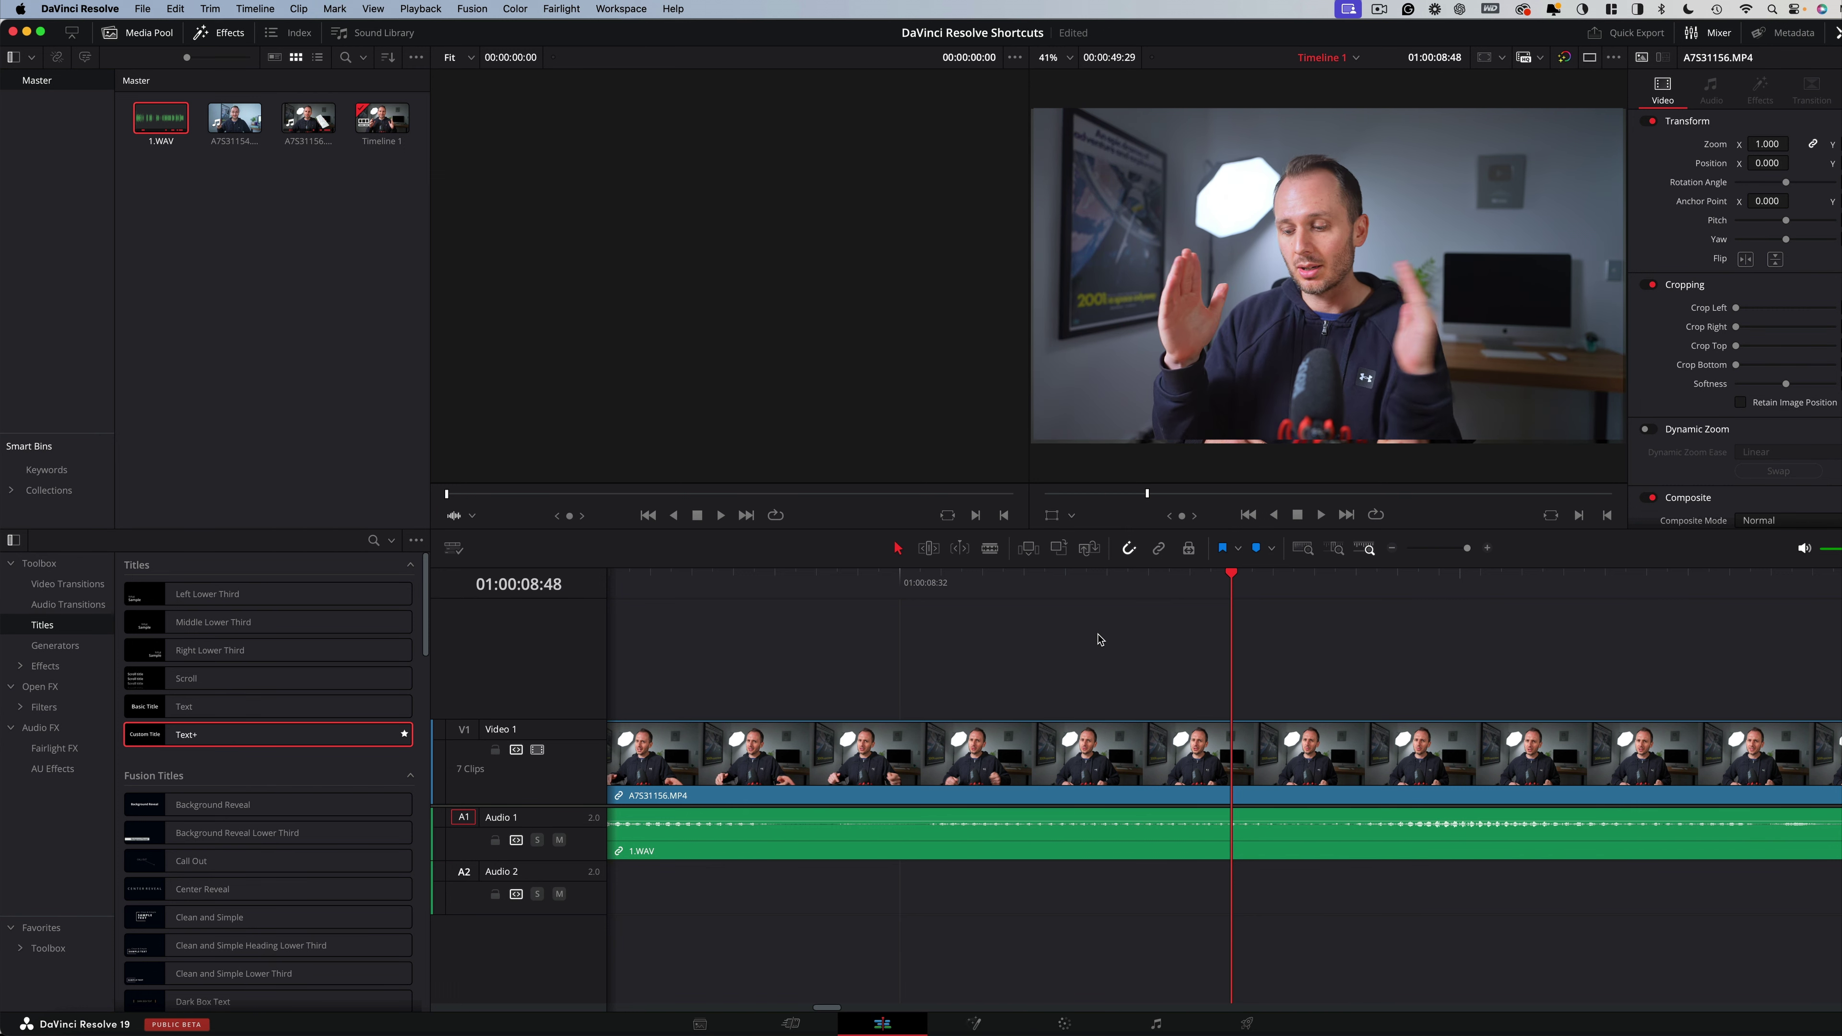
key(shift+z)
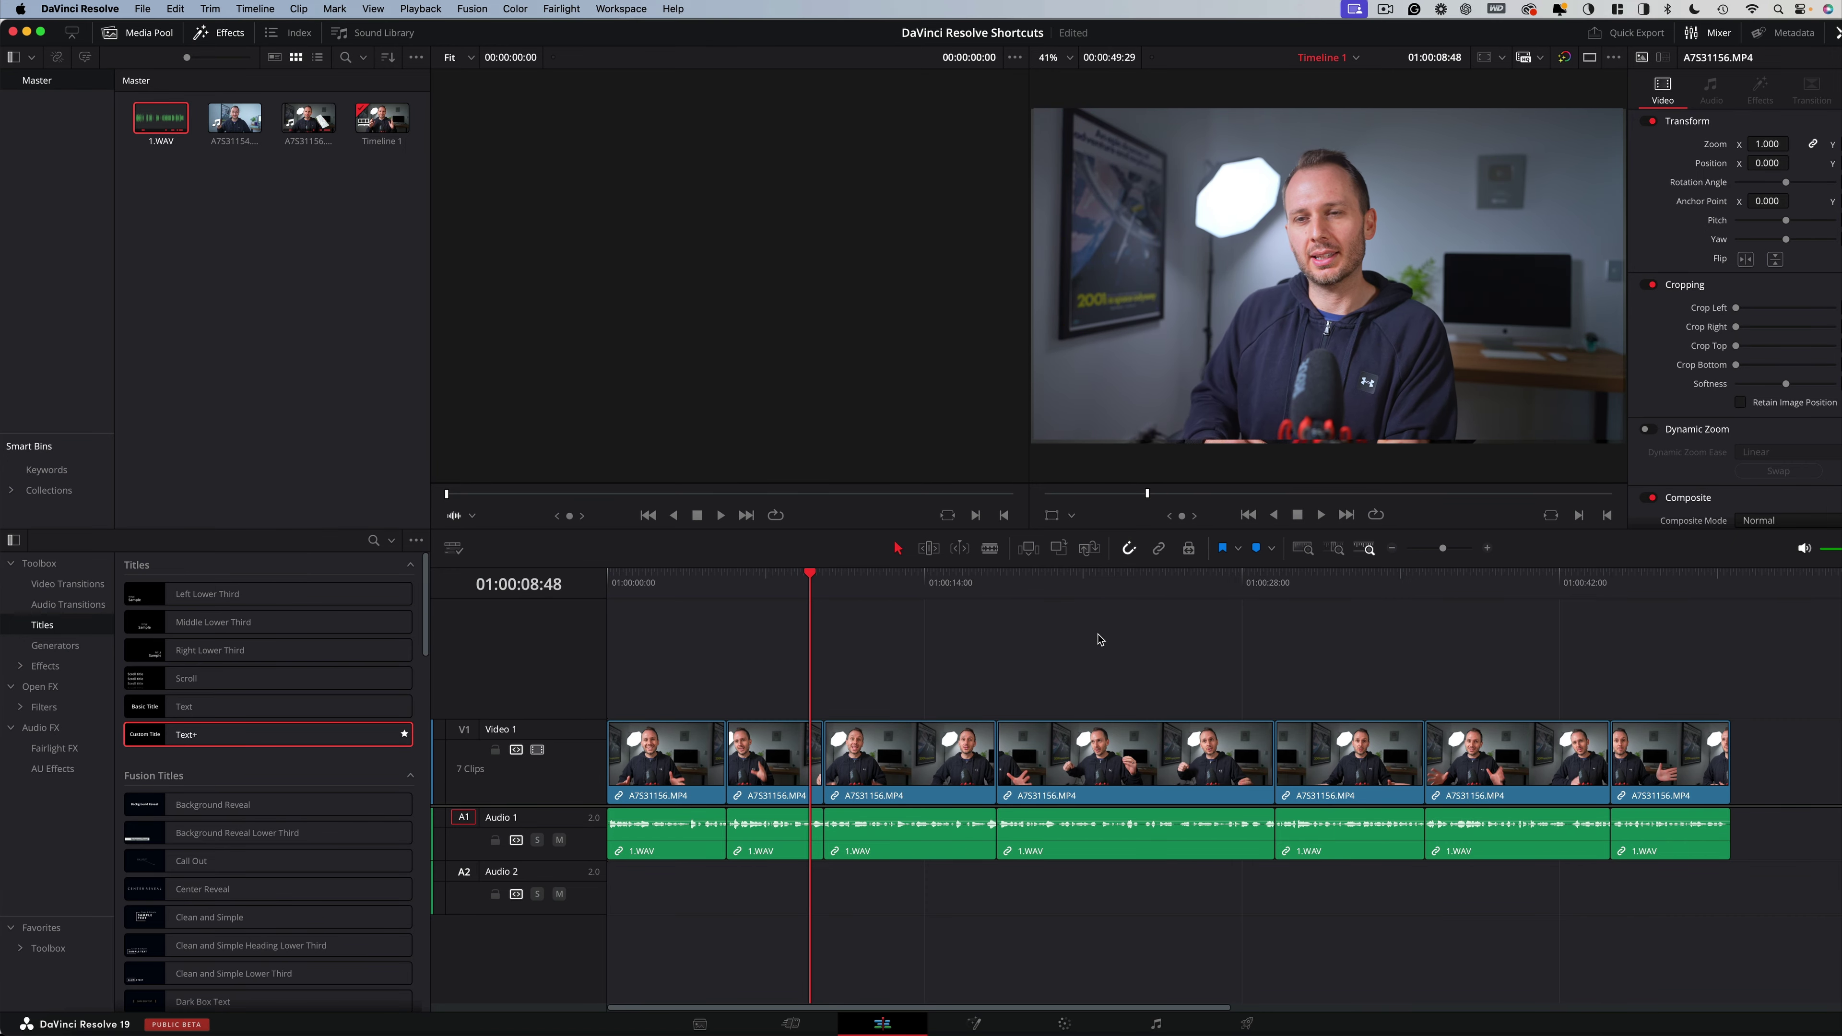
drag(815, 589, 1026, 601)
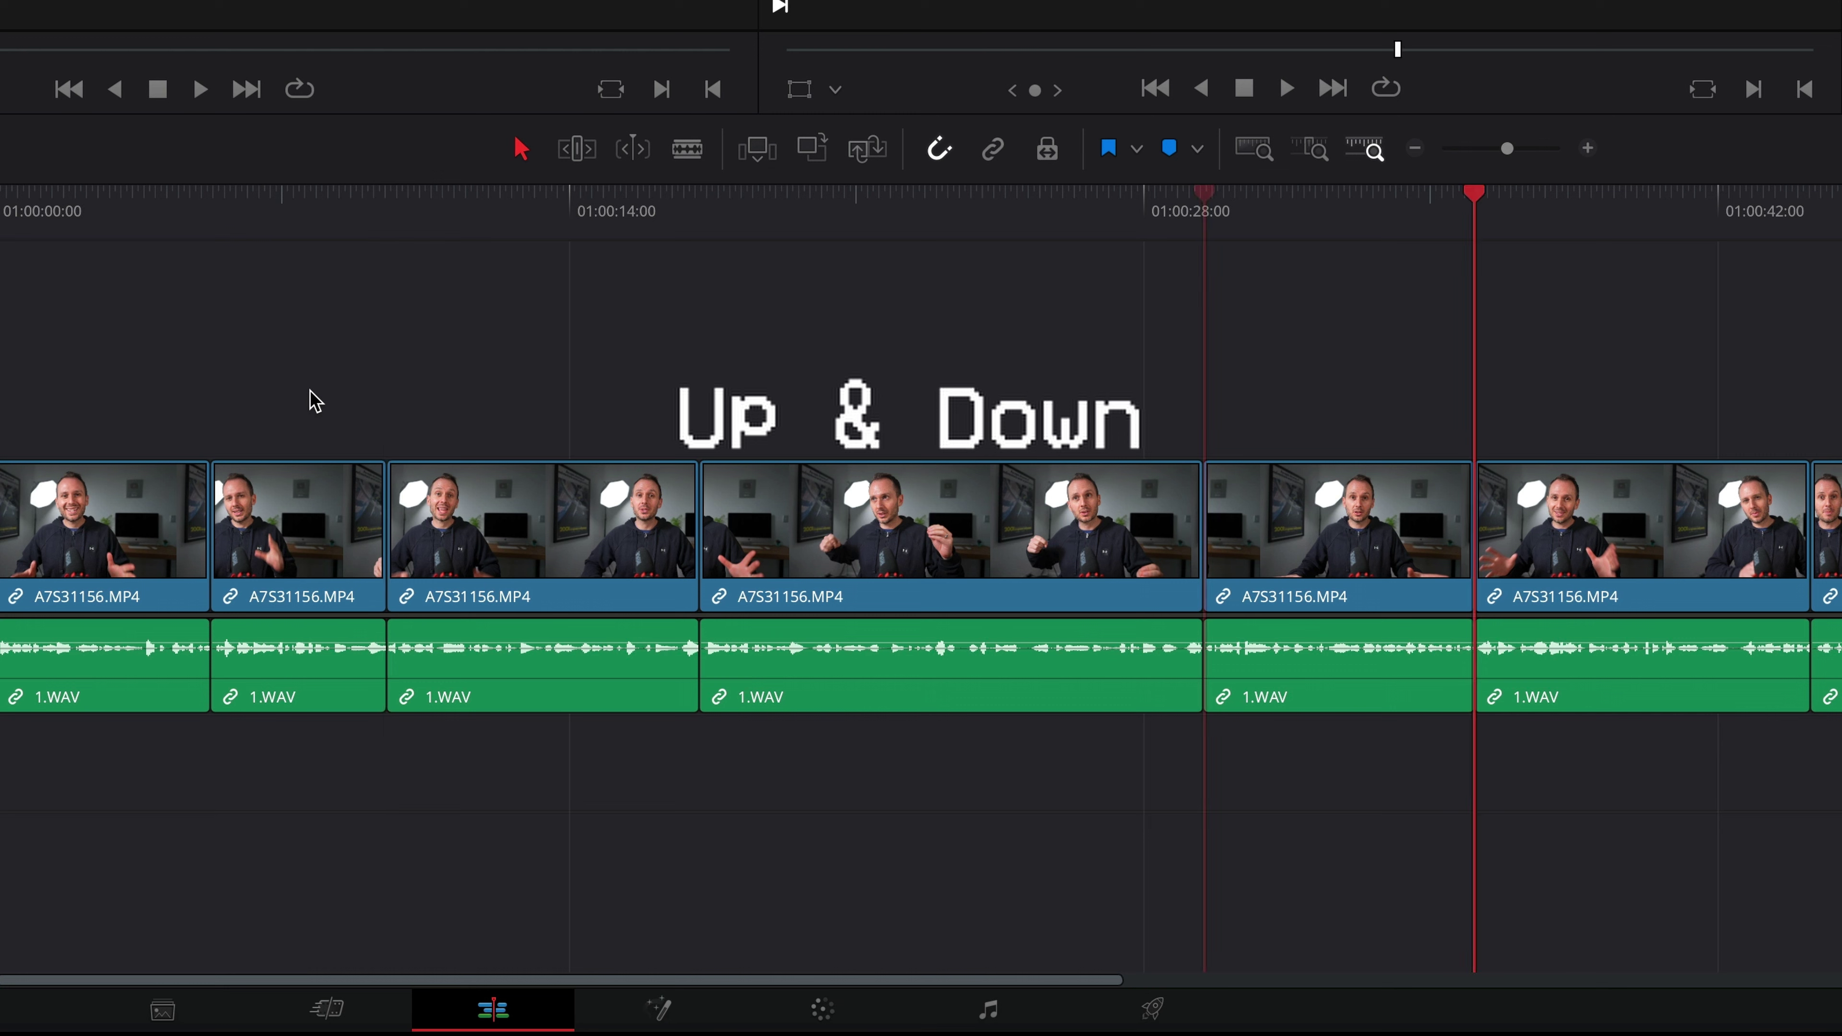
- Jump to the previous edit point with Up, then step frame by frame onto the cut
key(Up)
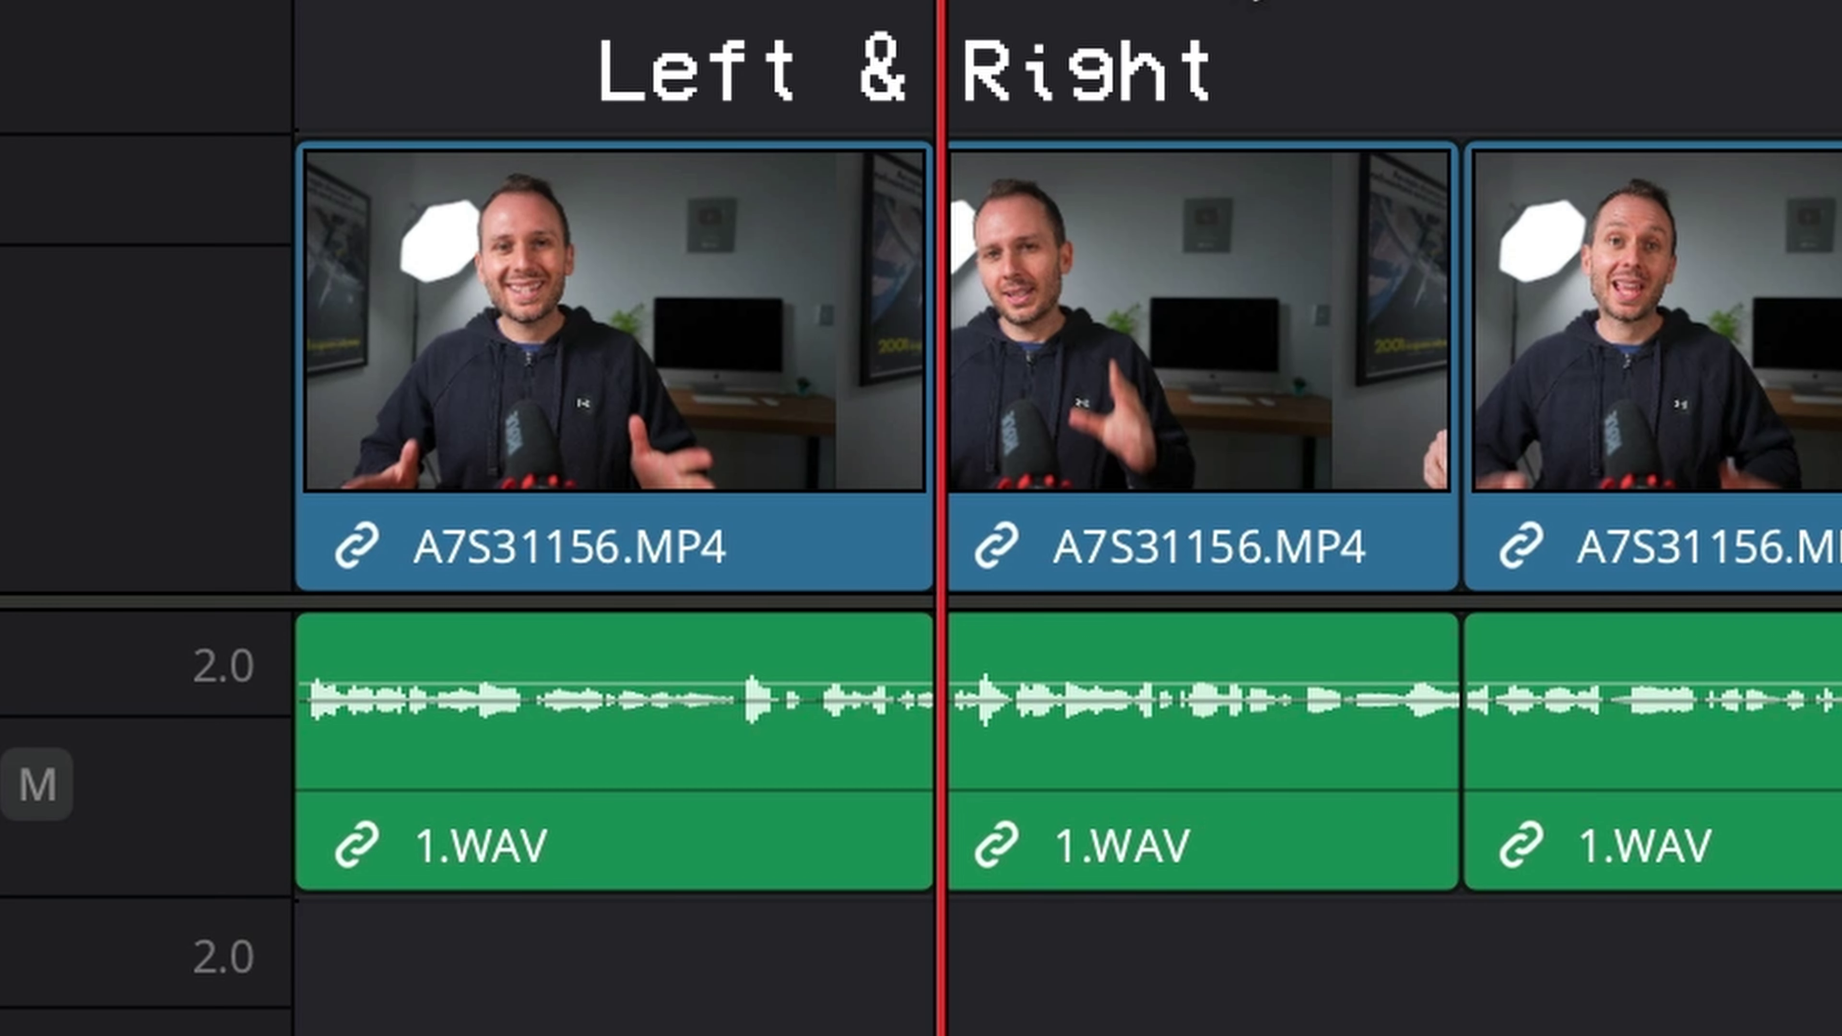
key(Left)
key(Left)
key(Left)
key(Left)
key(Left)
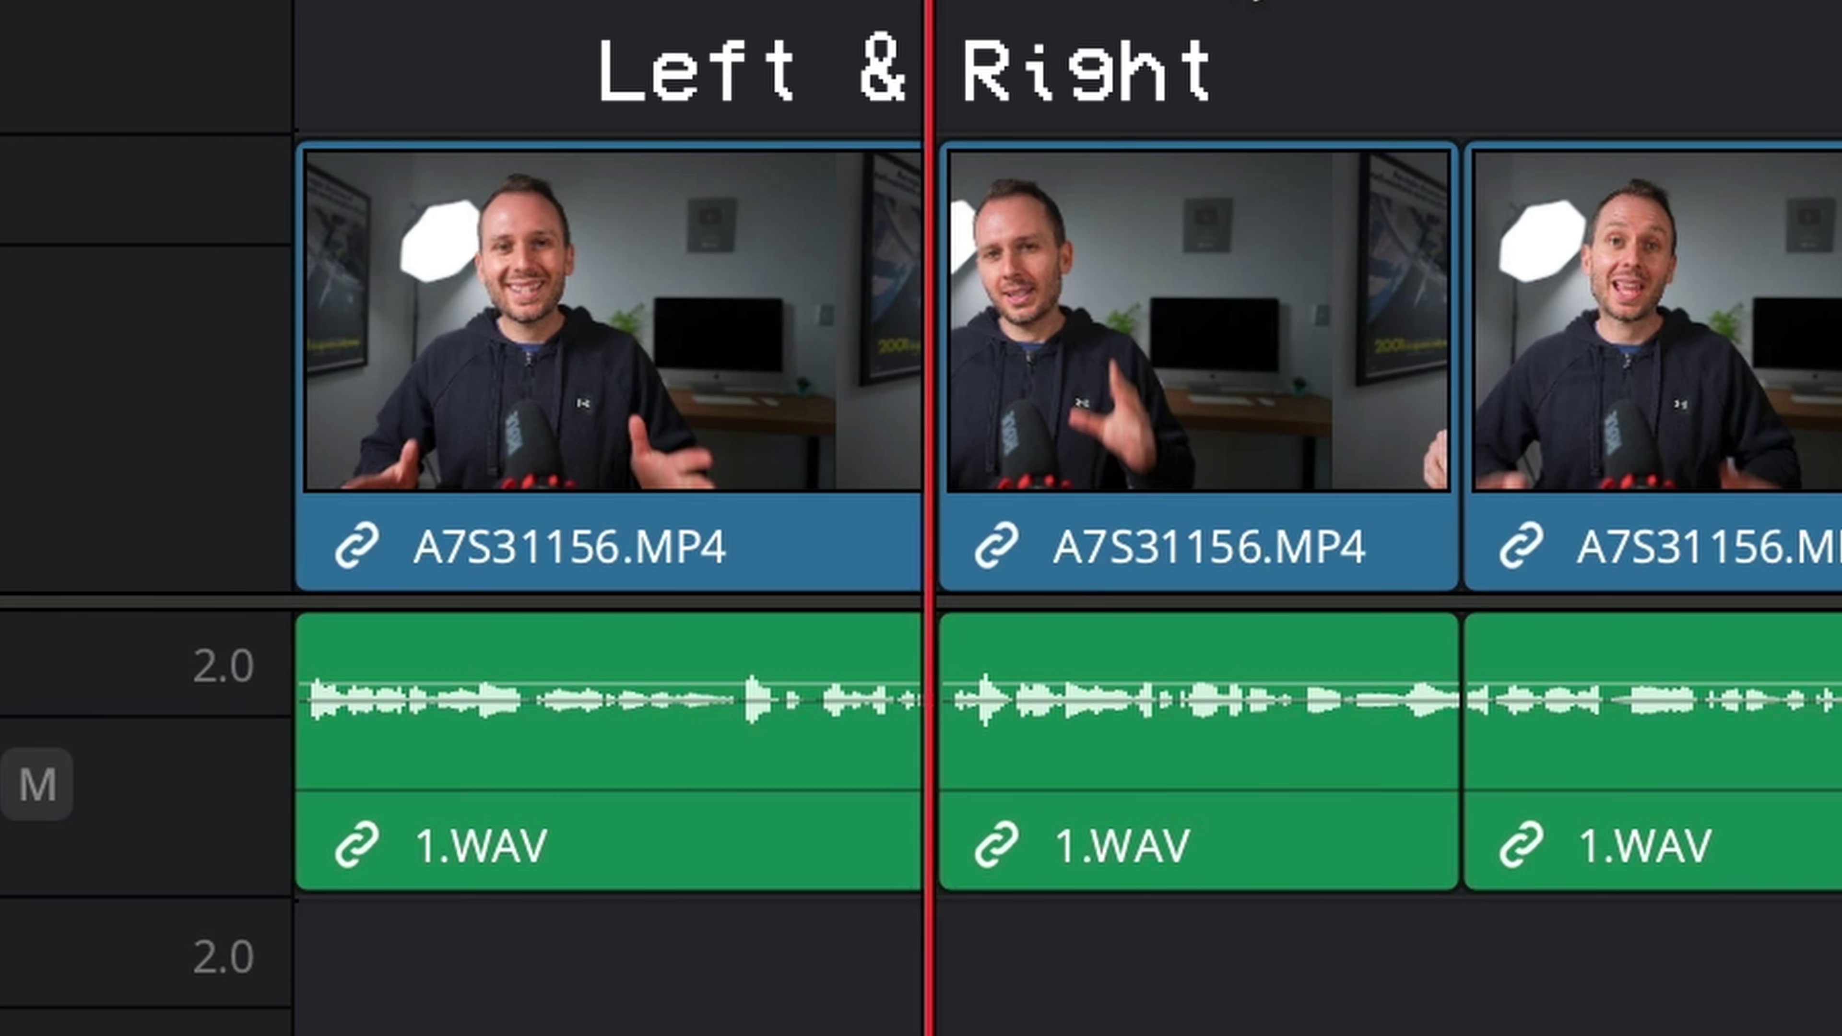
key(Left)
key(Left)
key(Left)
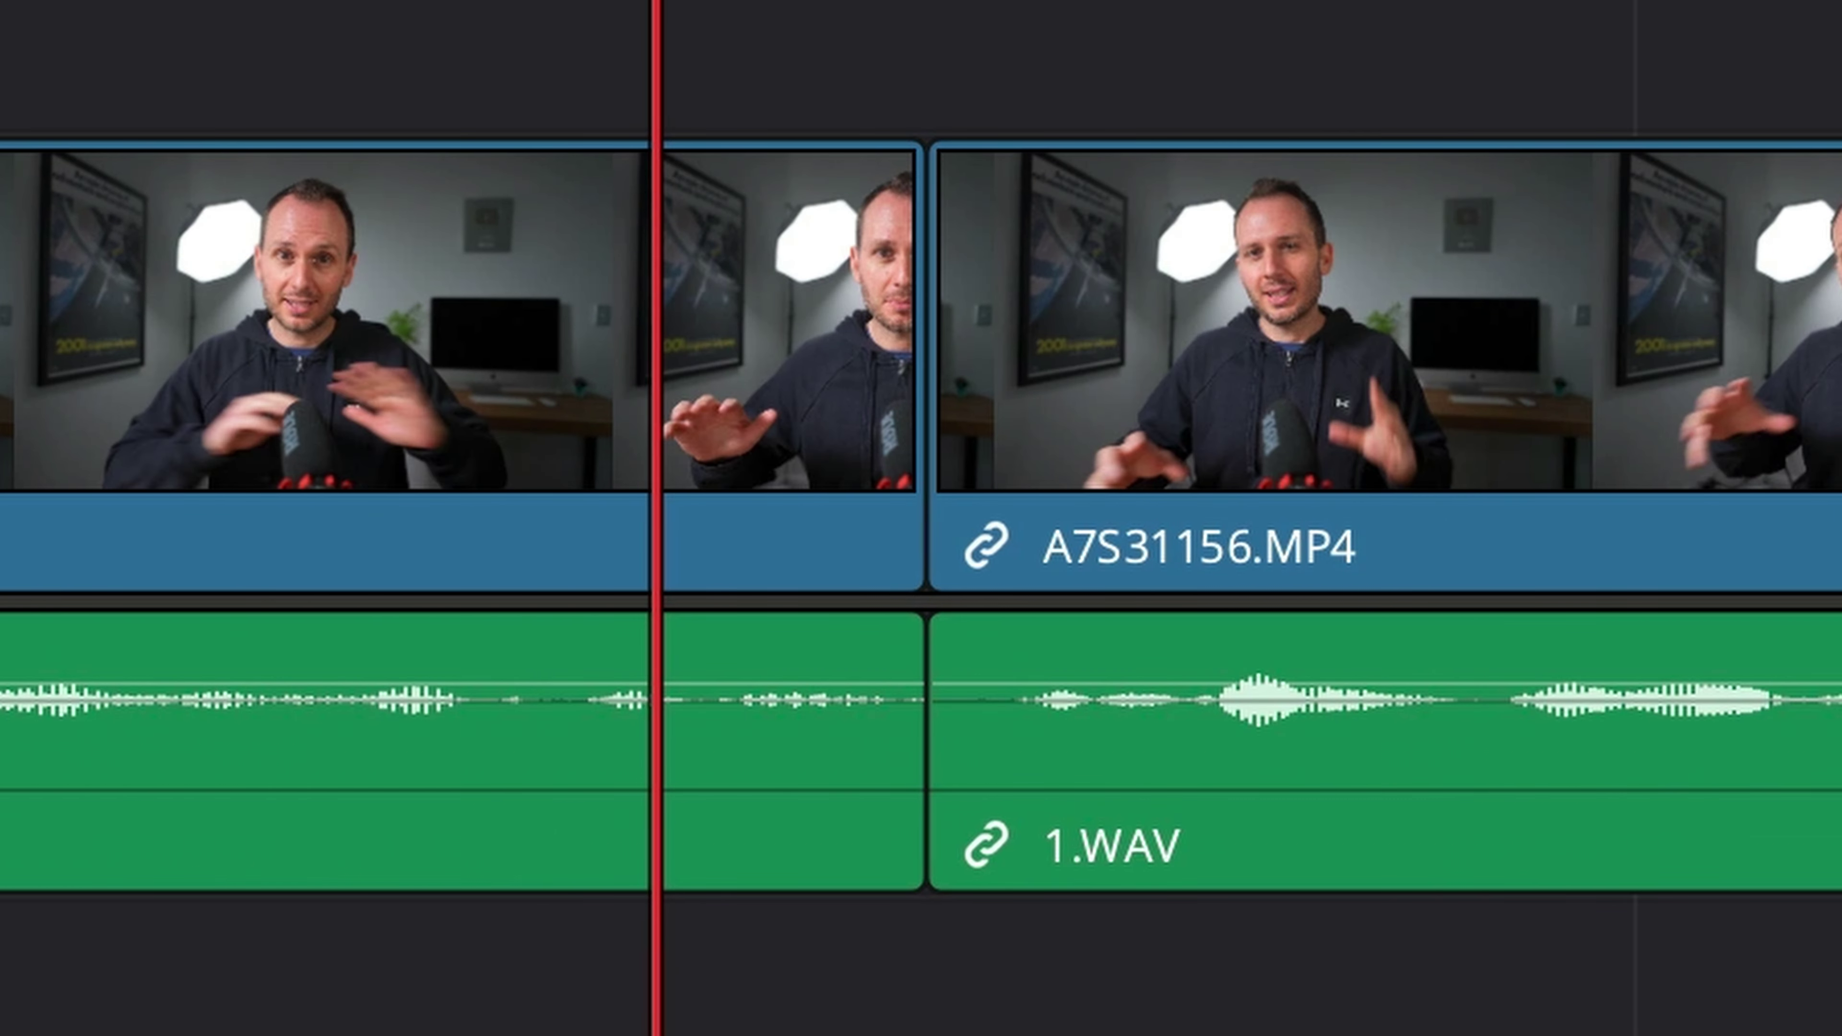
key(Right)
key(Right)
key(Right)
key(Right)
key(Right)
key(Right)
key(Right)
key(Right)
key(Right)
key(Right)
key(Right)
key(Right)
key(Right)
key(Right)
key(Right)
key(Right)
key(Left)
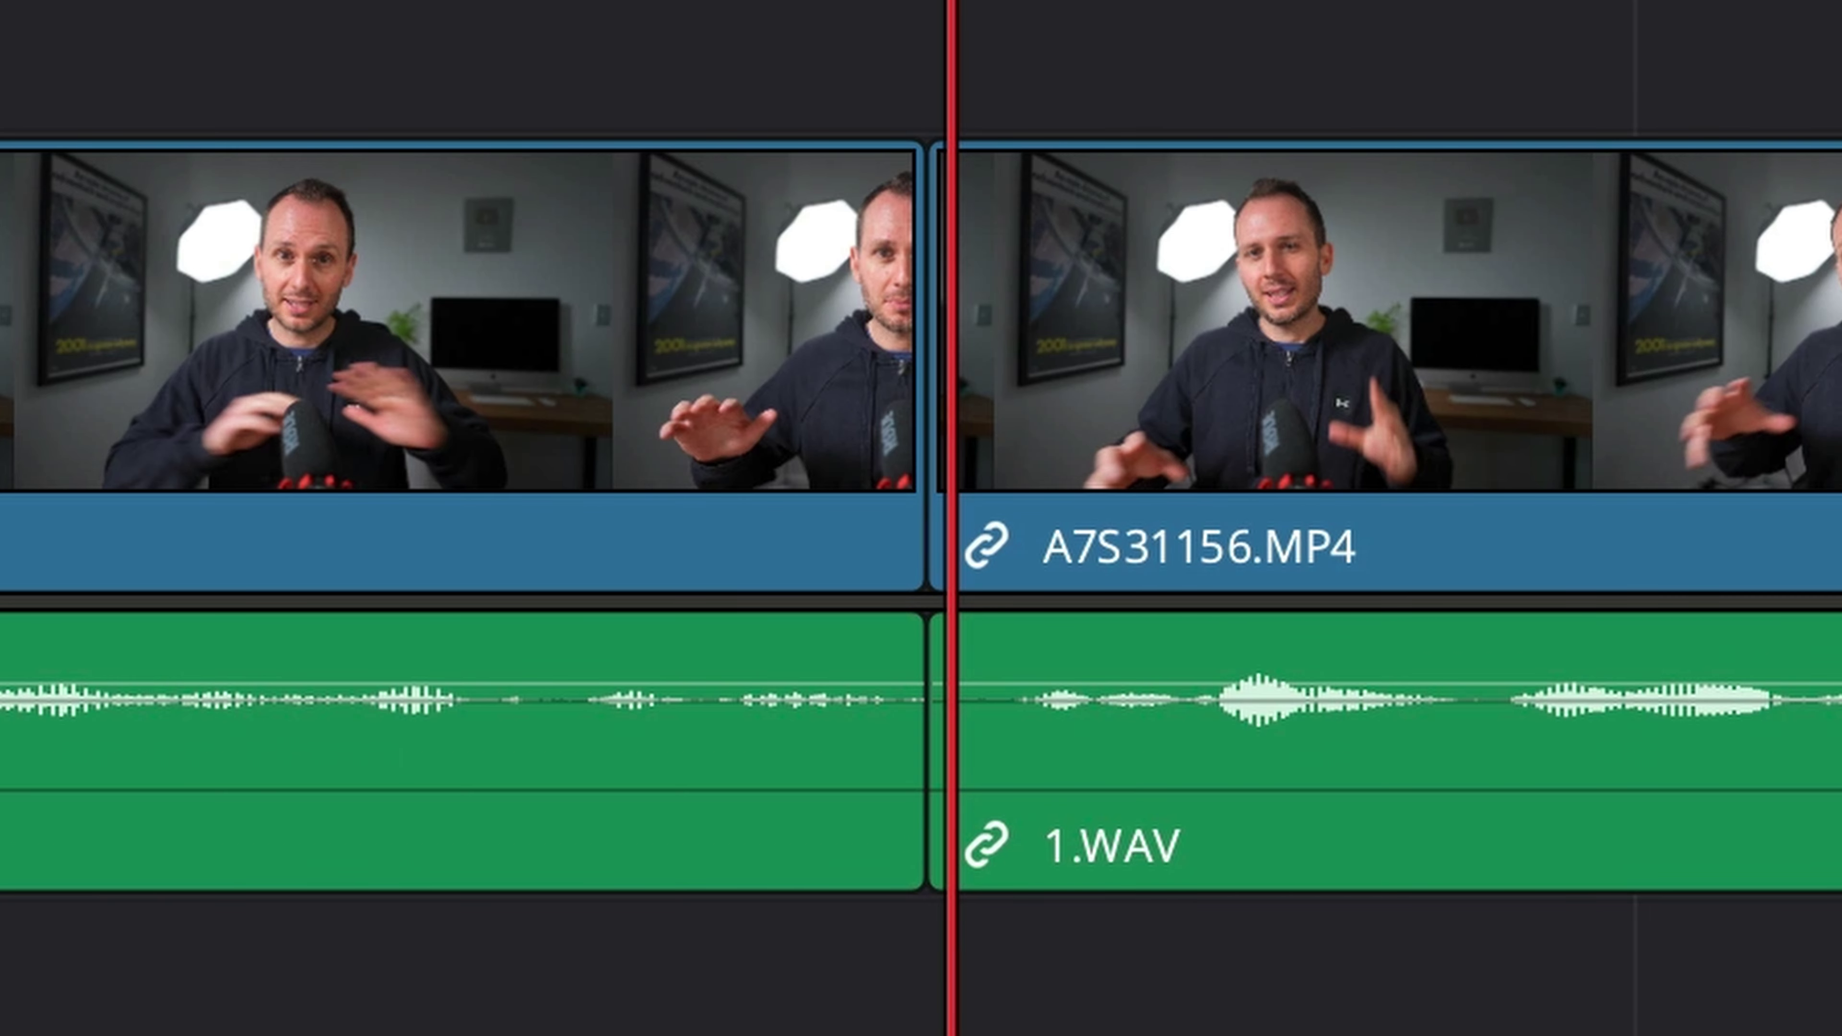
key(Left)
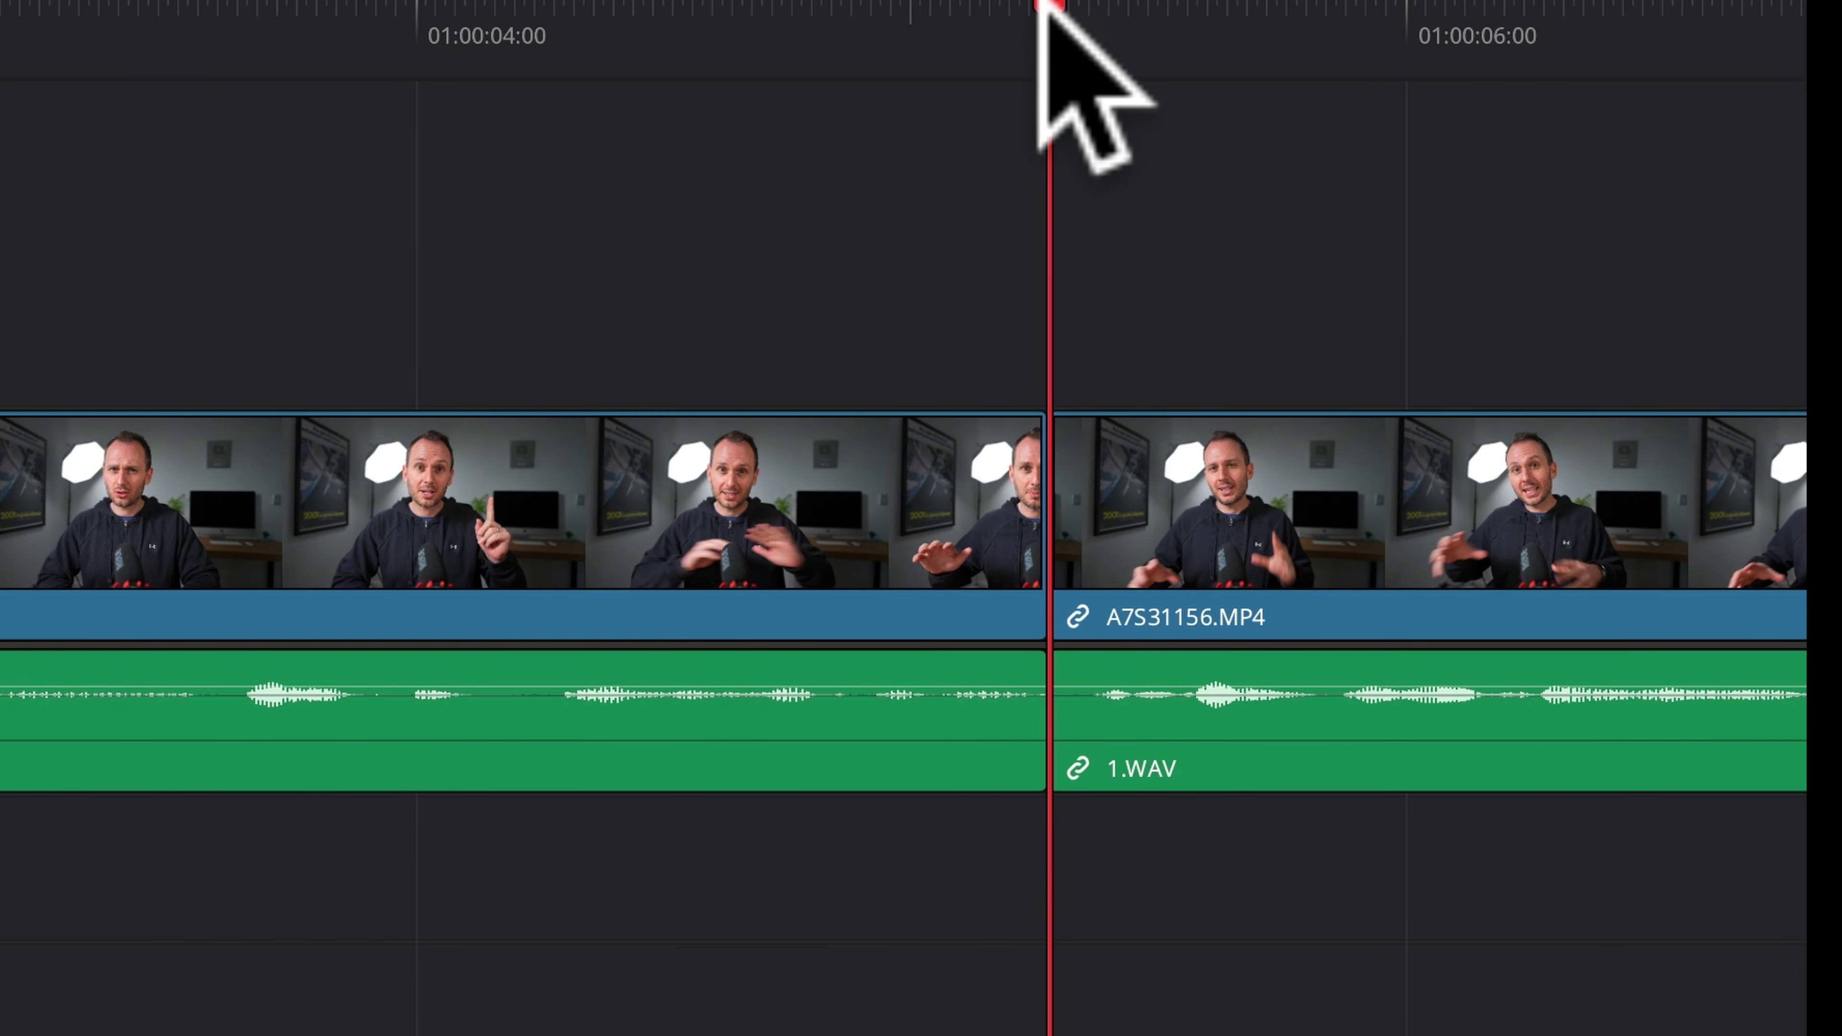
mouse_move(1049, 13)
mouse_down()
mouse_move(1137, 14)
mouse_move(1050, 9)
mouse_move(1068, 9)
mouse_up()
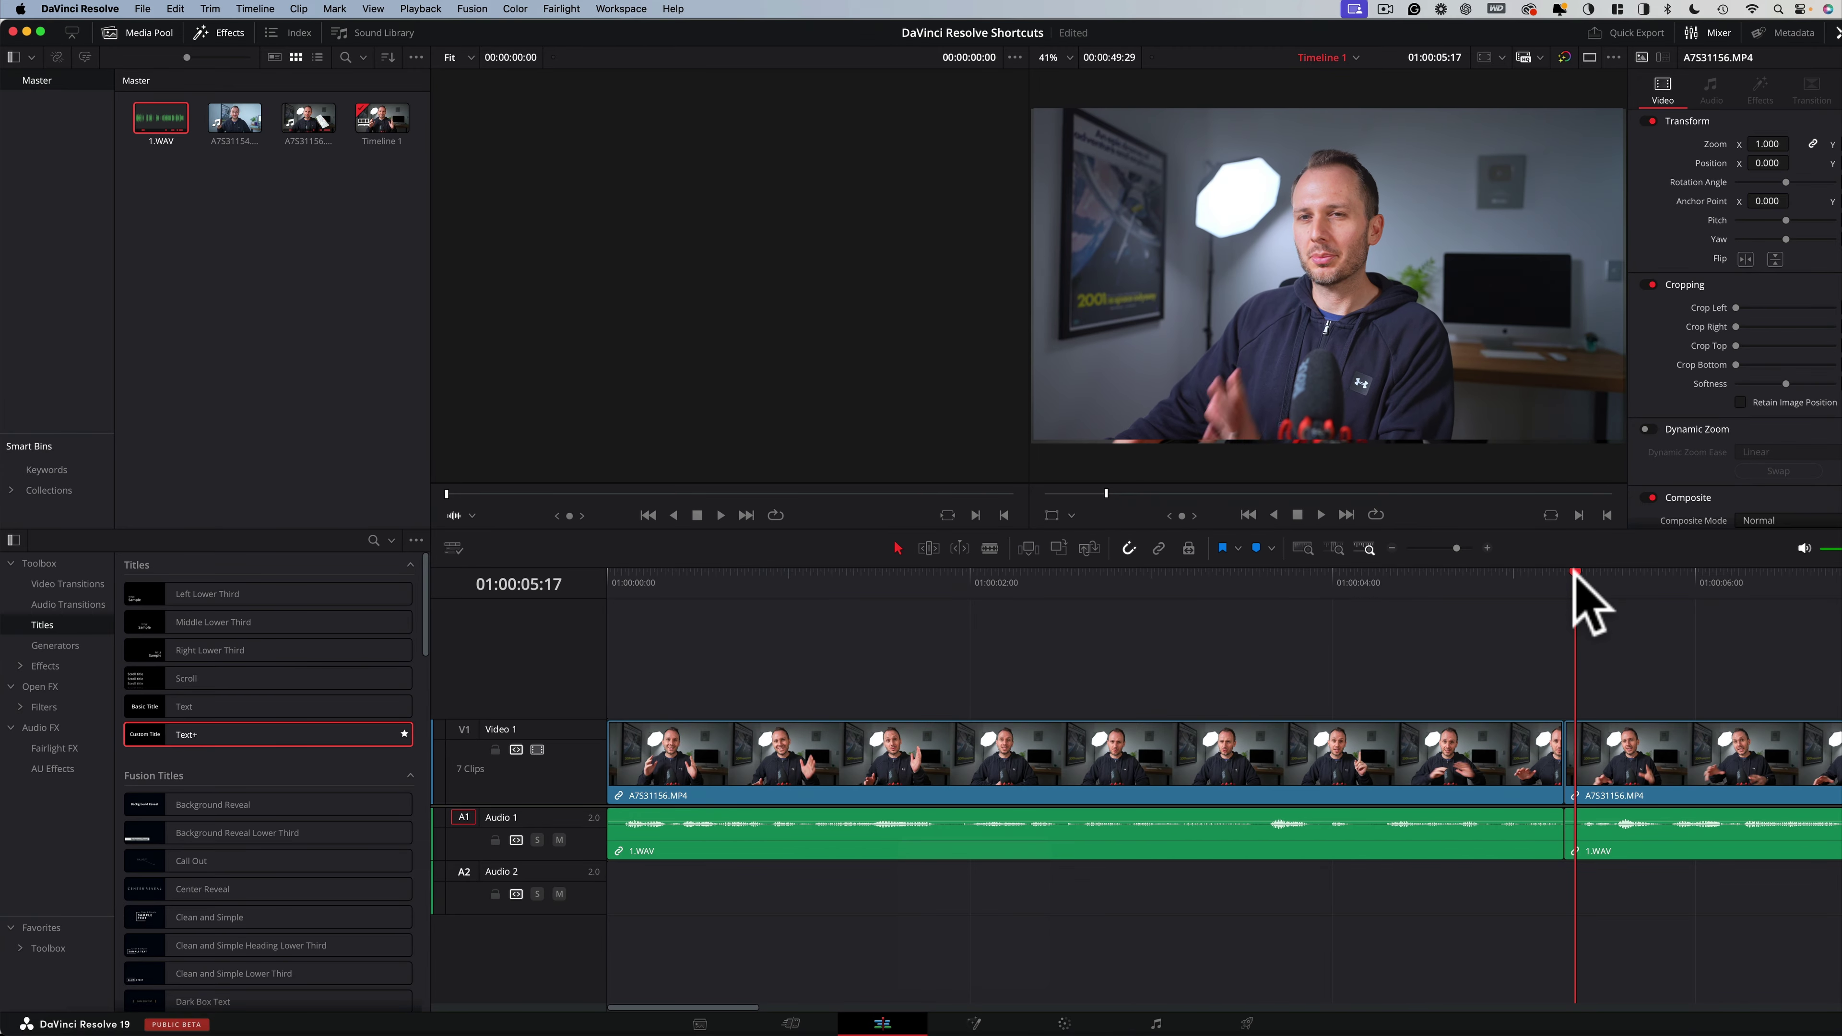
mouse_move(1573, 575)
mouse_down()
mouse_move(1461, 577)
mouse_move(1625, 589)
mouse_move(1485, 585)
mouse_move(1545, 585)
mouse_up()
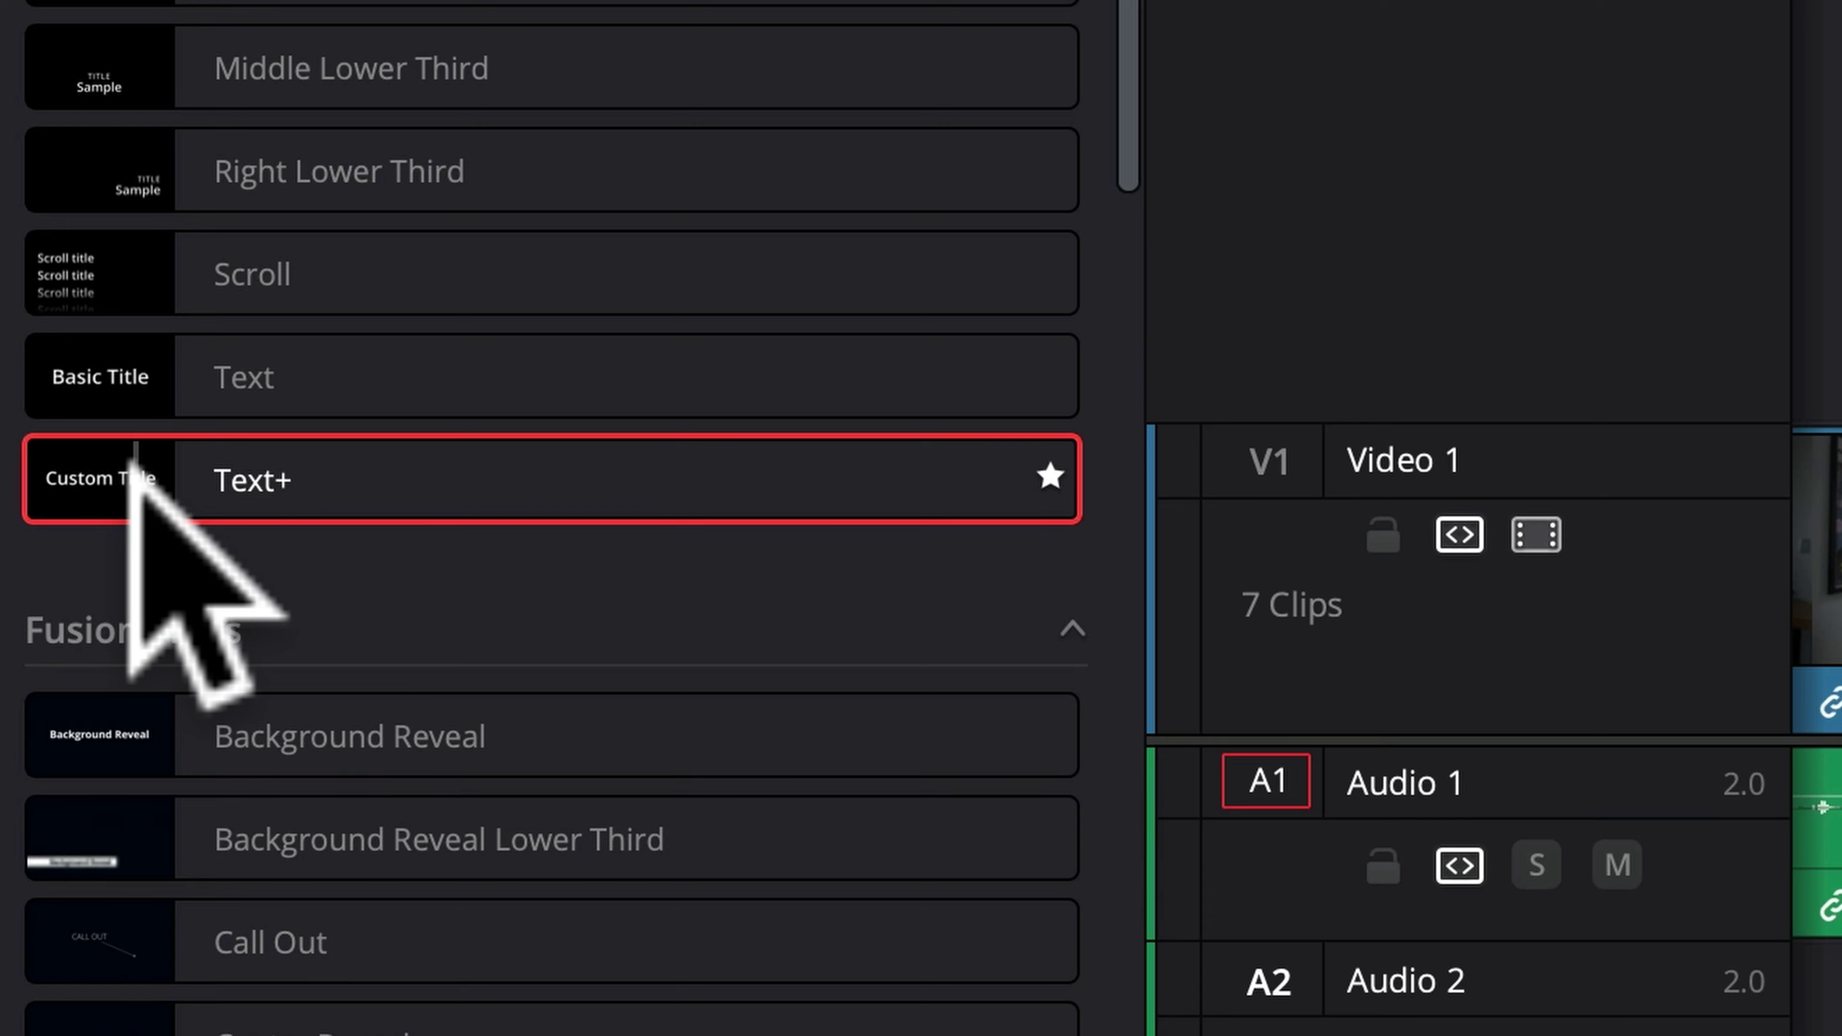
- Drag a Text+ title above V1, turn snapping off with N, and play backward with J
drag(134, 457, 1841, 254)
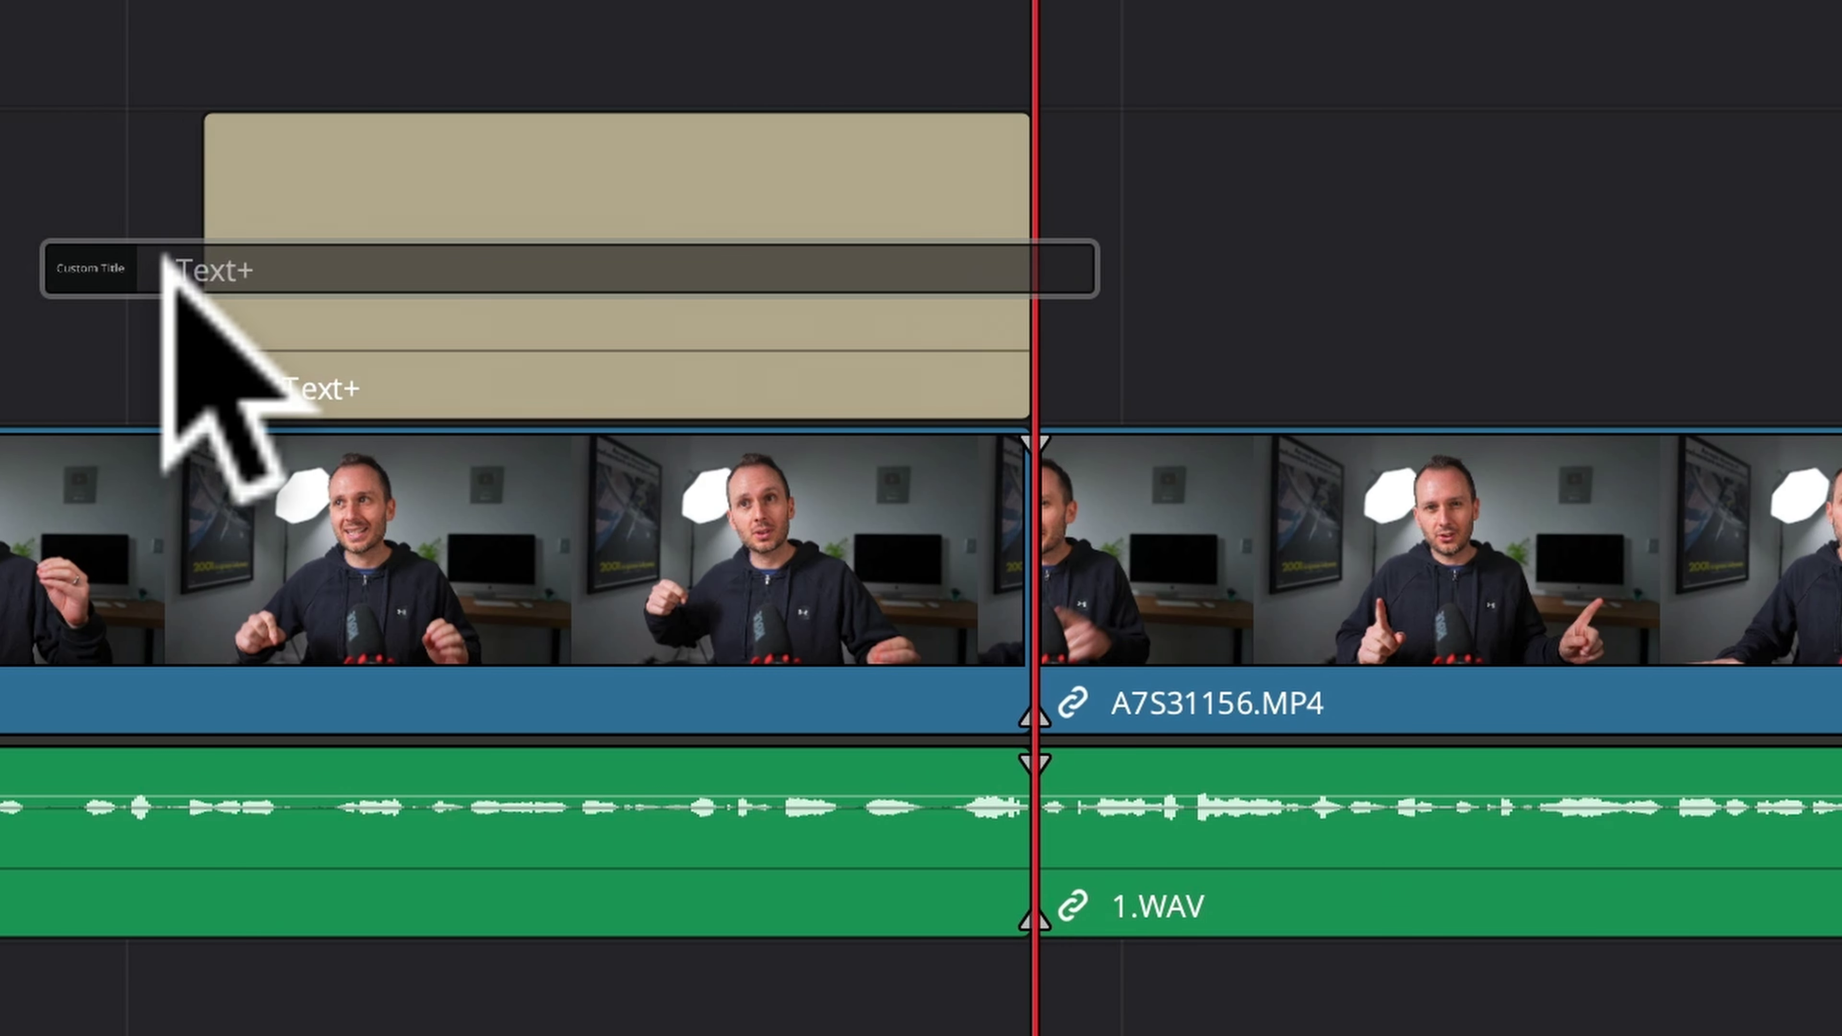
drag(163, 254, 167, 282)
key(n)
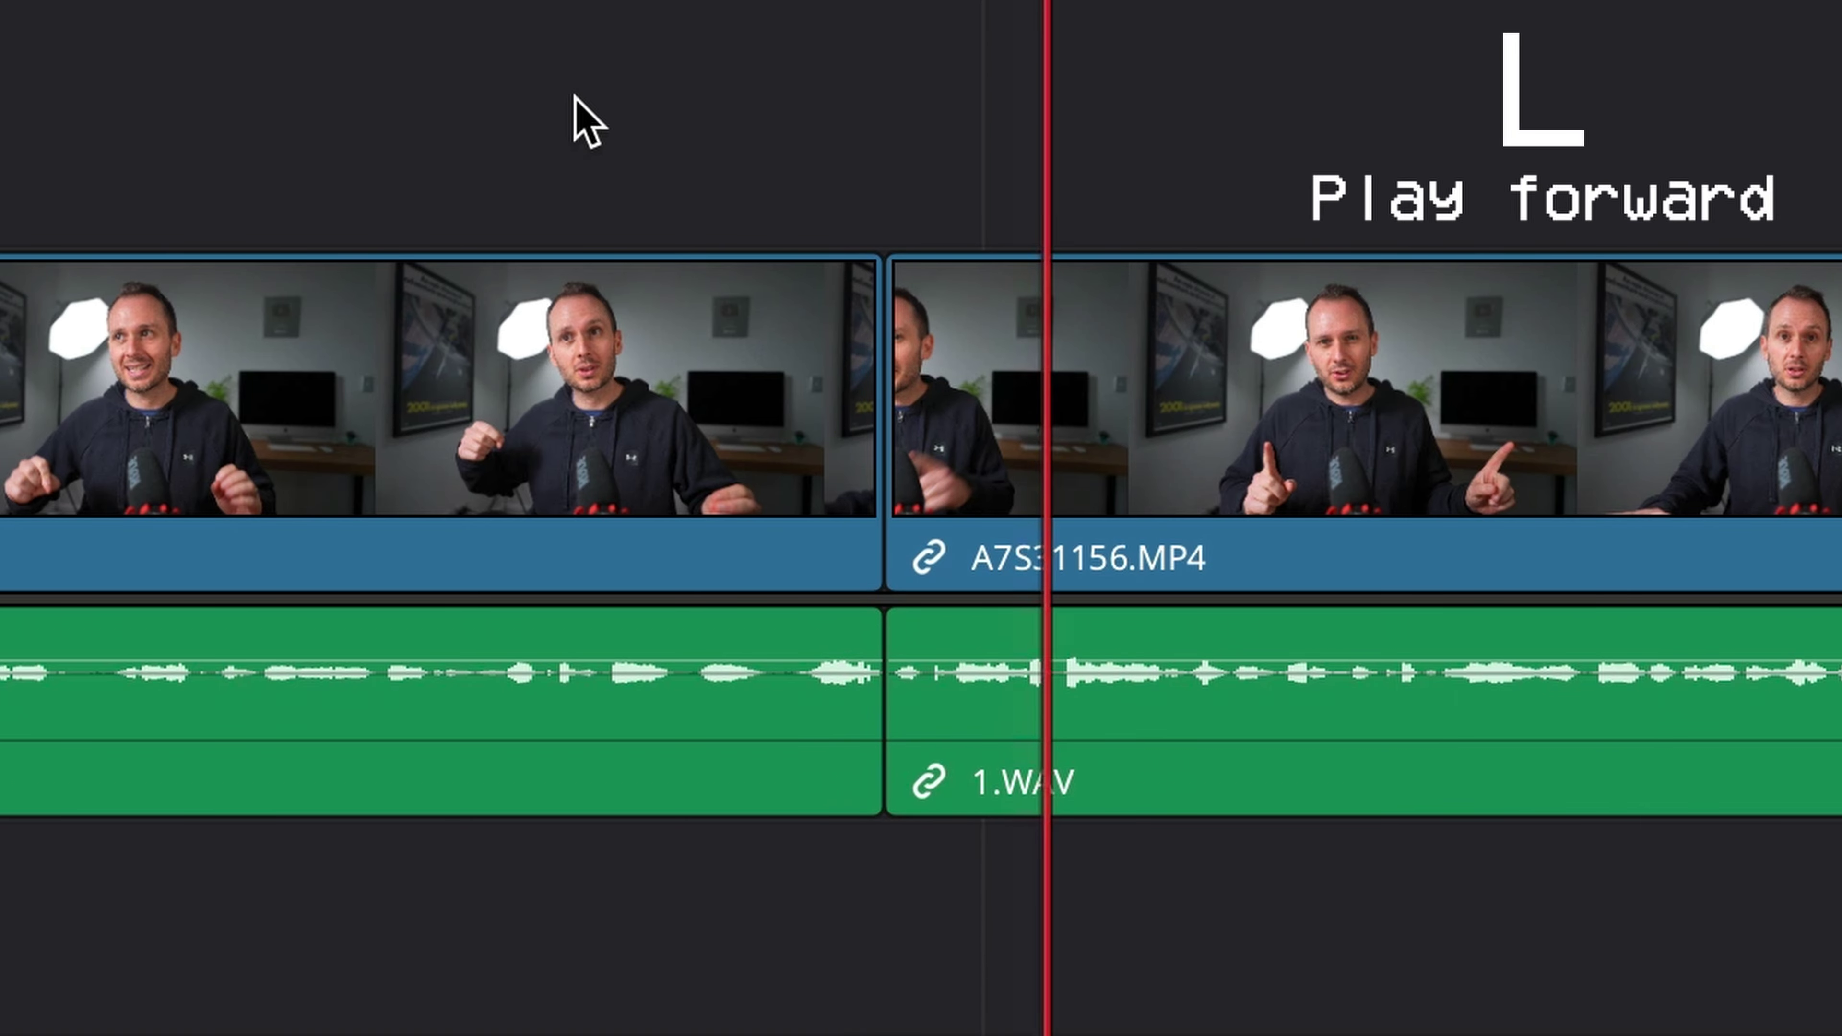
key(j)
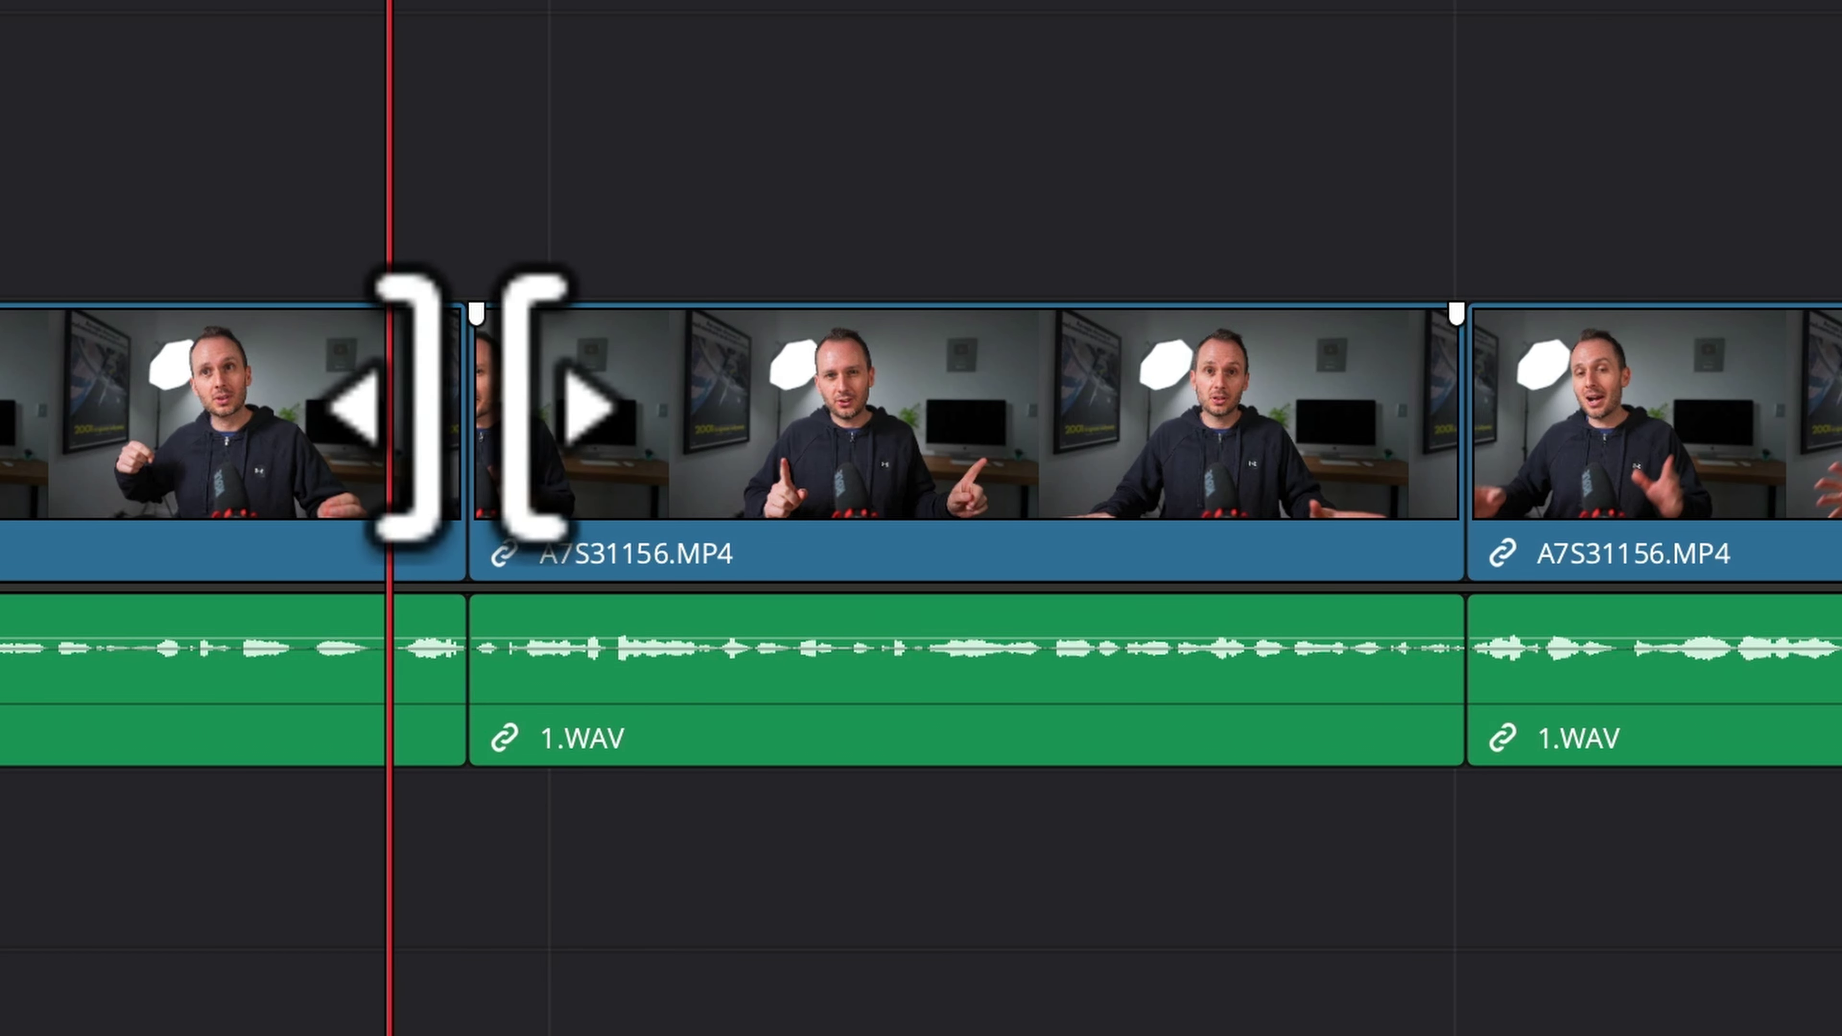
- Add the default transition to the selected video cut with Ctrl+T, then select the next audio cut
click(471, 412)
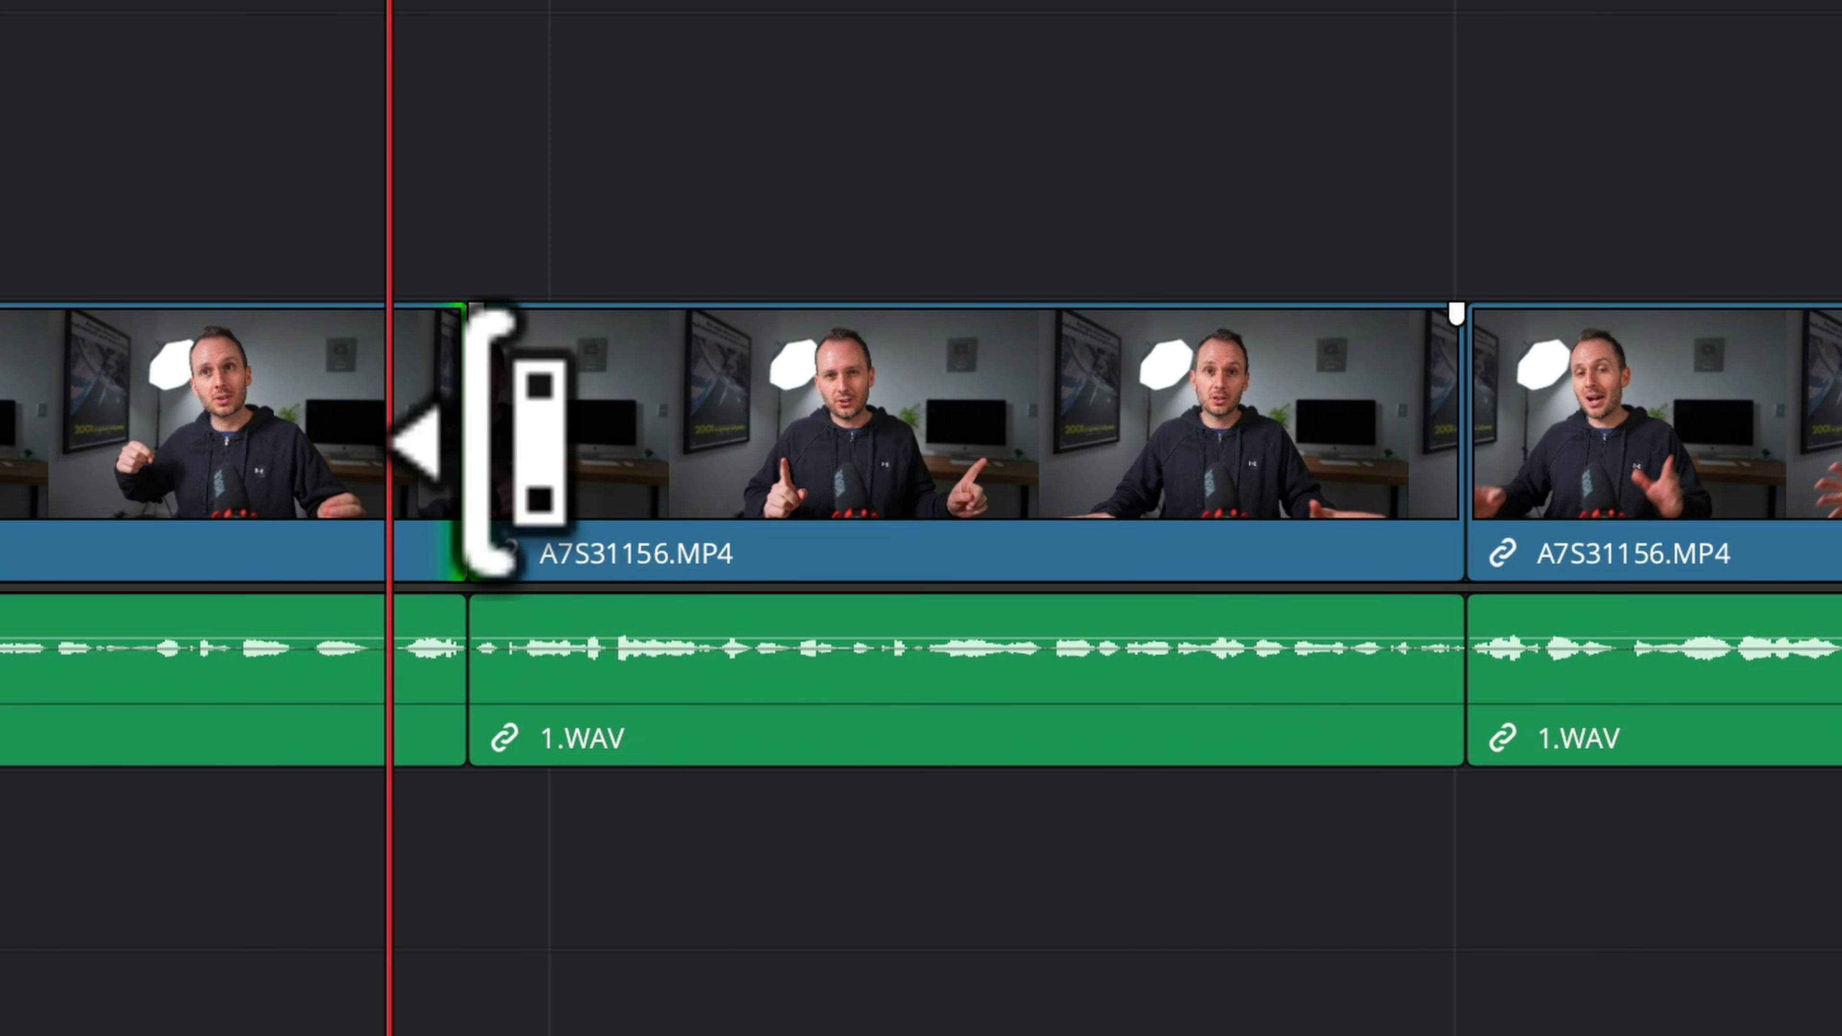
key(ctrl+t)
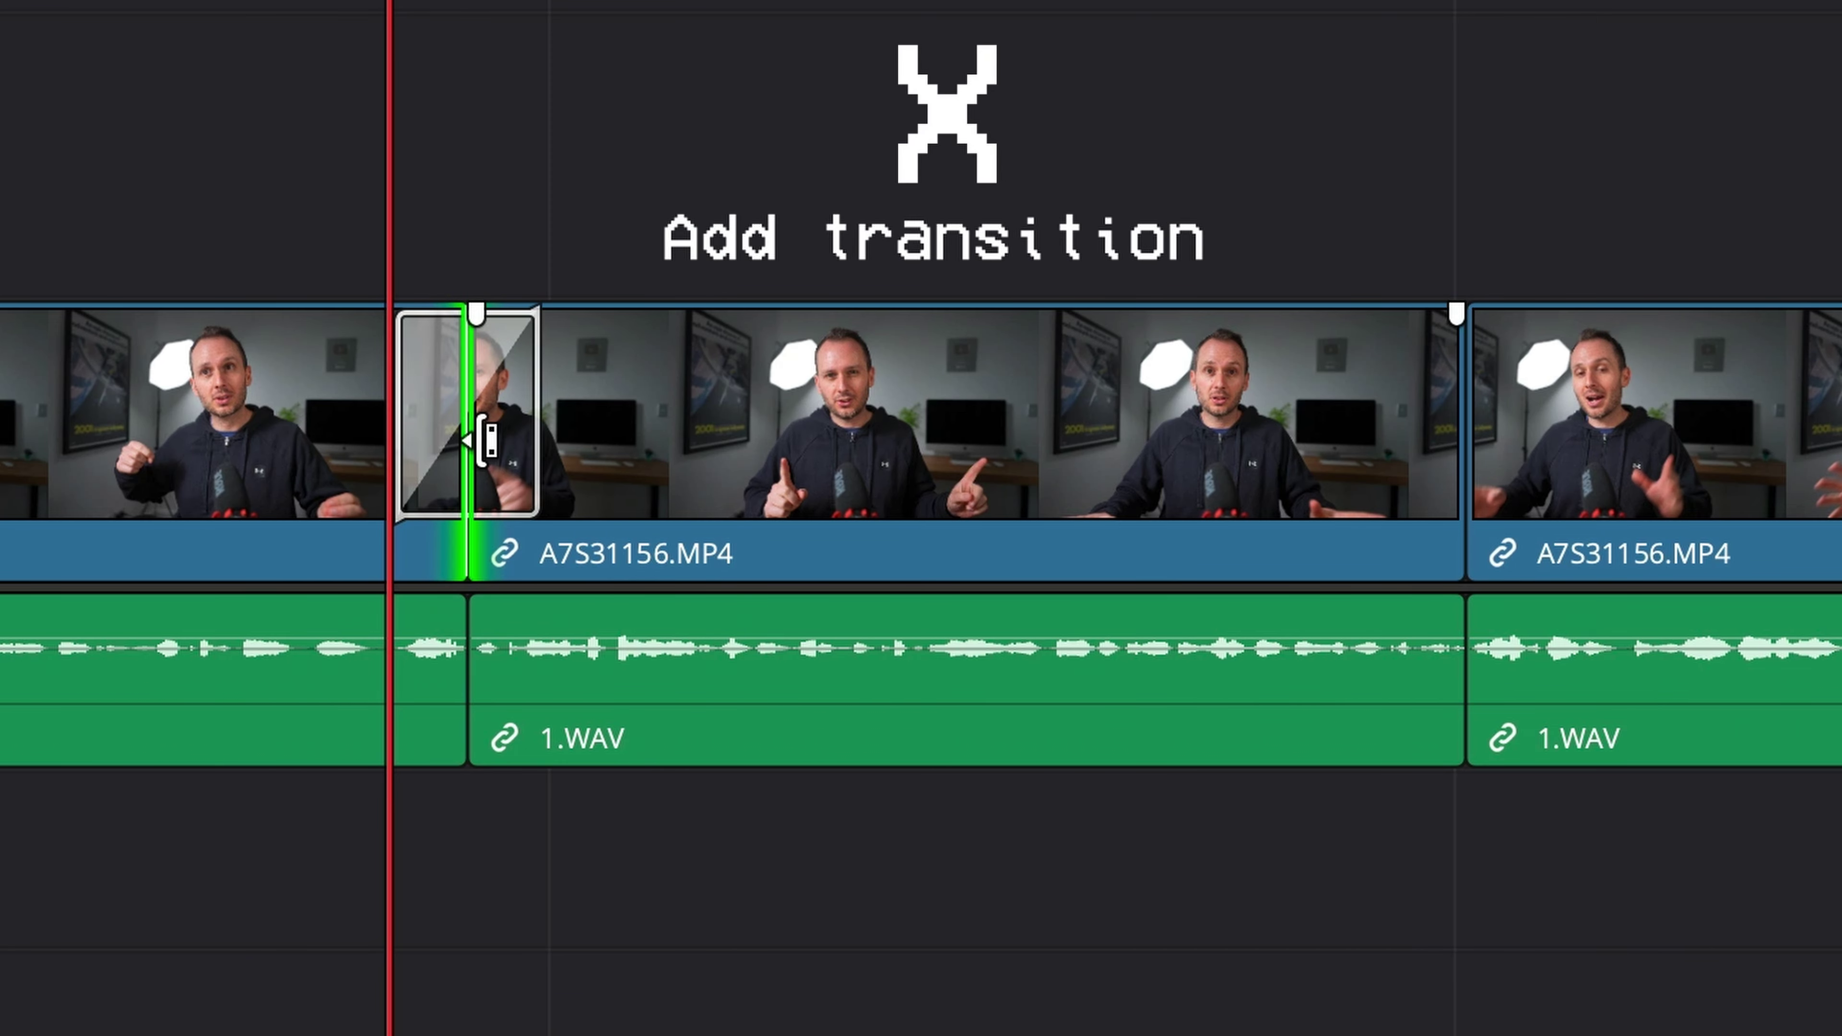
click(1465, 684)
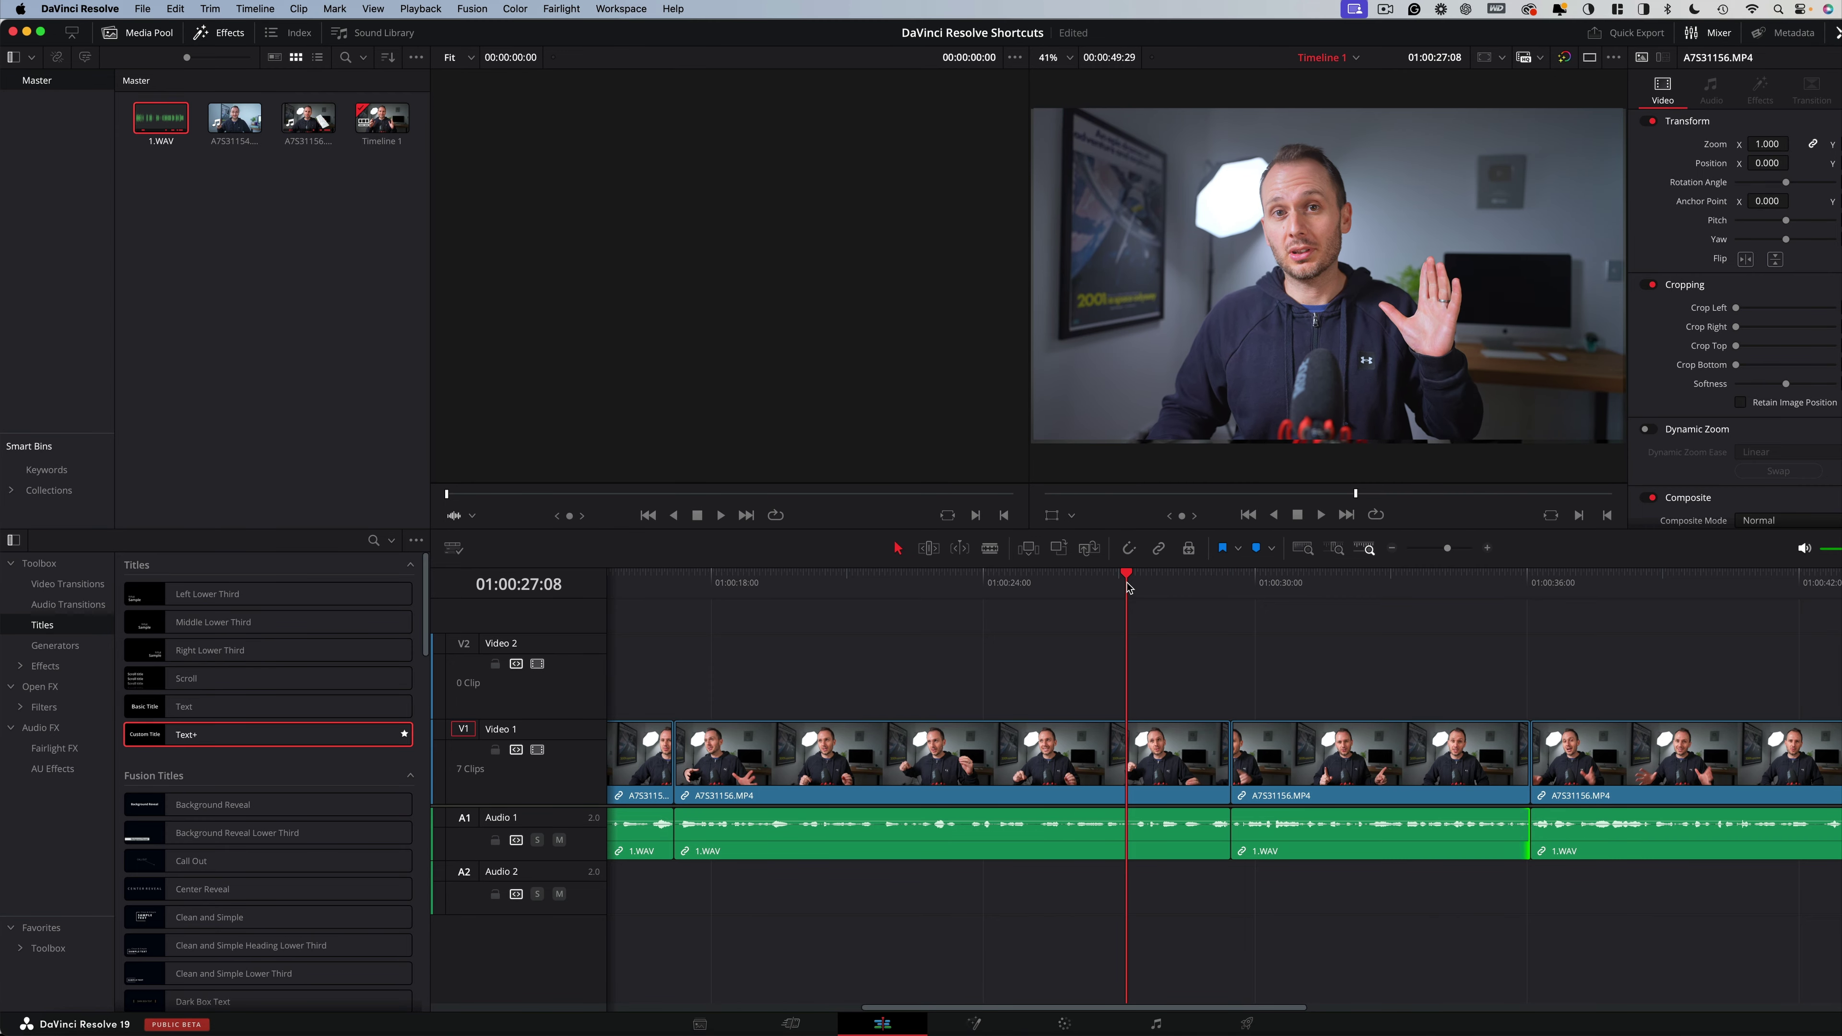
- Add a blue marker at 01:00:27:08 and name it 'Add b roll shot'
key(m)
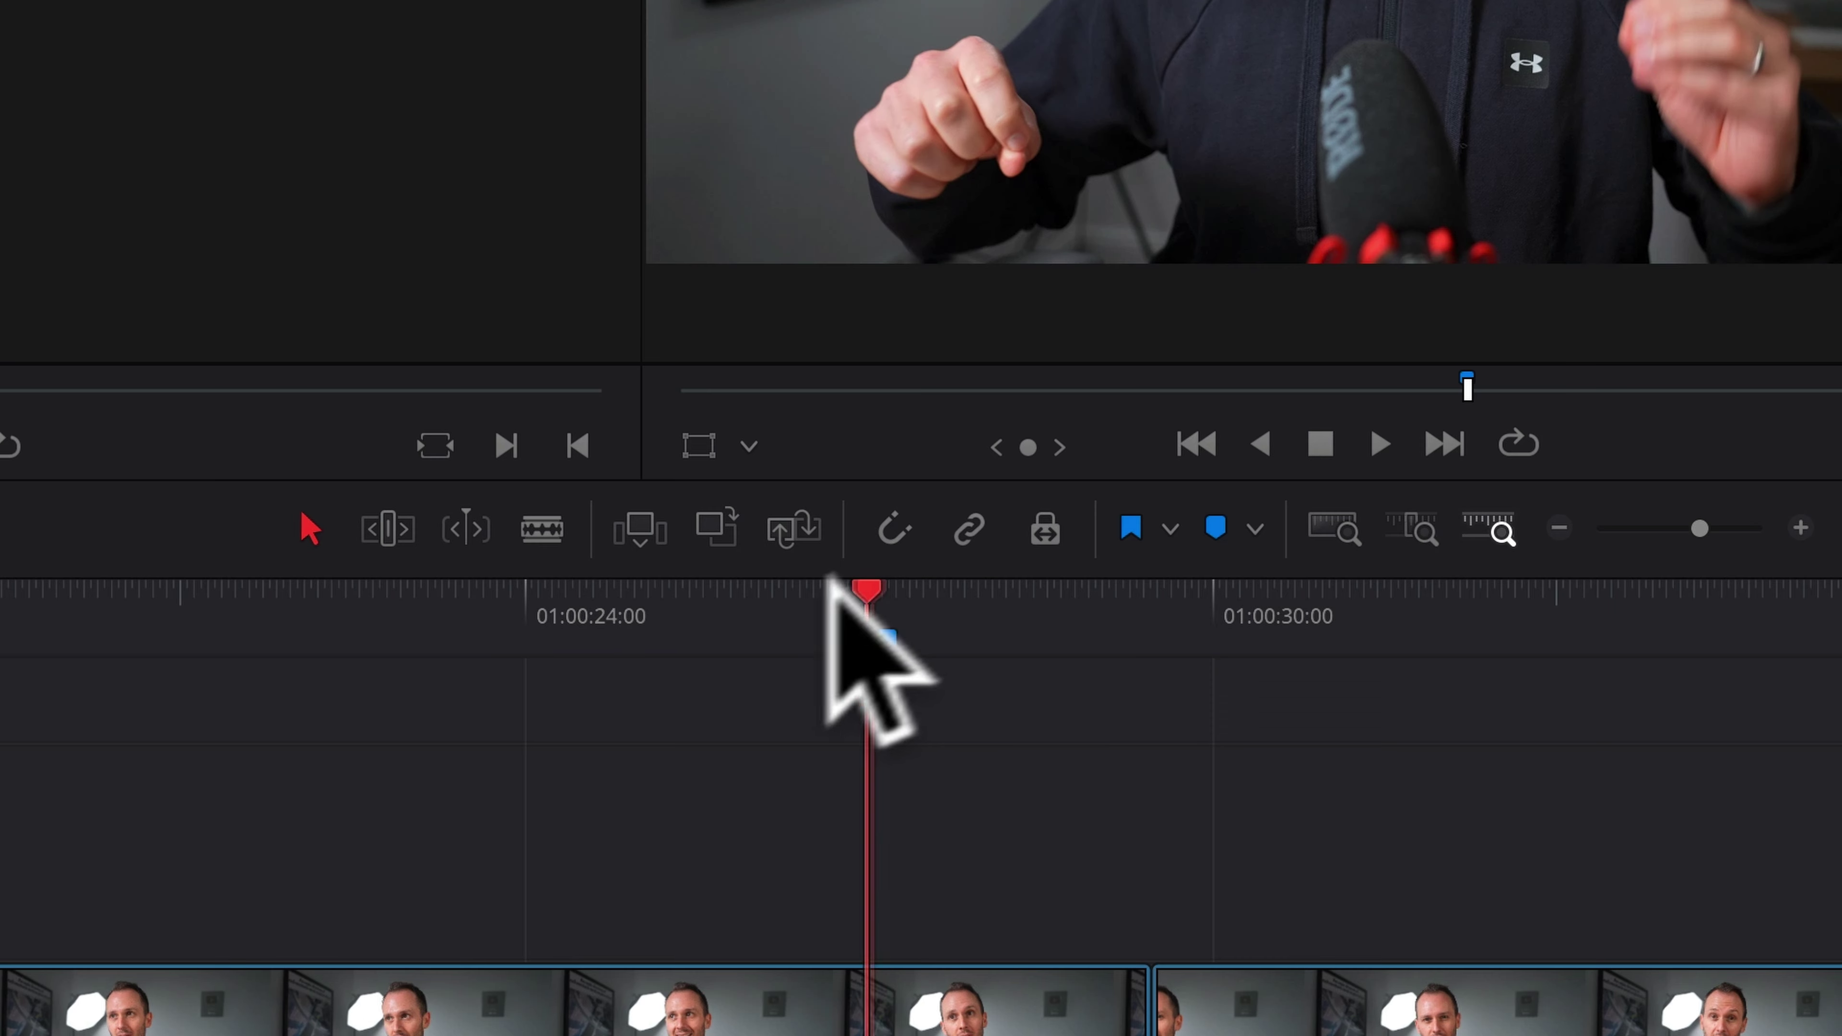
key(shift+Left)
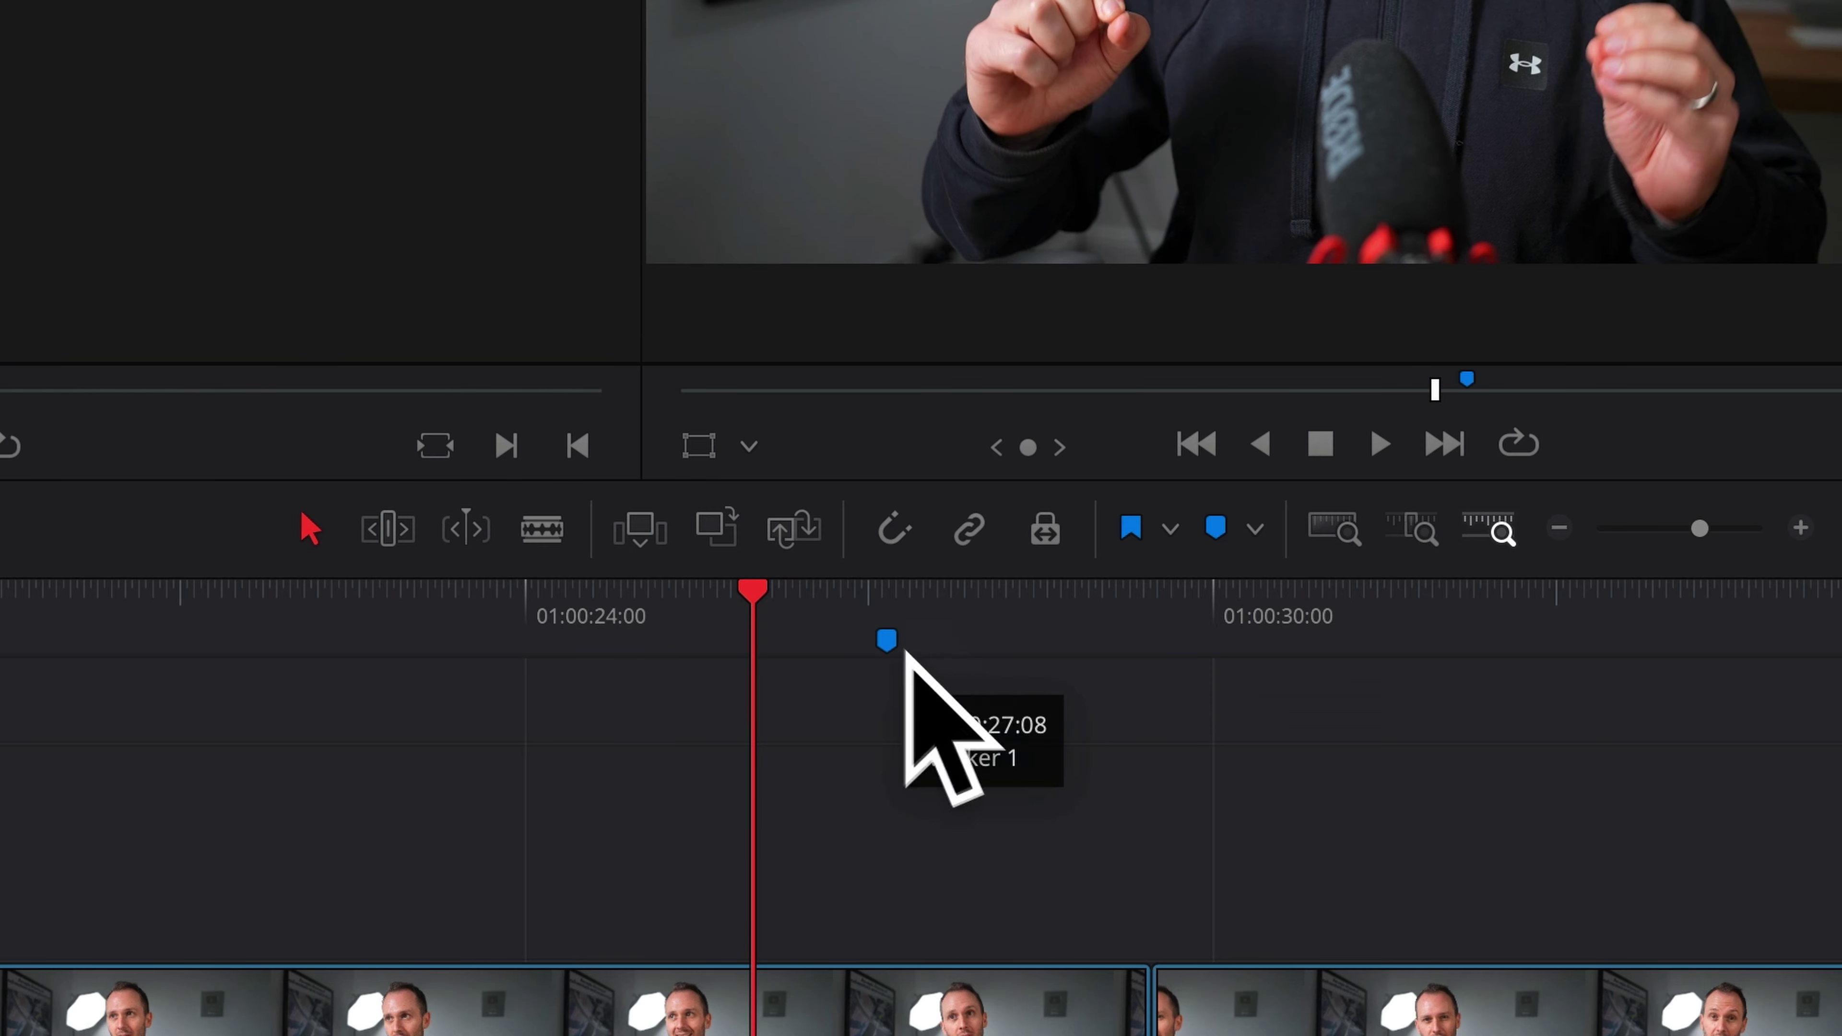
double_click(886, 638)
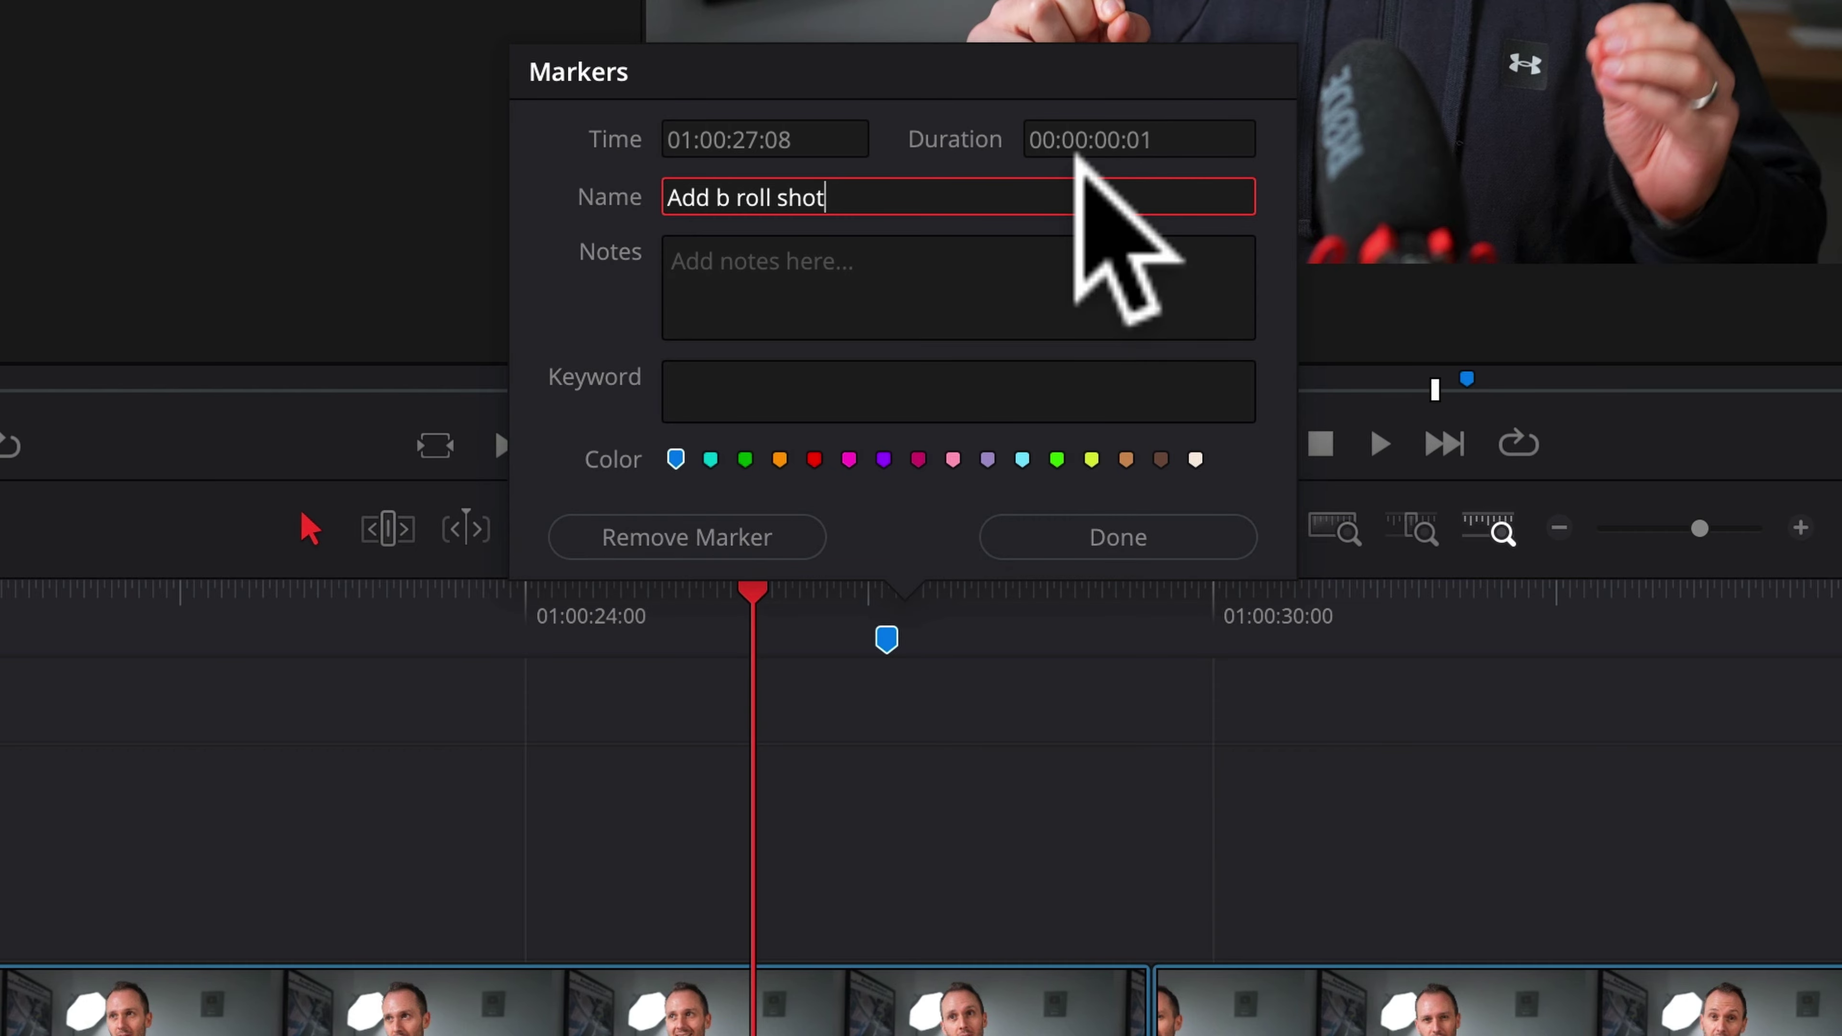
click(1160, 533)
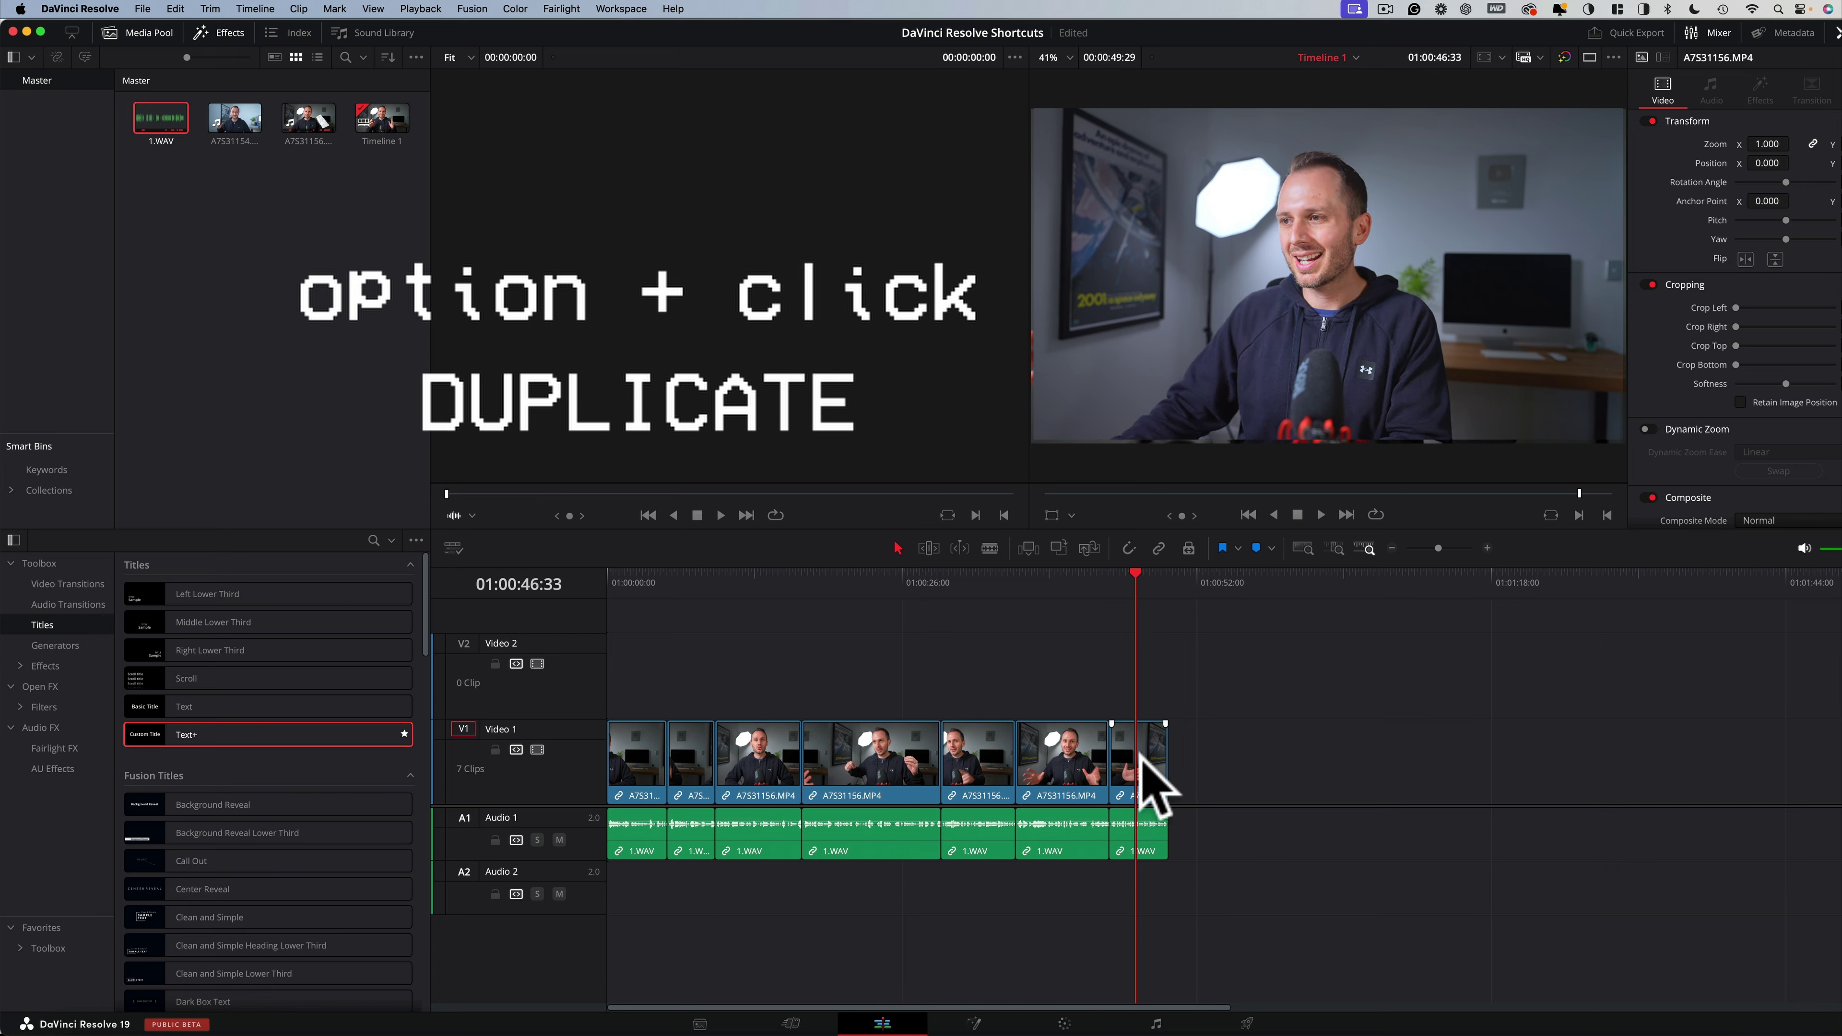
- Option-drag the clip onto two new tracks above, then undo the stacked duplicates
drag(1139, 684, 1143, 625)
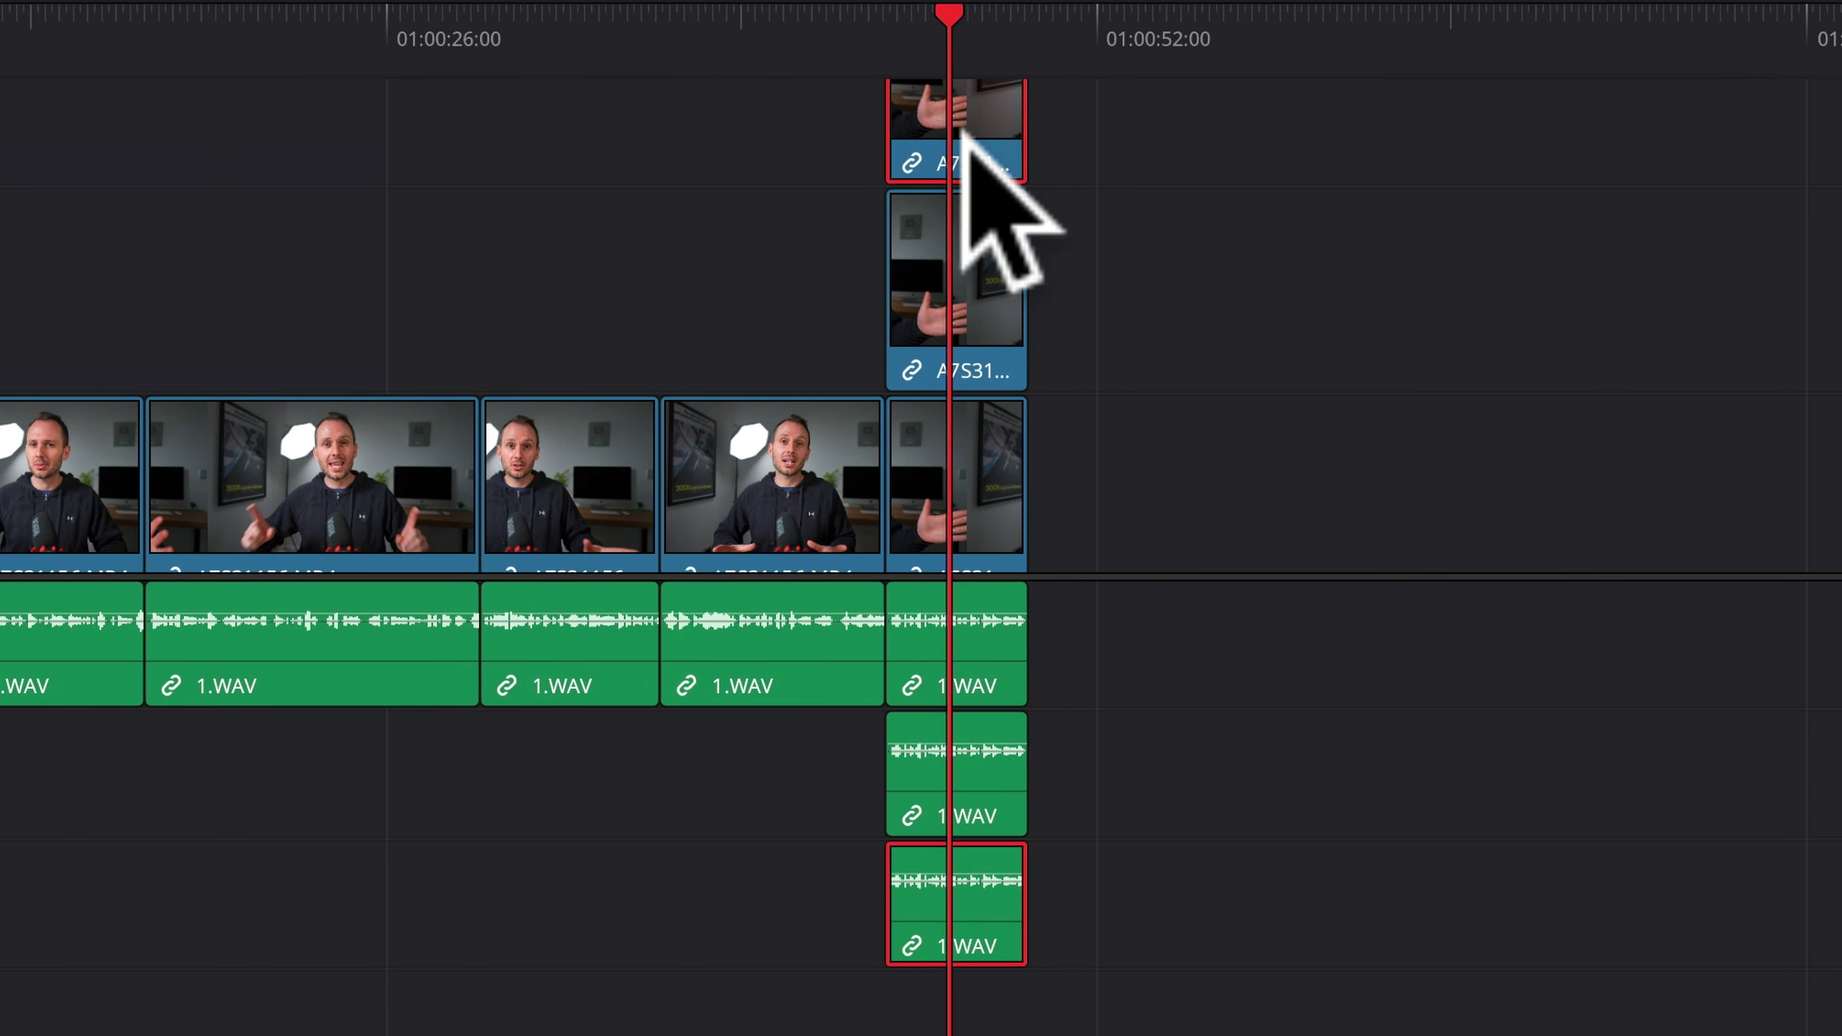
drag(964, 132, 968, 76)
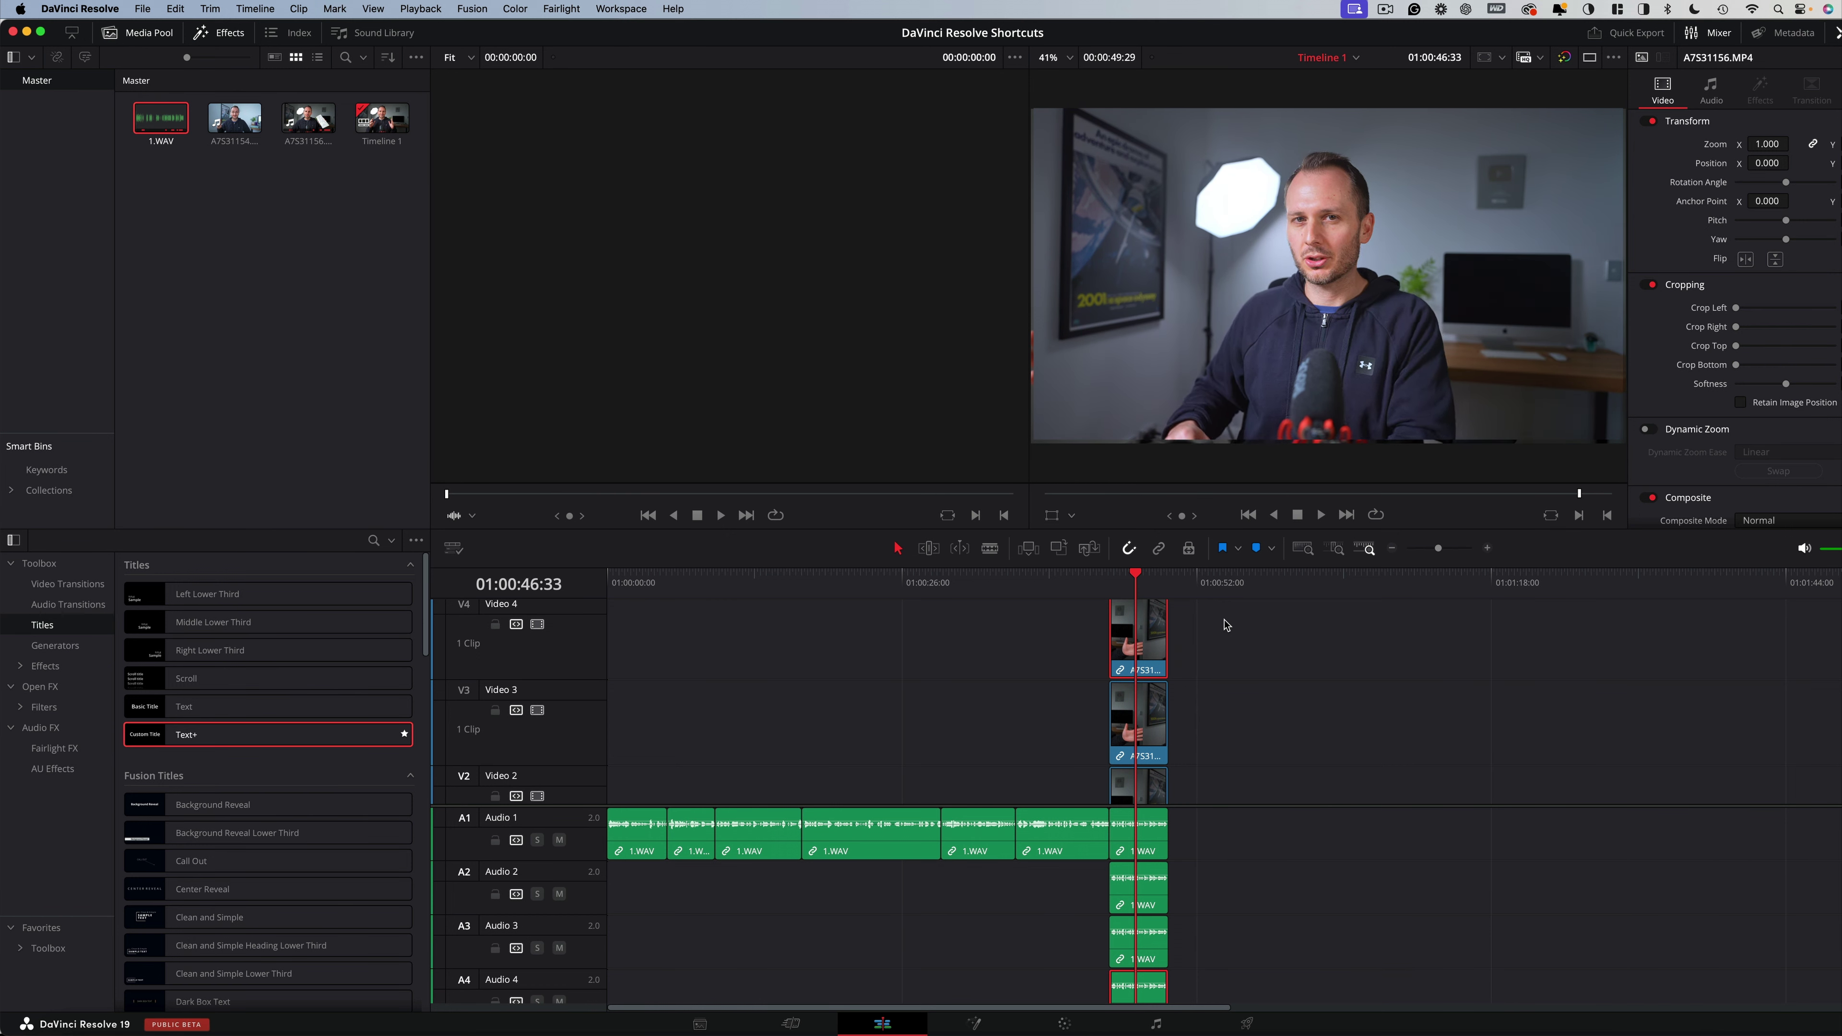
key(super+z)
key(super+z)
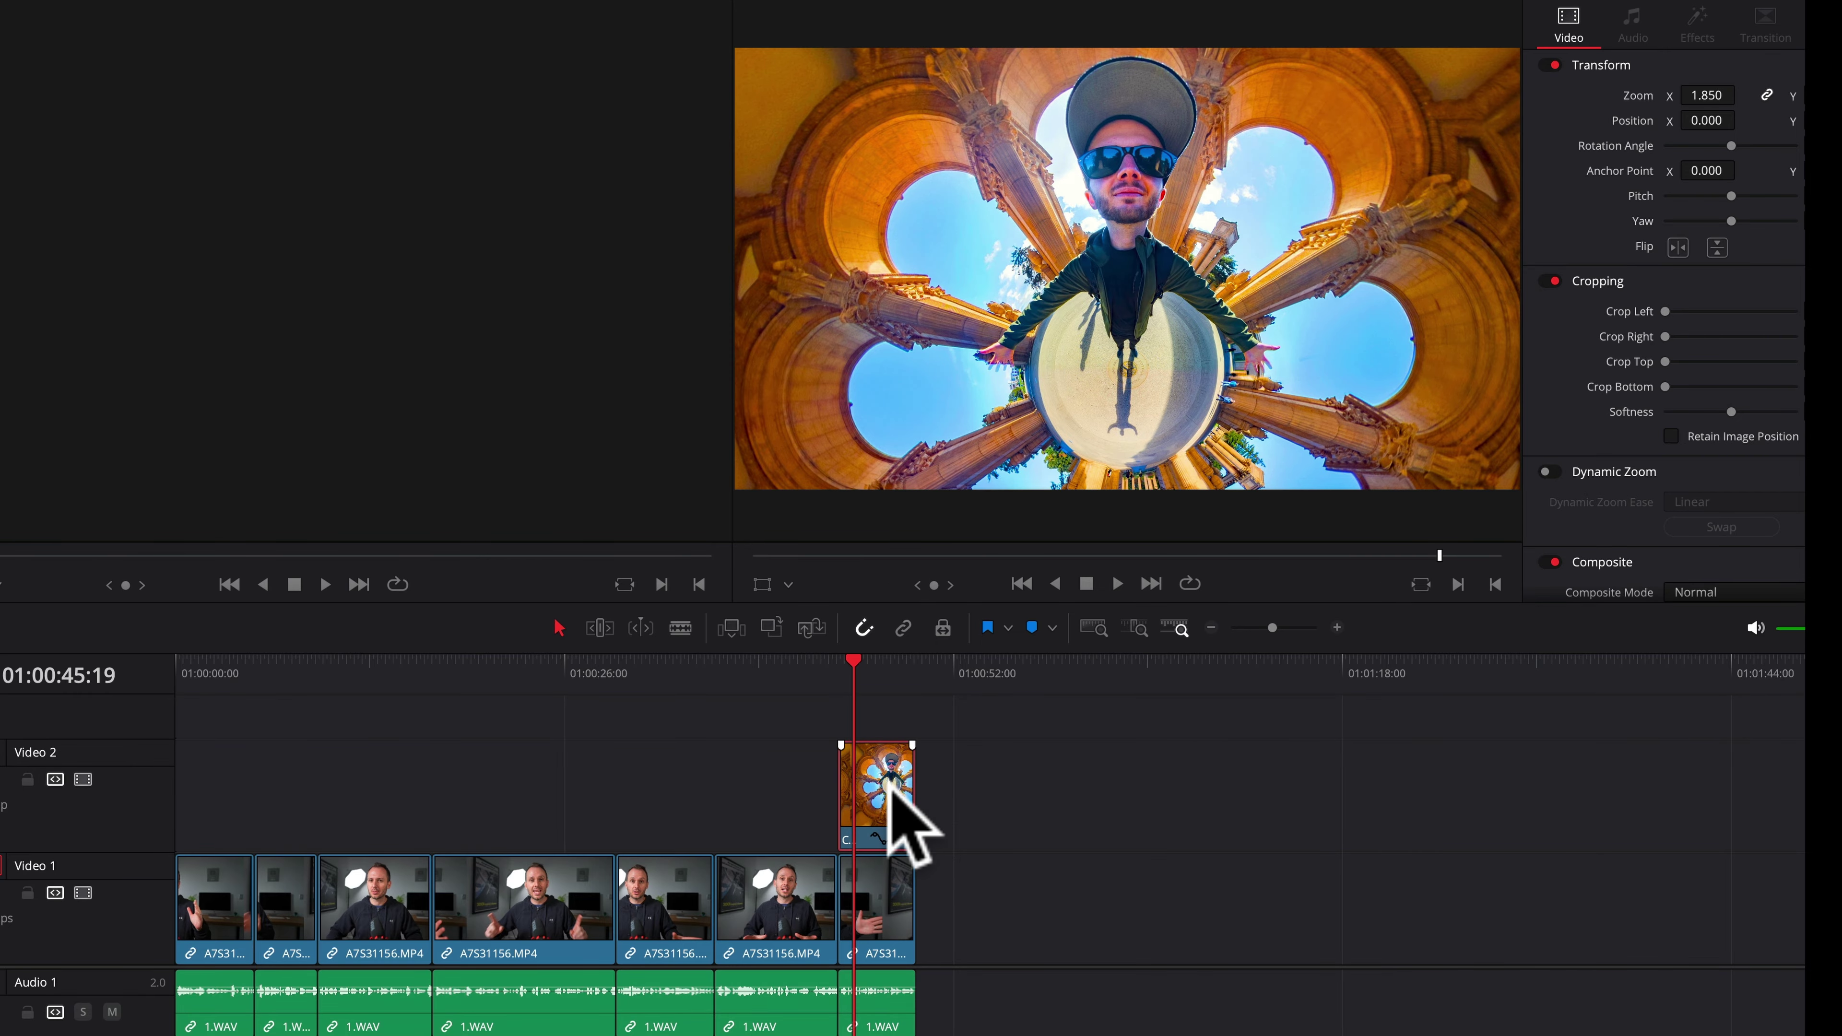
- Disable the fisheye clip on Video 2 with D, then enable it again
key(d)
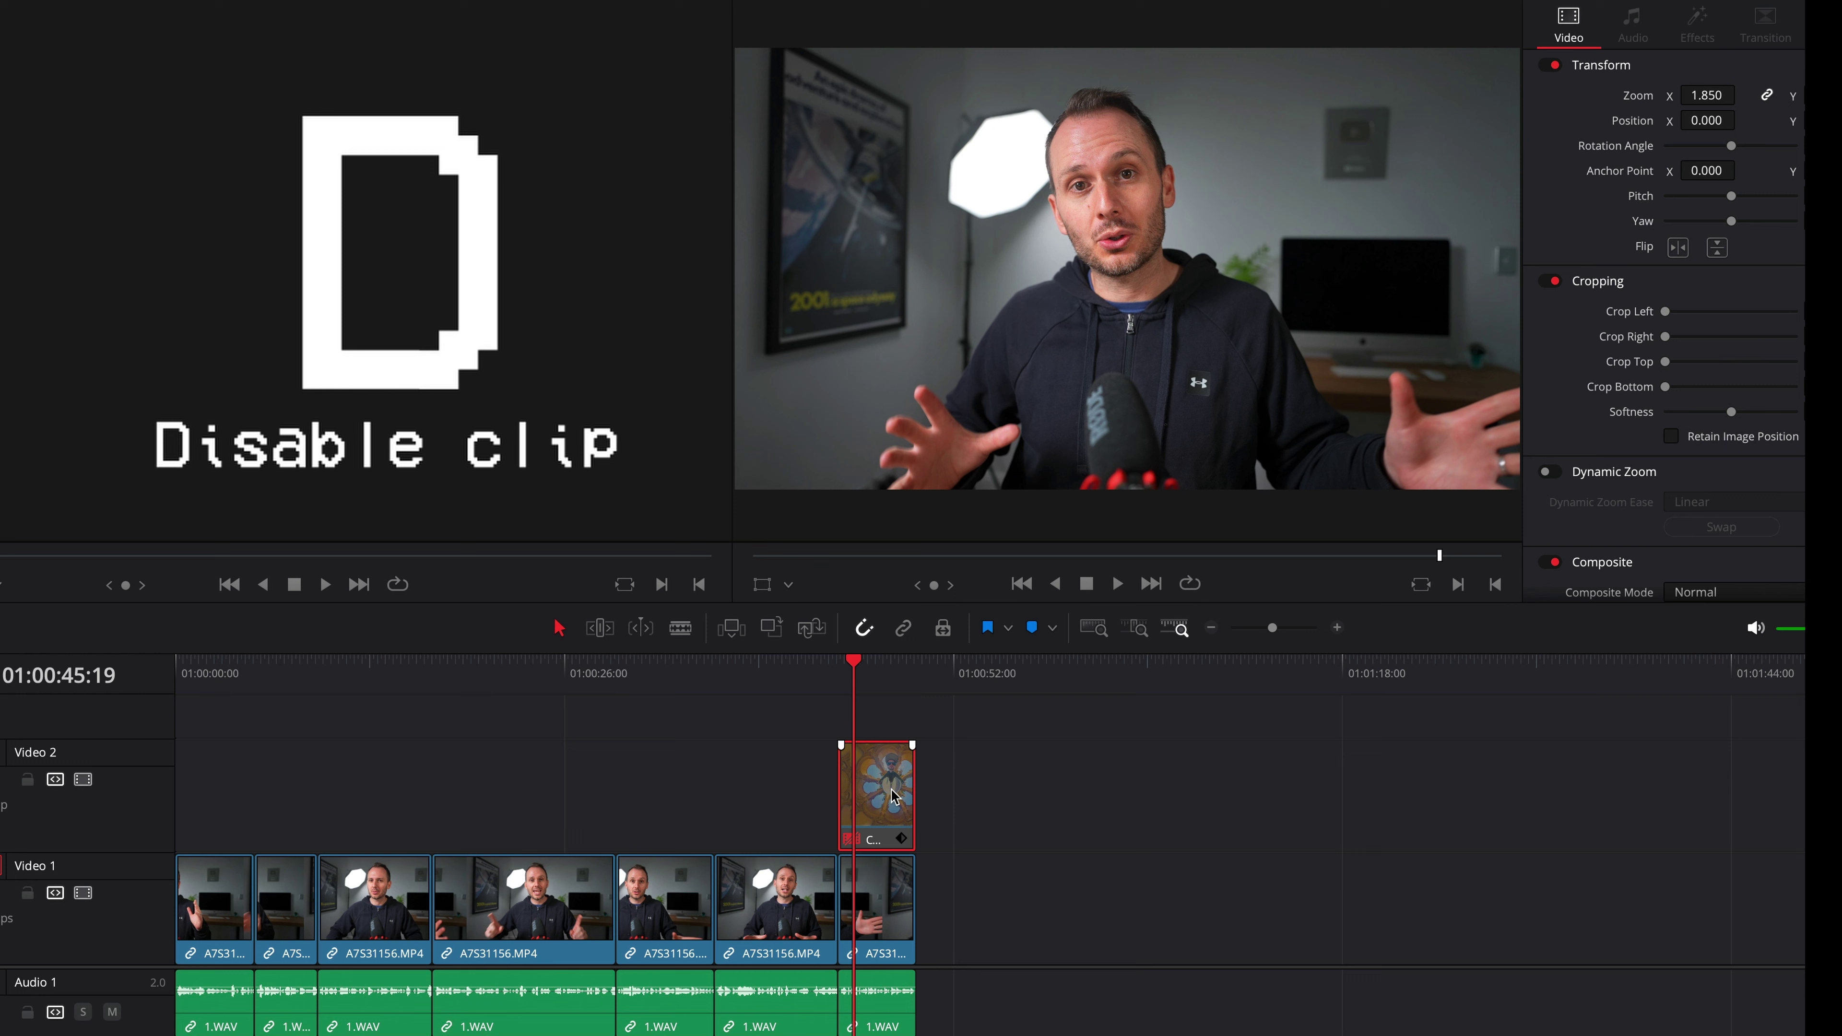
key(d)
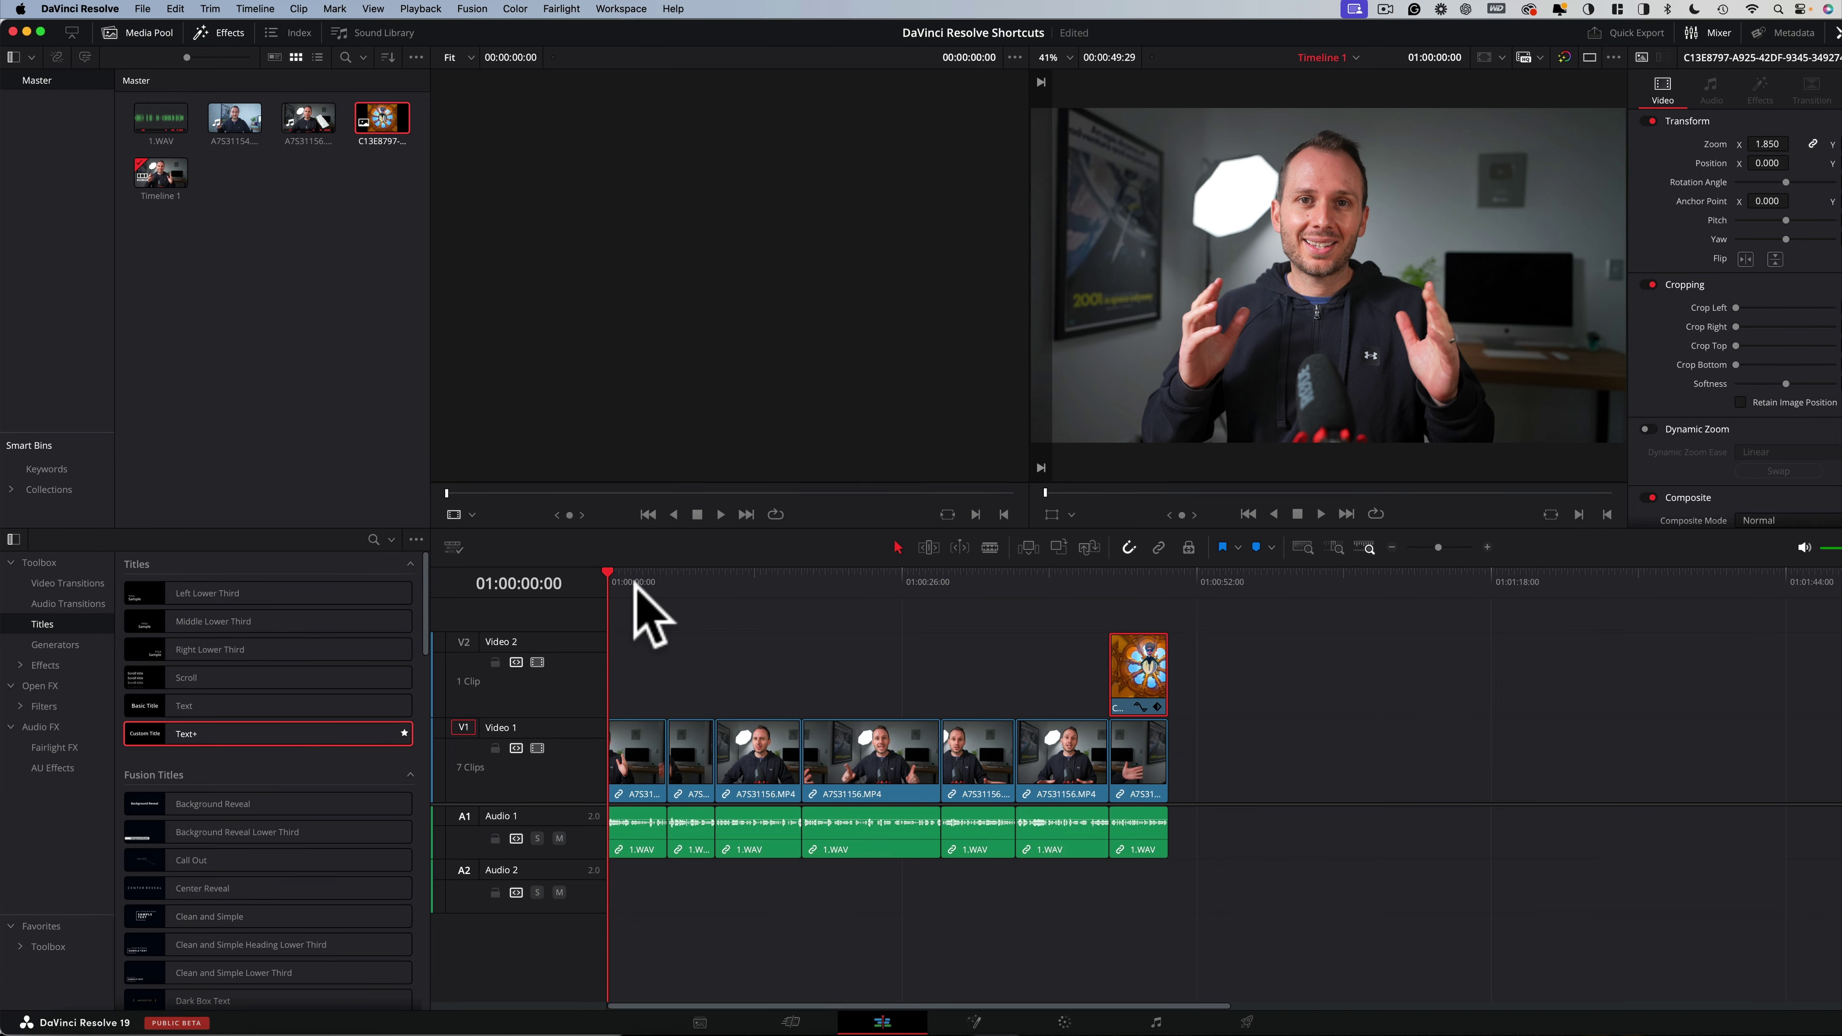
- Match-frame to load A7S31156.MP4 in the source viewer and scrub to about 01:00:31:17
key(f)
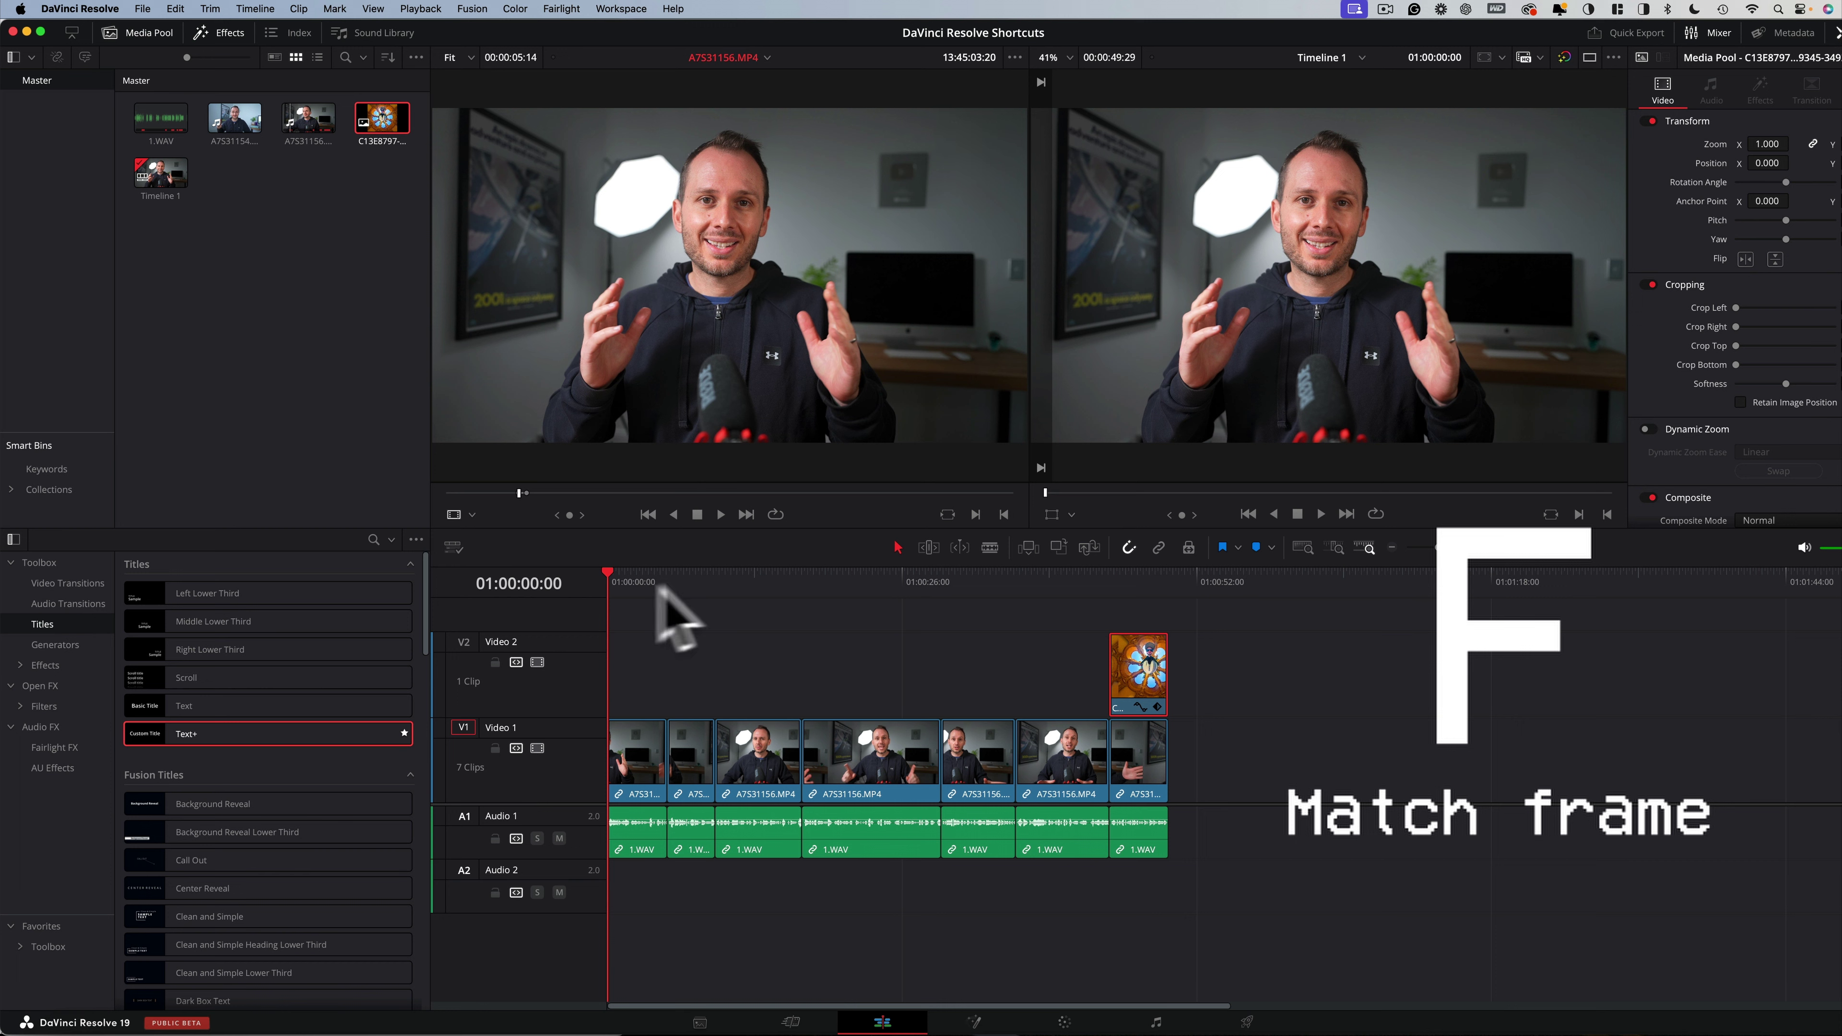
drag(636, 589, 1016, 573)
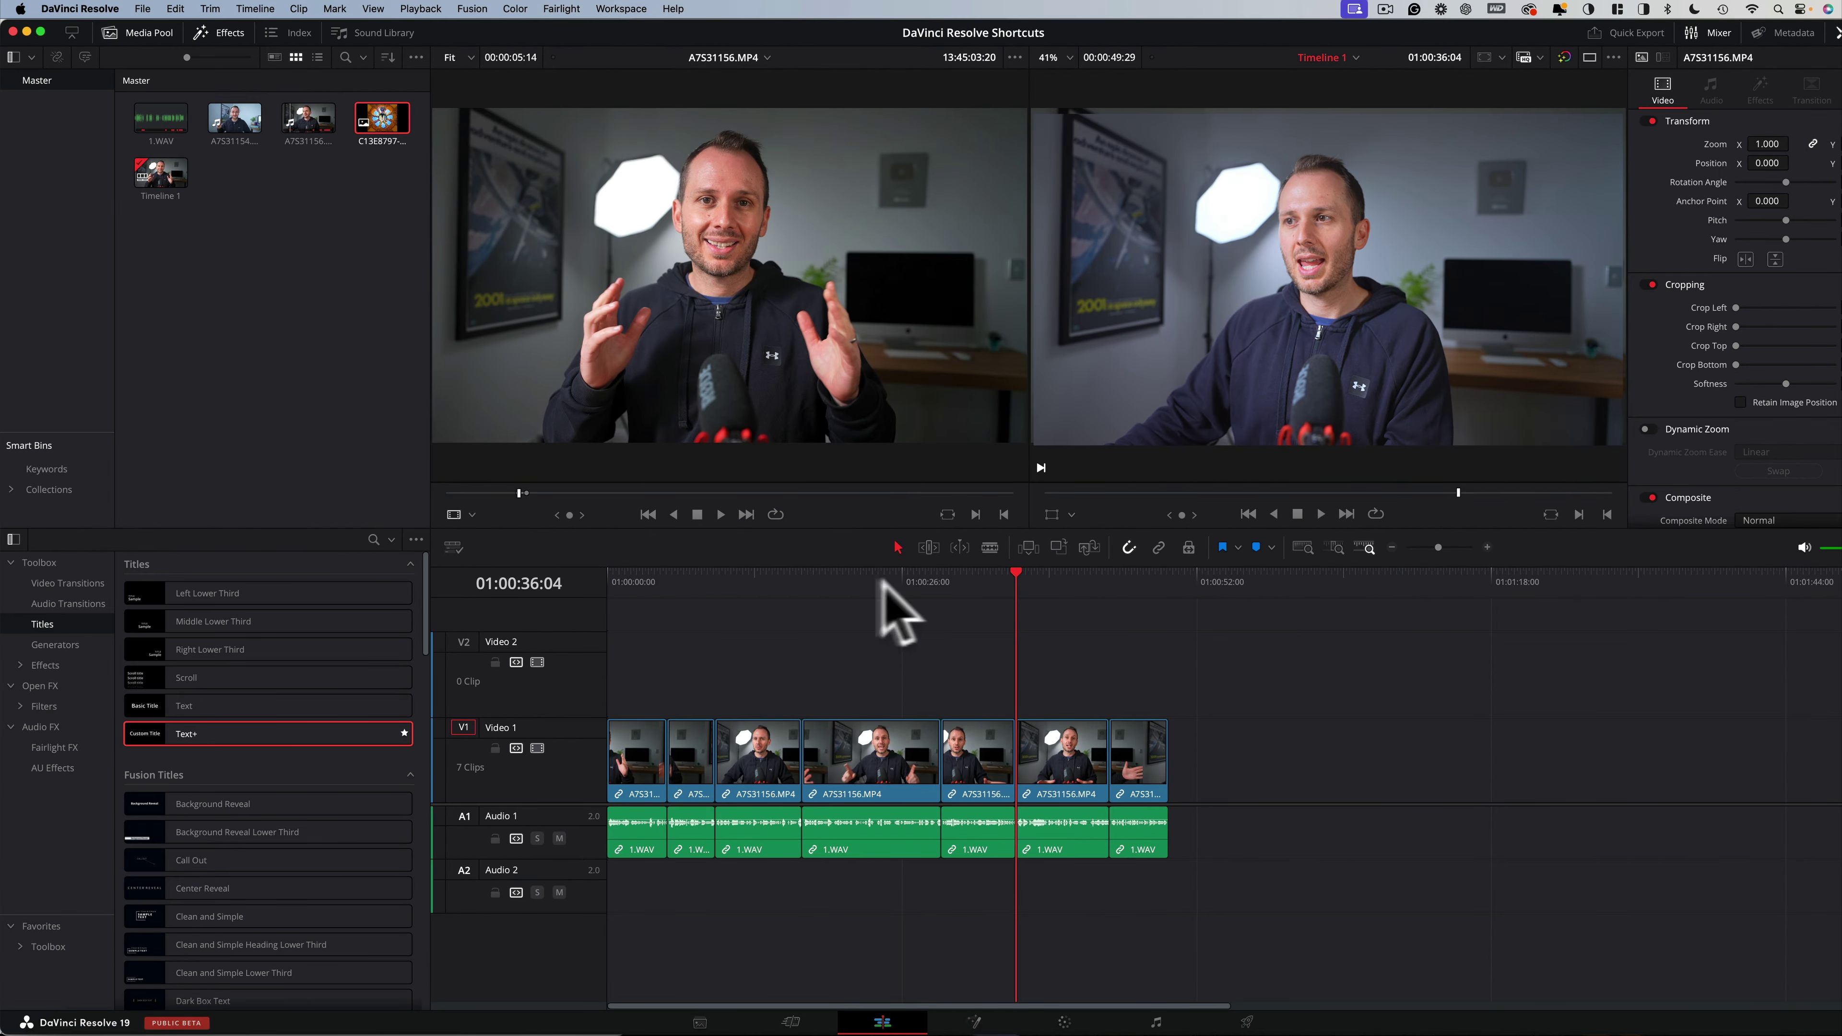
- Play the timeline from the start, then select all seven Video 1 interview clips
click(648, 600)
key(space)
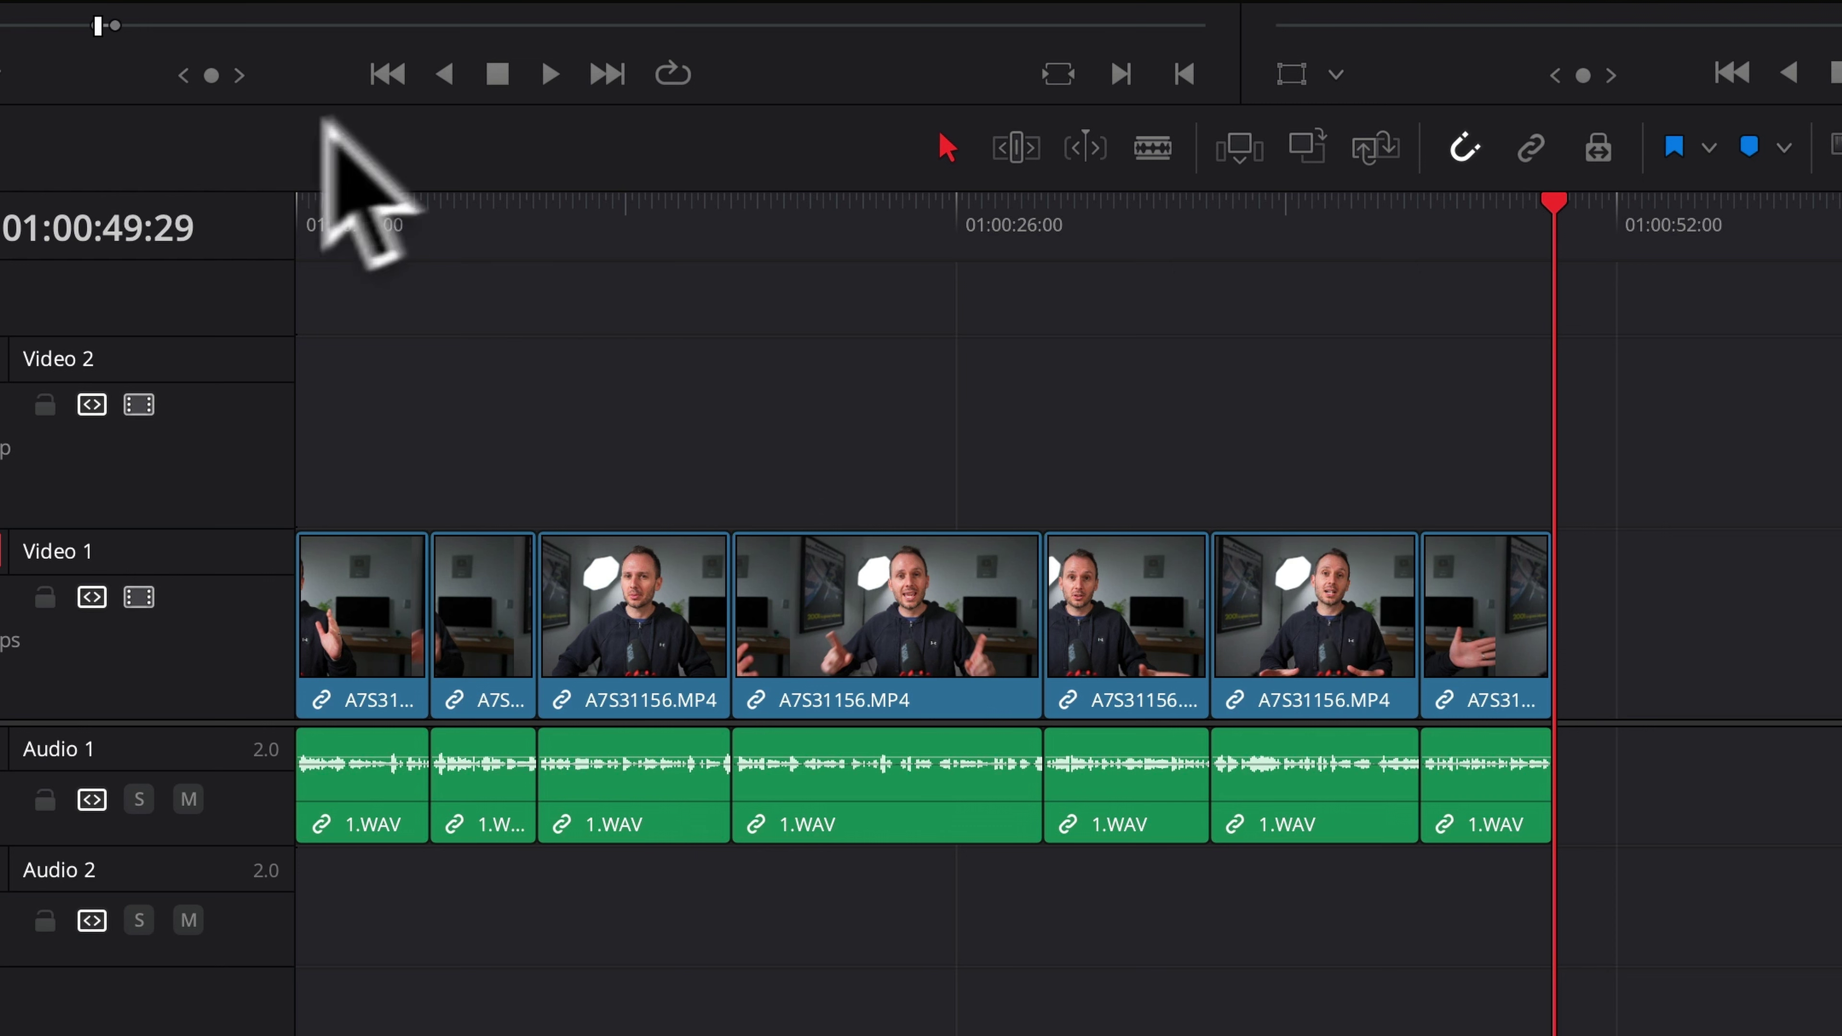
key(Home)
click(344, 606)
mouse_move(347, 652)
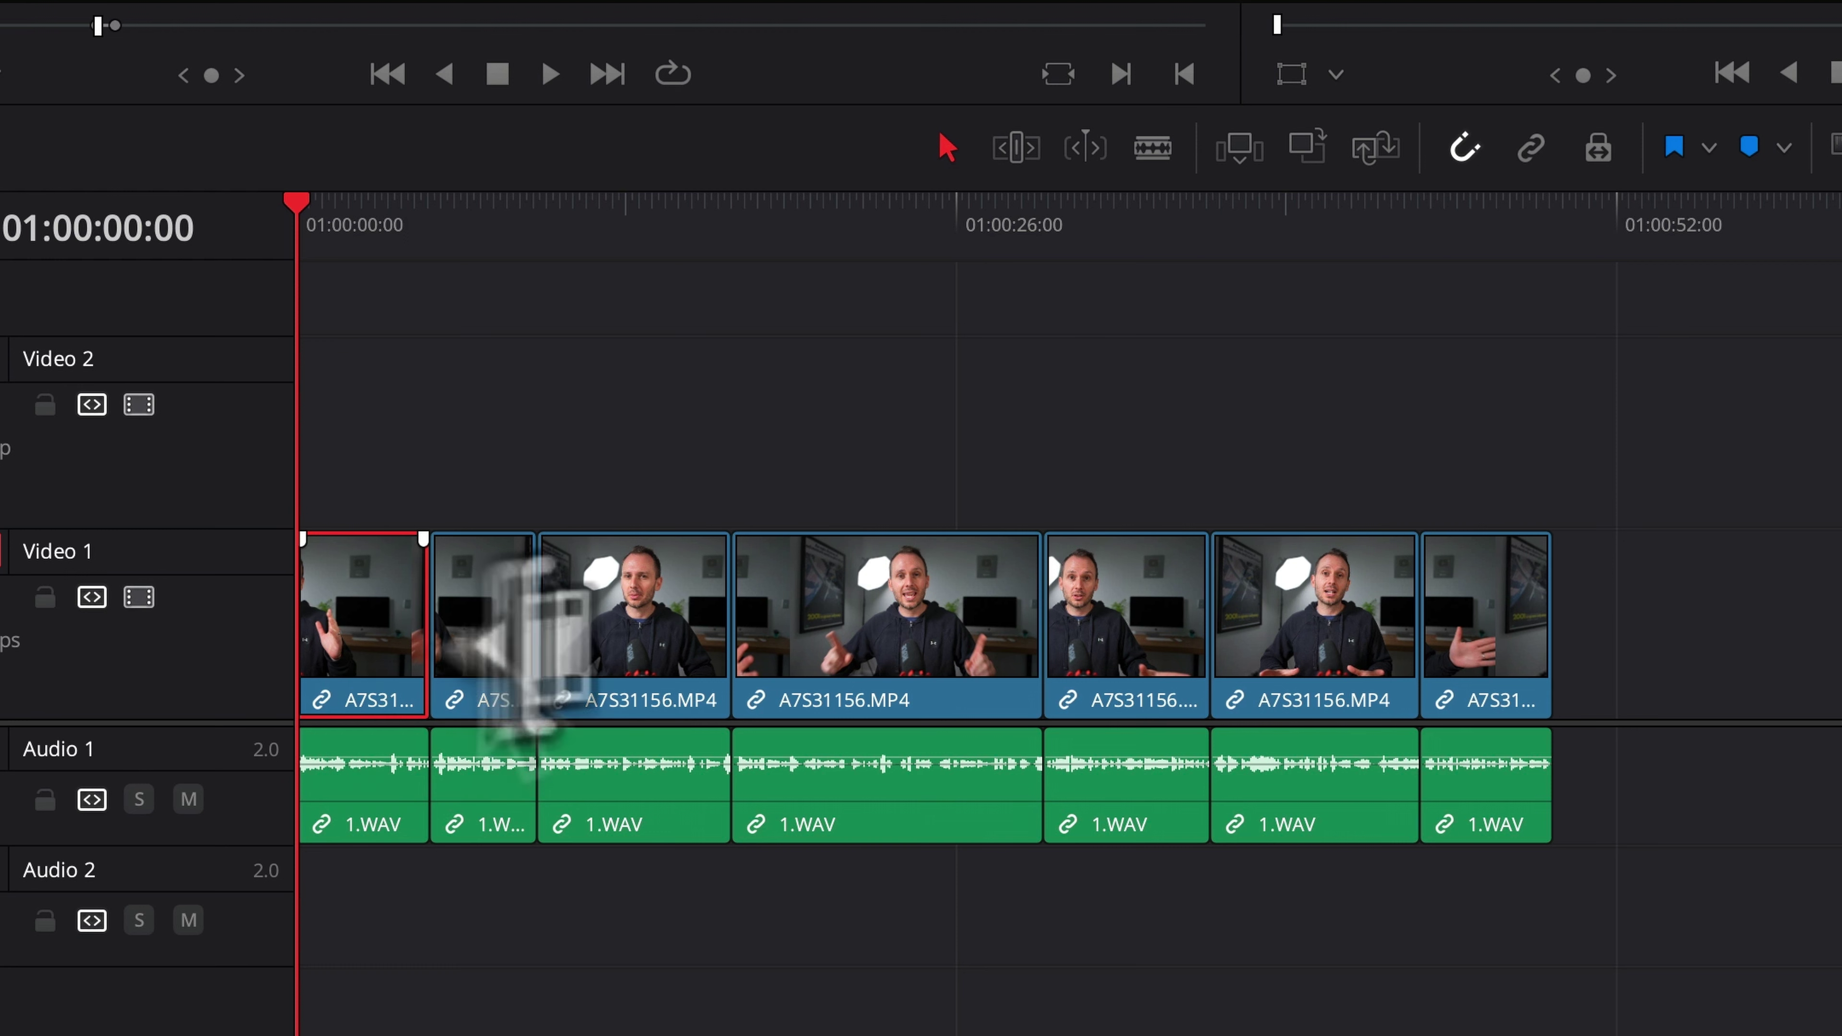
drag(1542, 433, 14, 685)
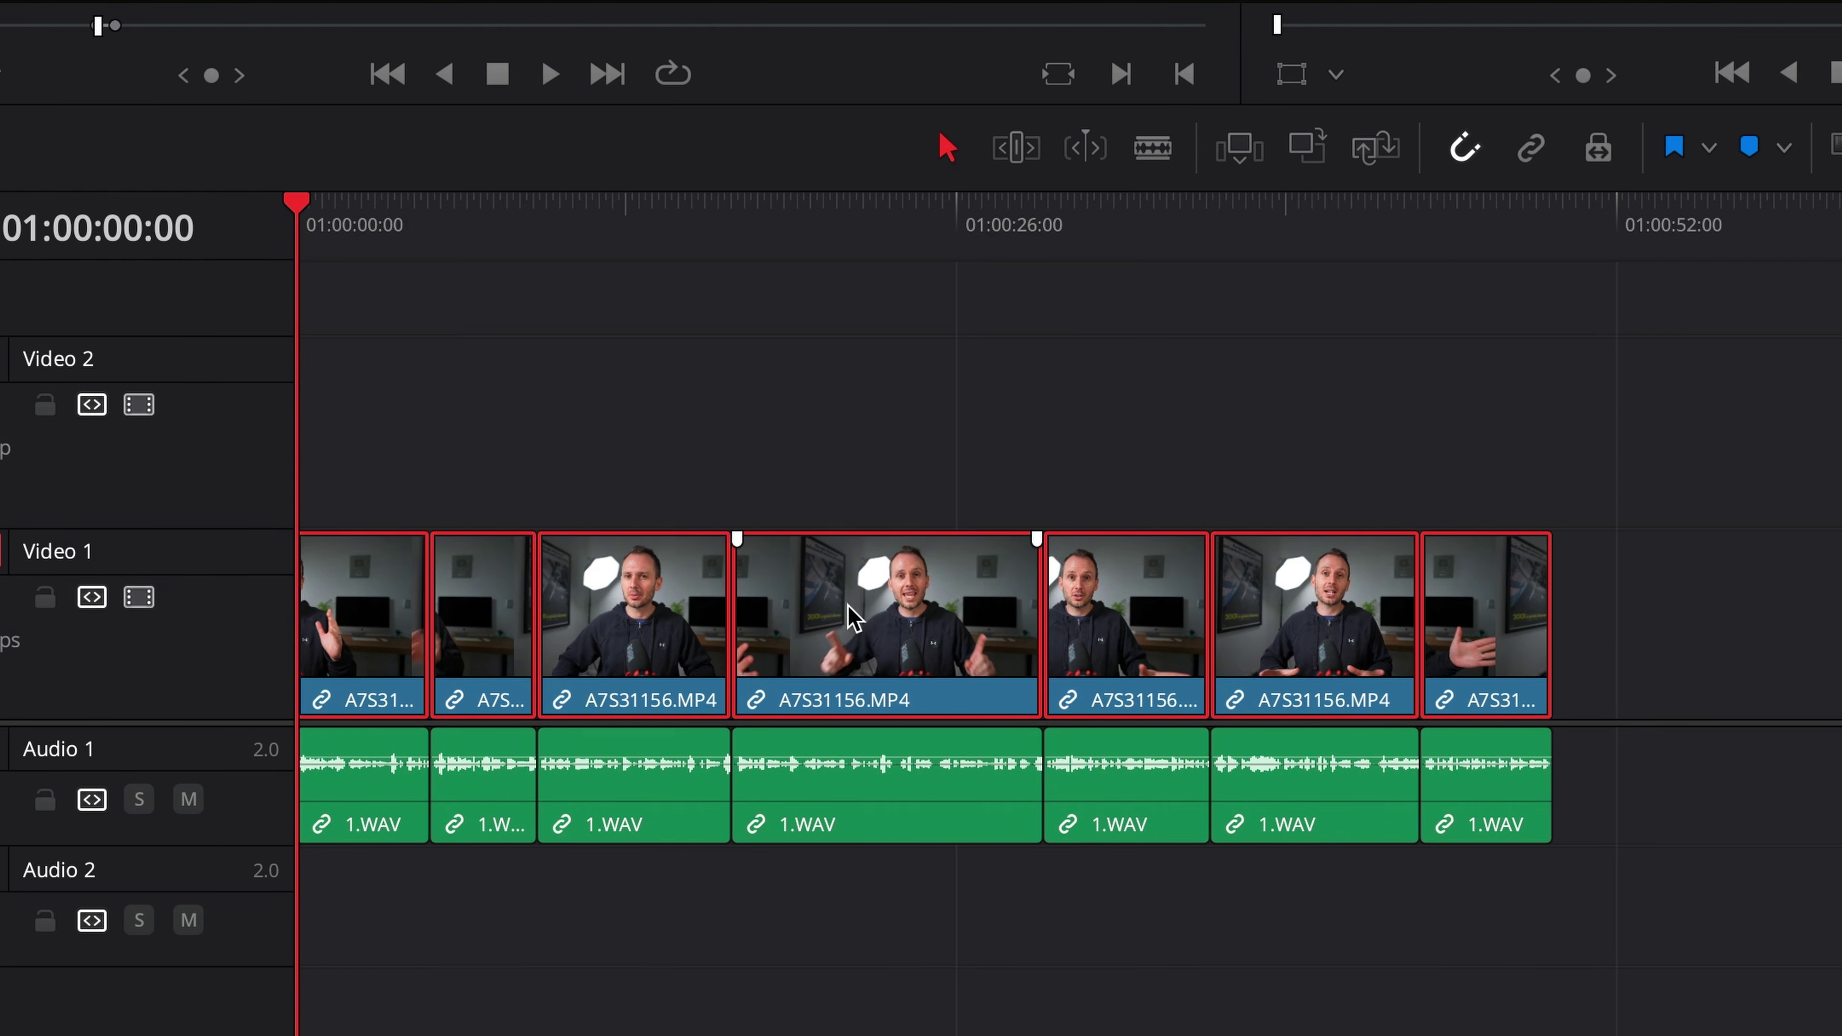
- Combine them into Compound Clip 1 and animate a tight zoom onto the speaker by its end
key(c)
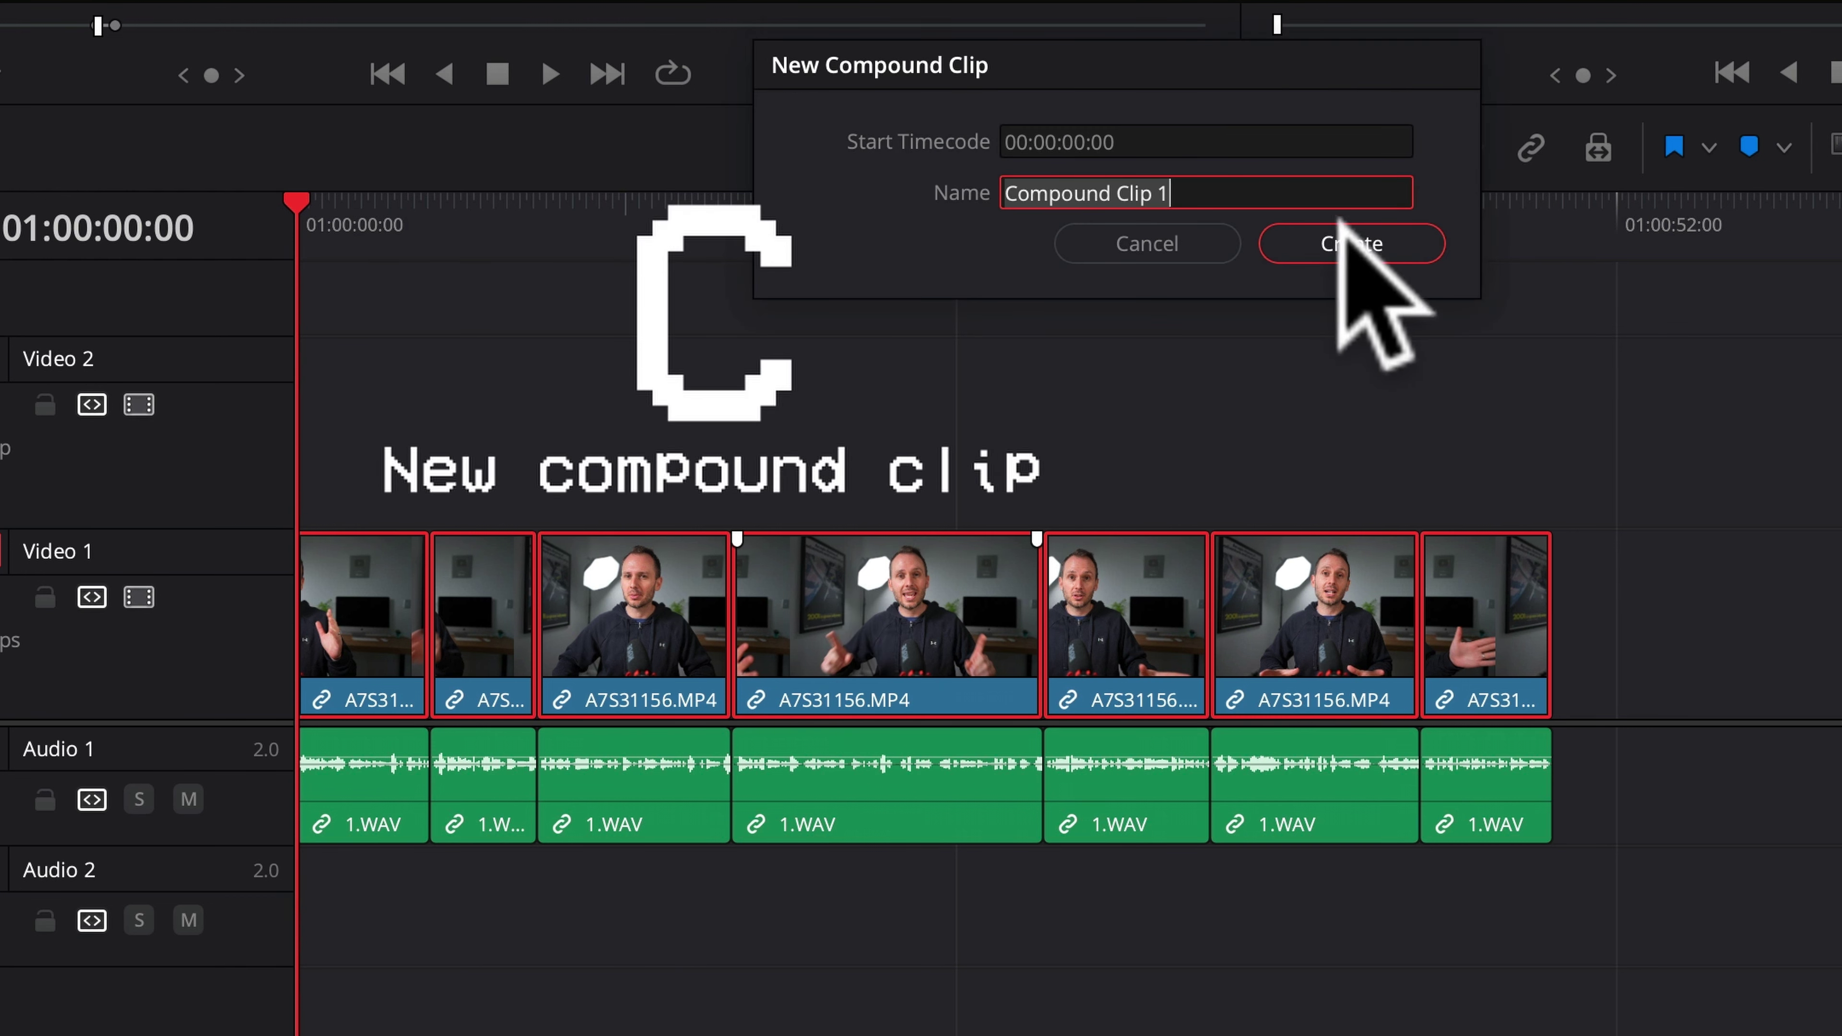
click(1372, 232)
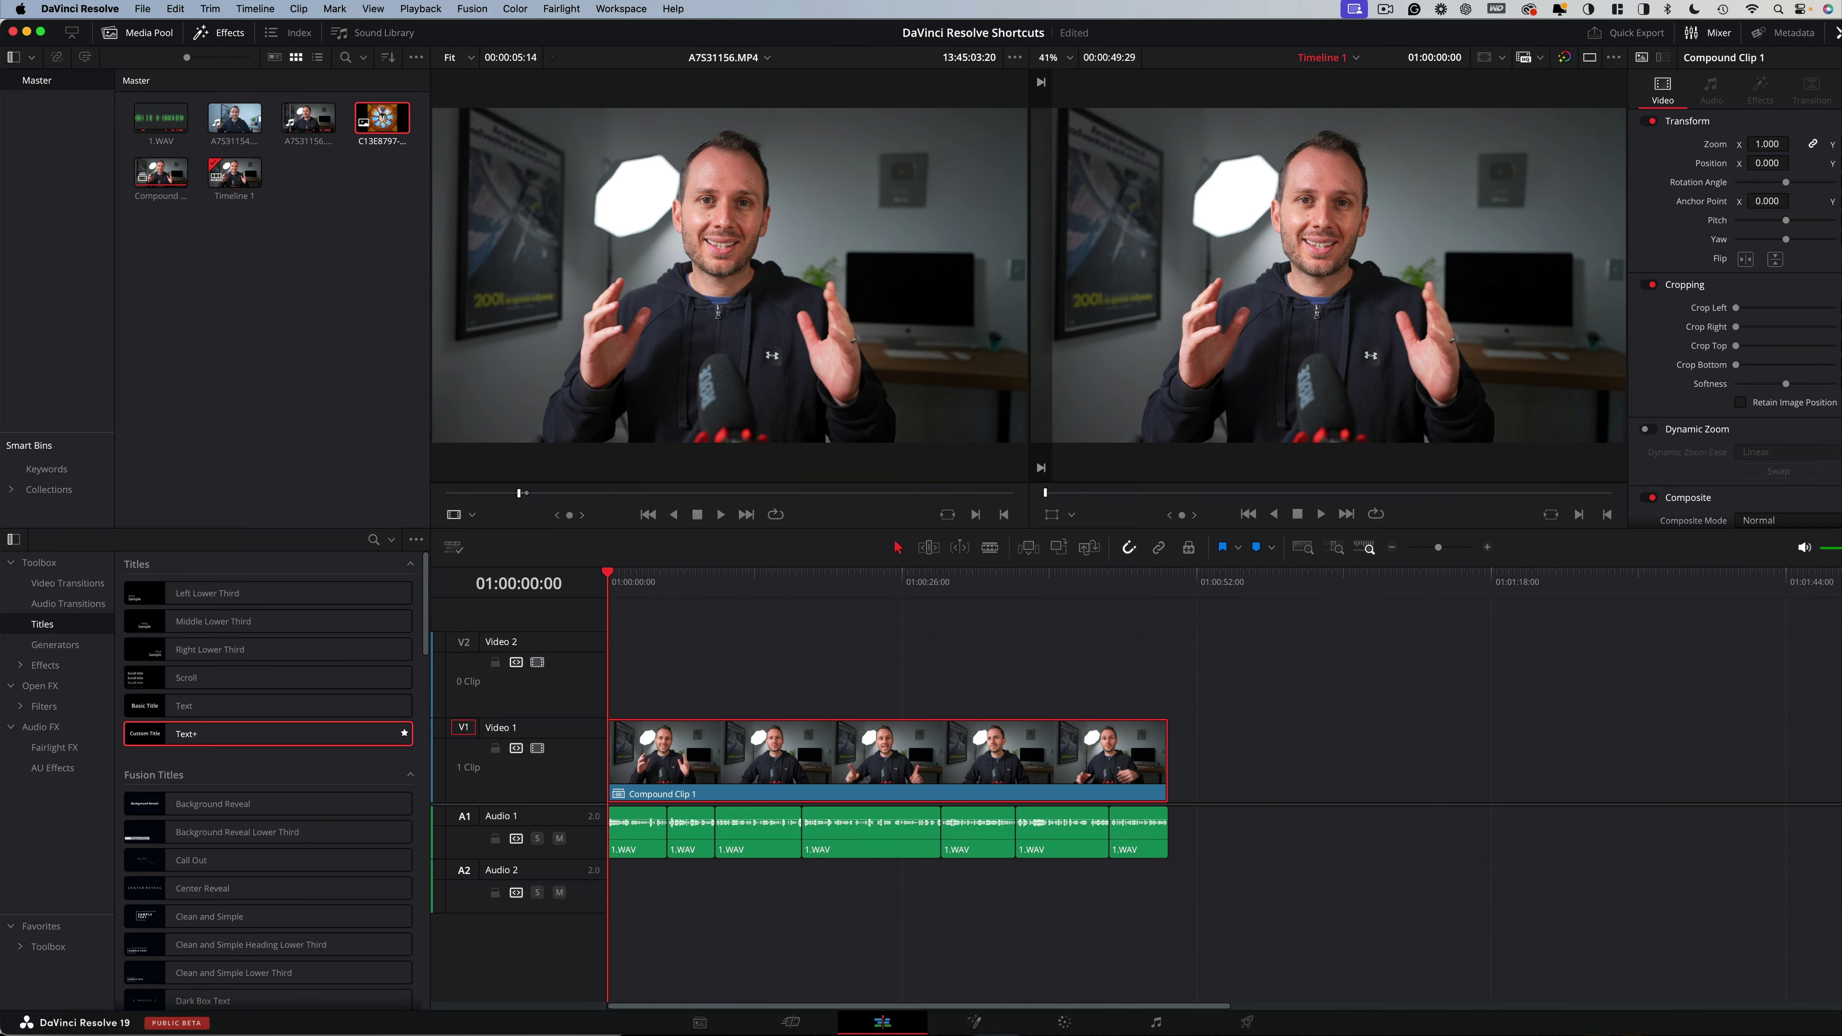
drag(838, 579, 1169, 579)
drag(1767, 143, 1768, 144)
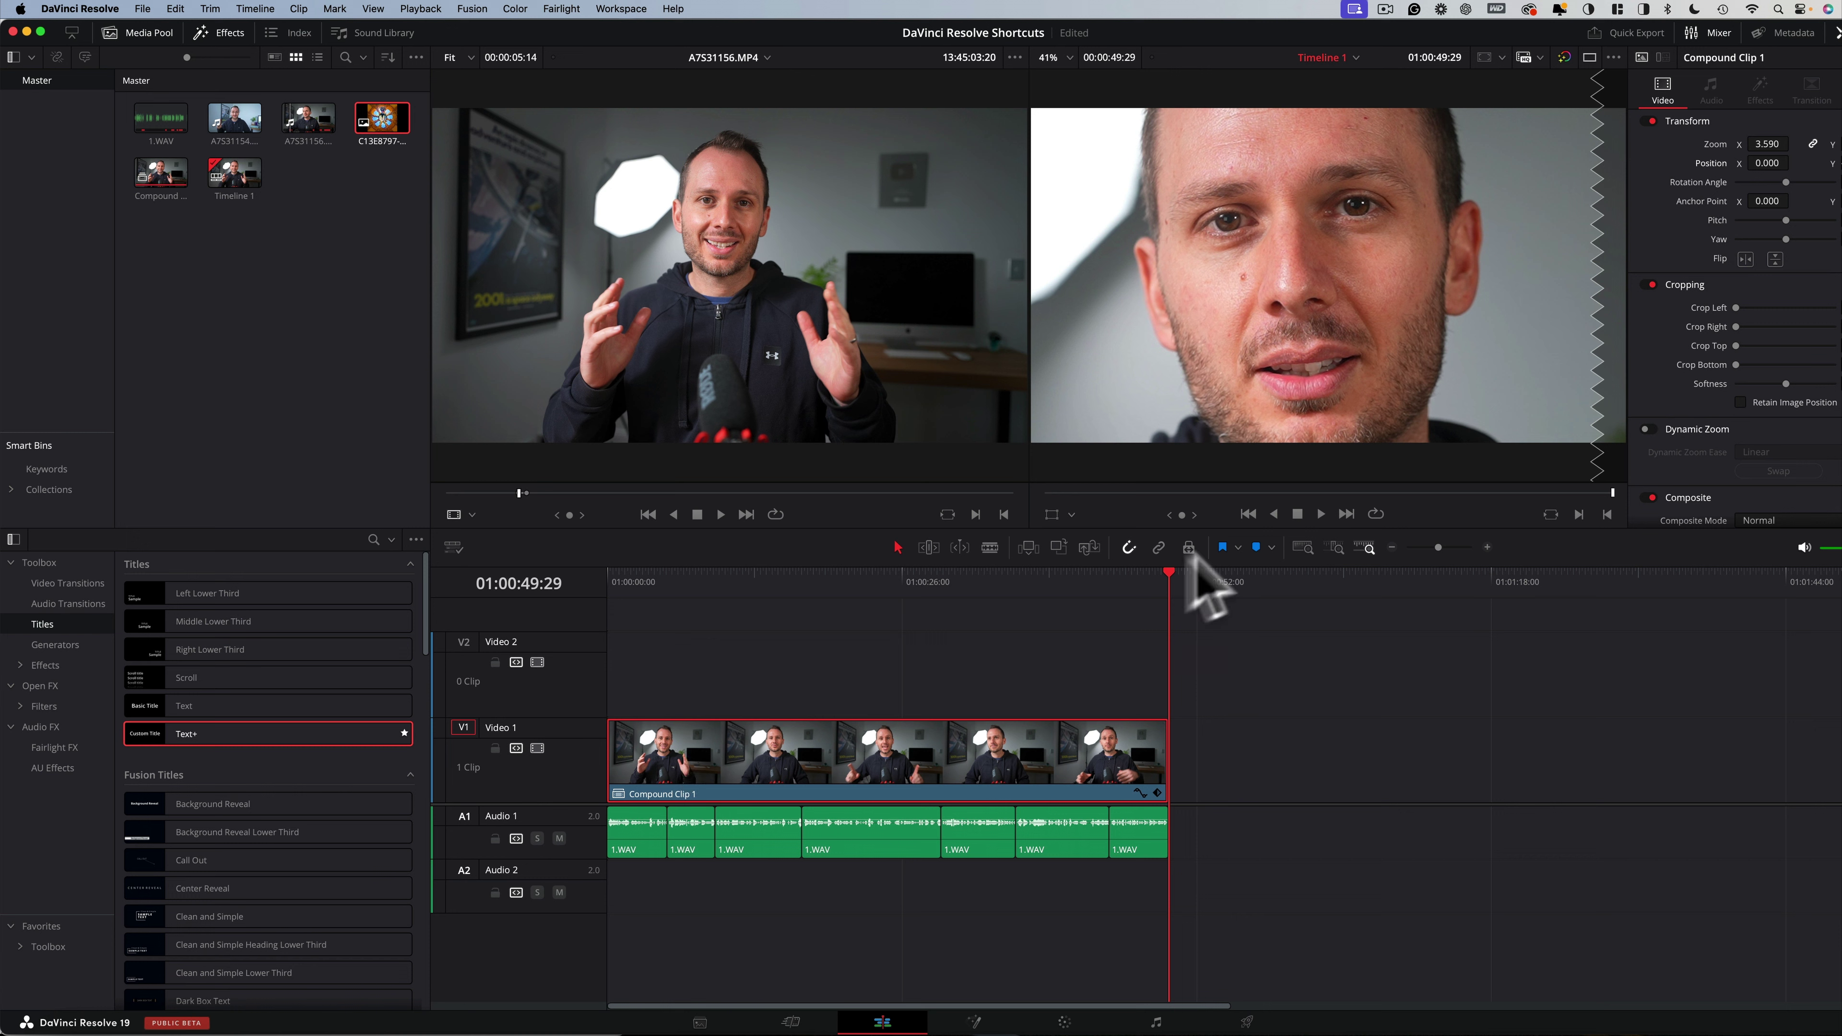
drag(600, 579, 1124, 578)
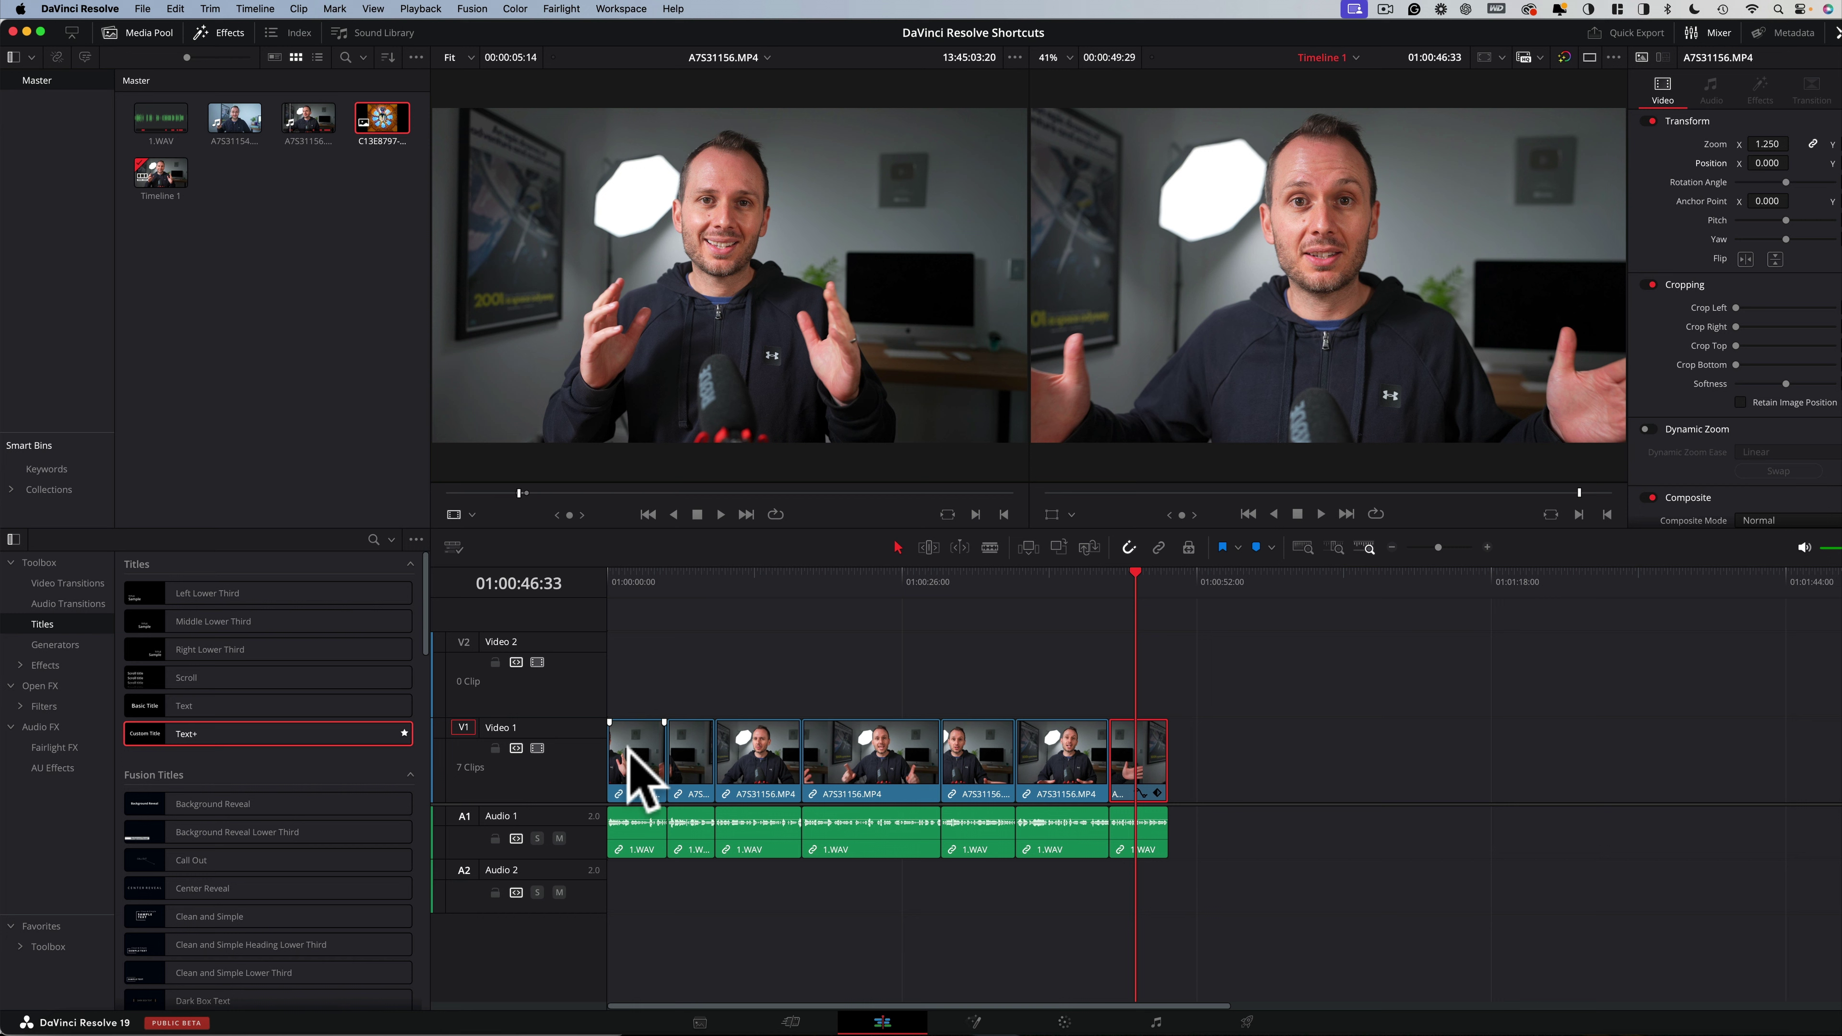
- Paste the 1.250 zoom attributes onto the 01:00:32:28 clip, then add the source clip past the end
click(975, 752)
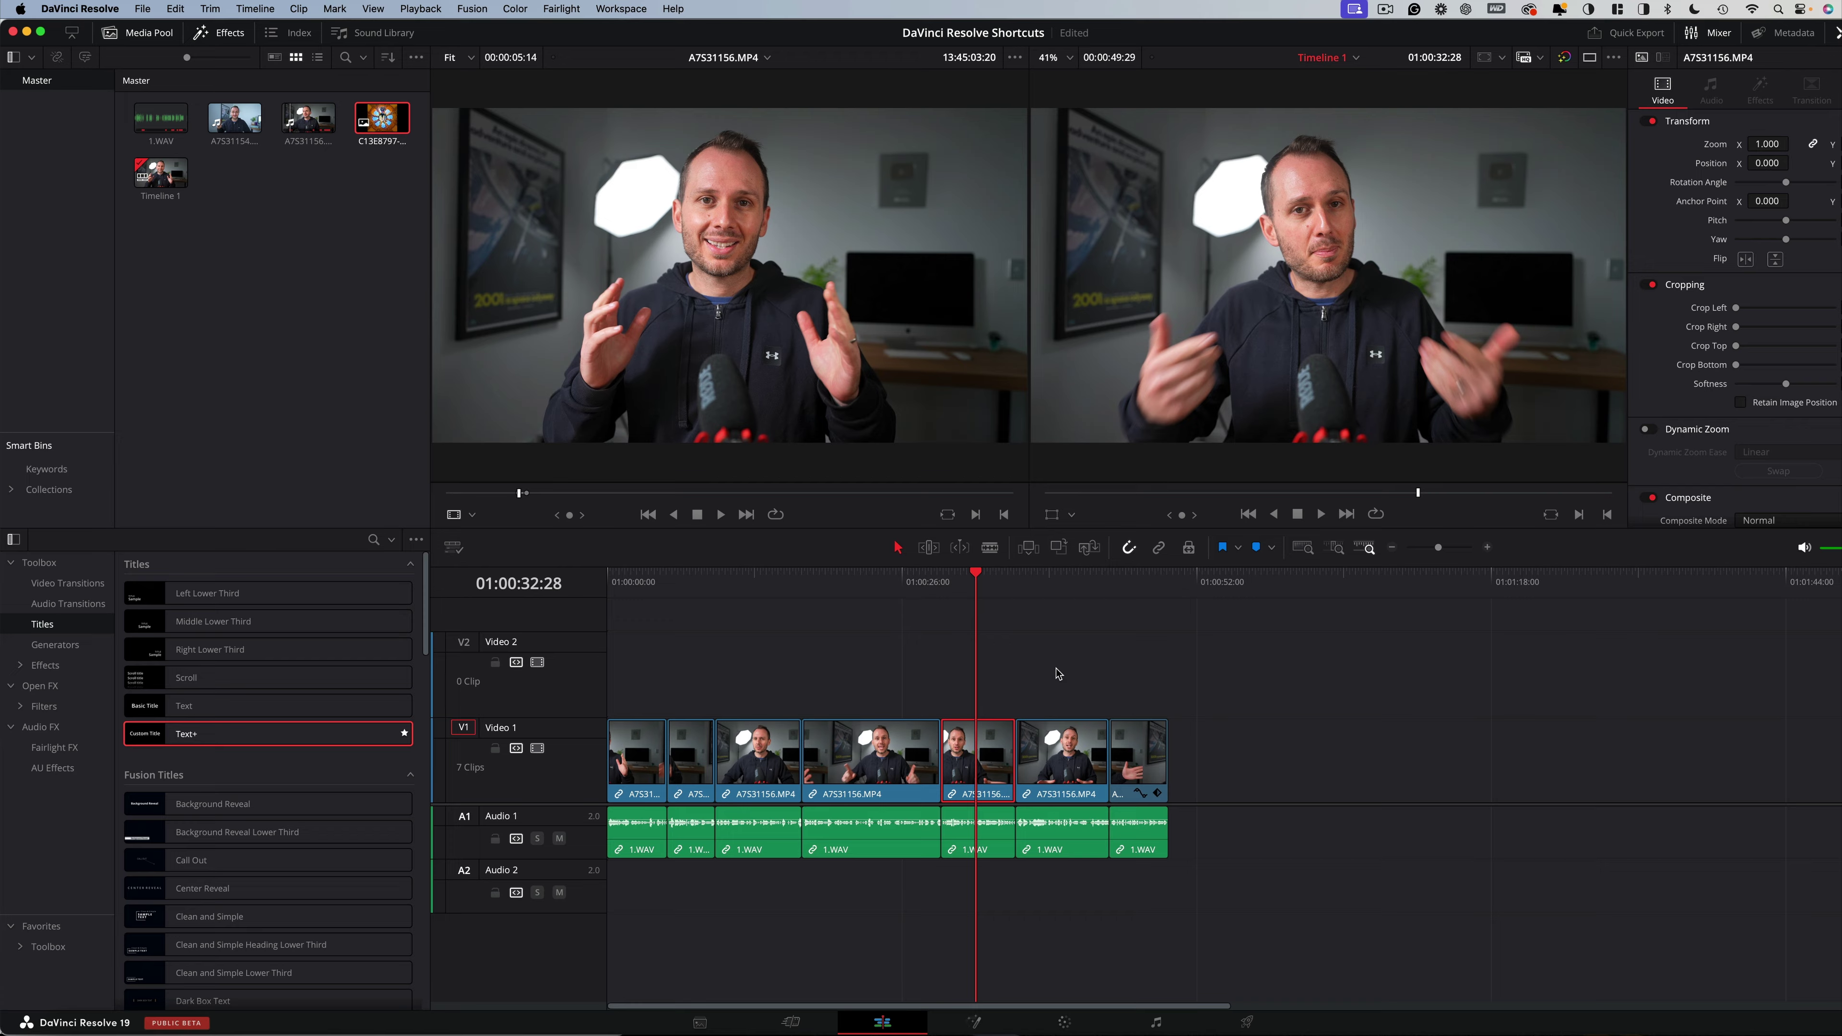
key(alt+v)
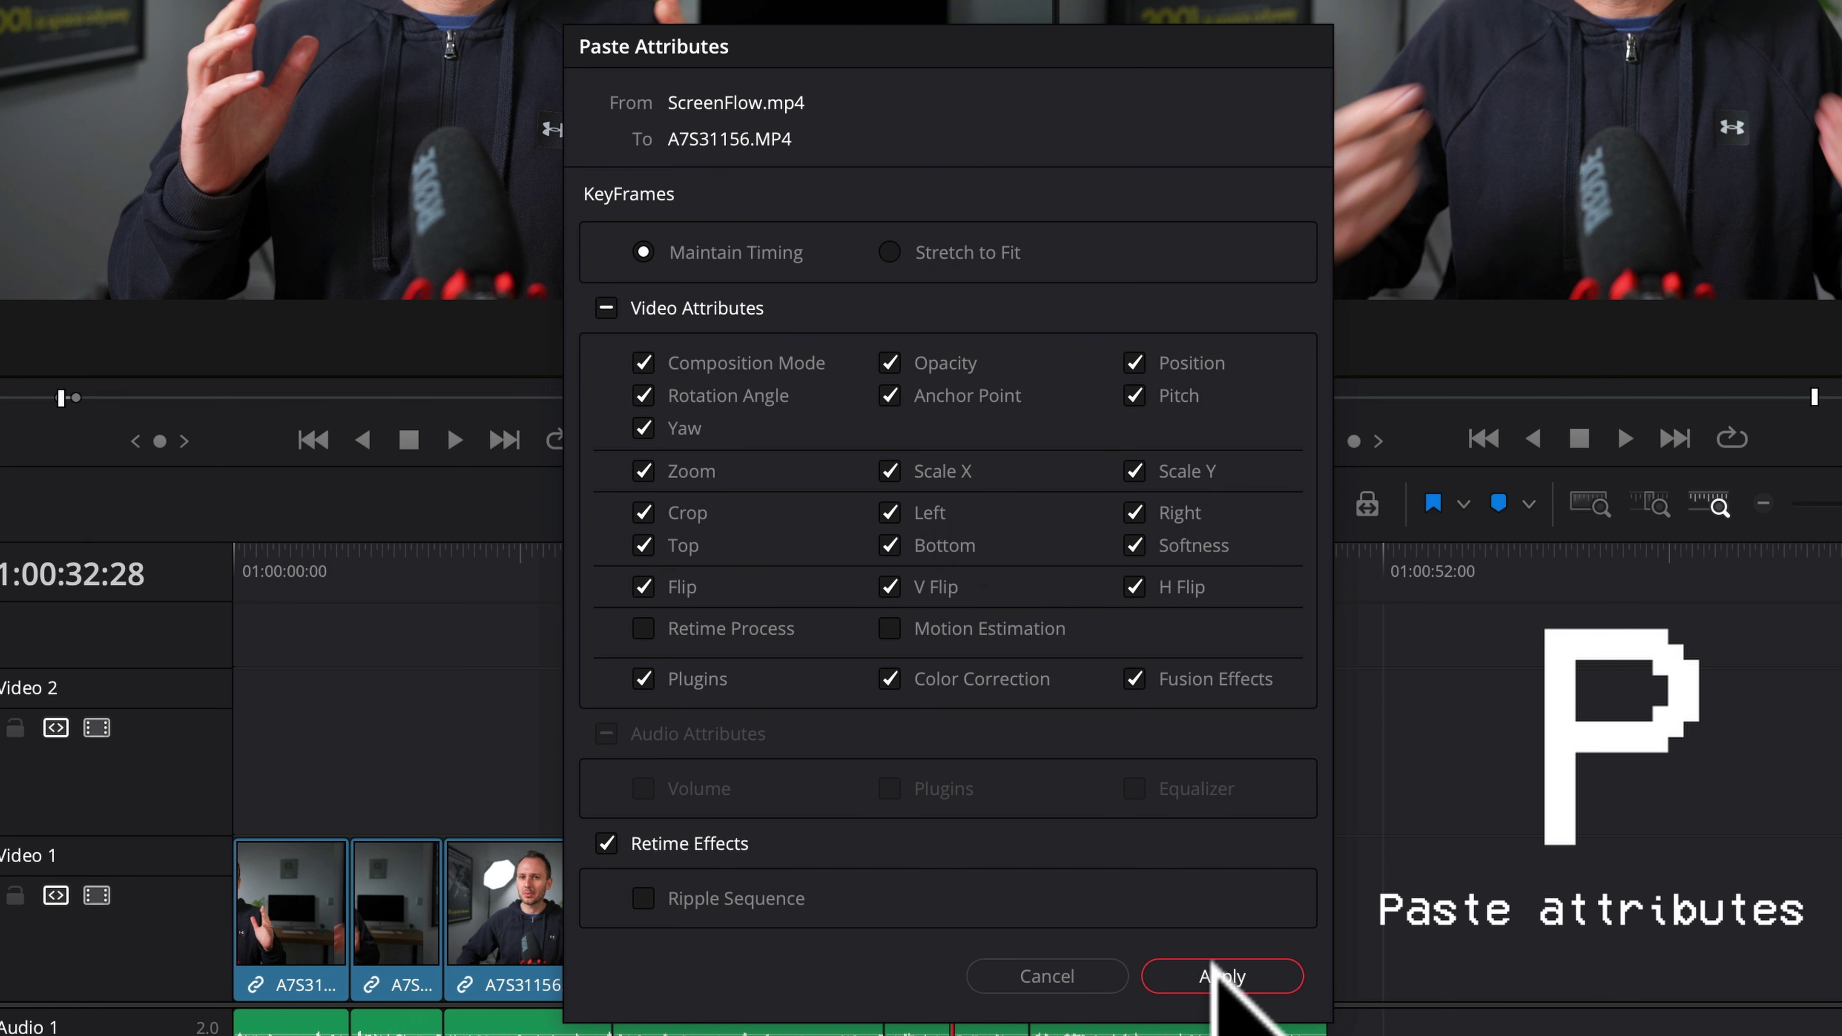
click(1219, 975)
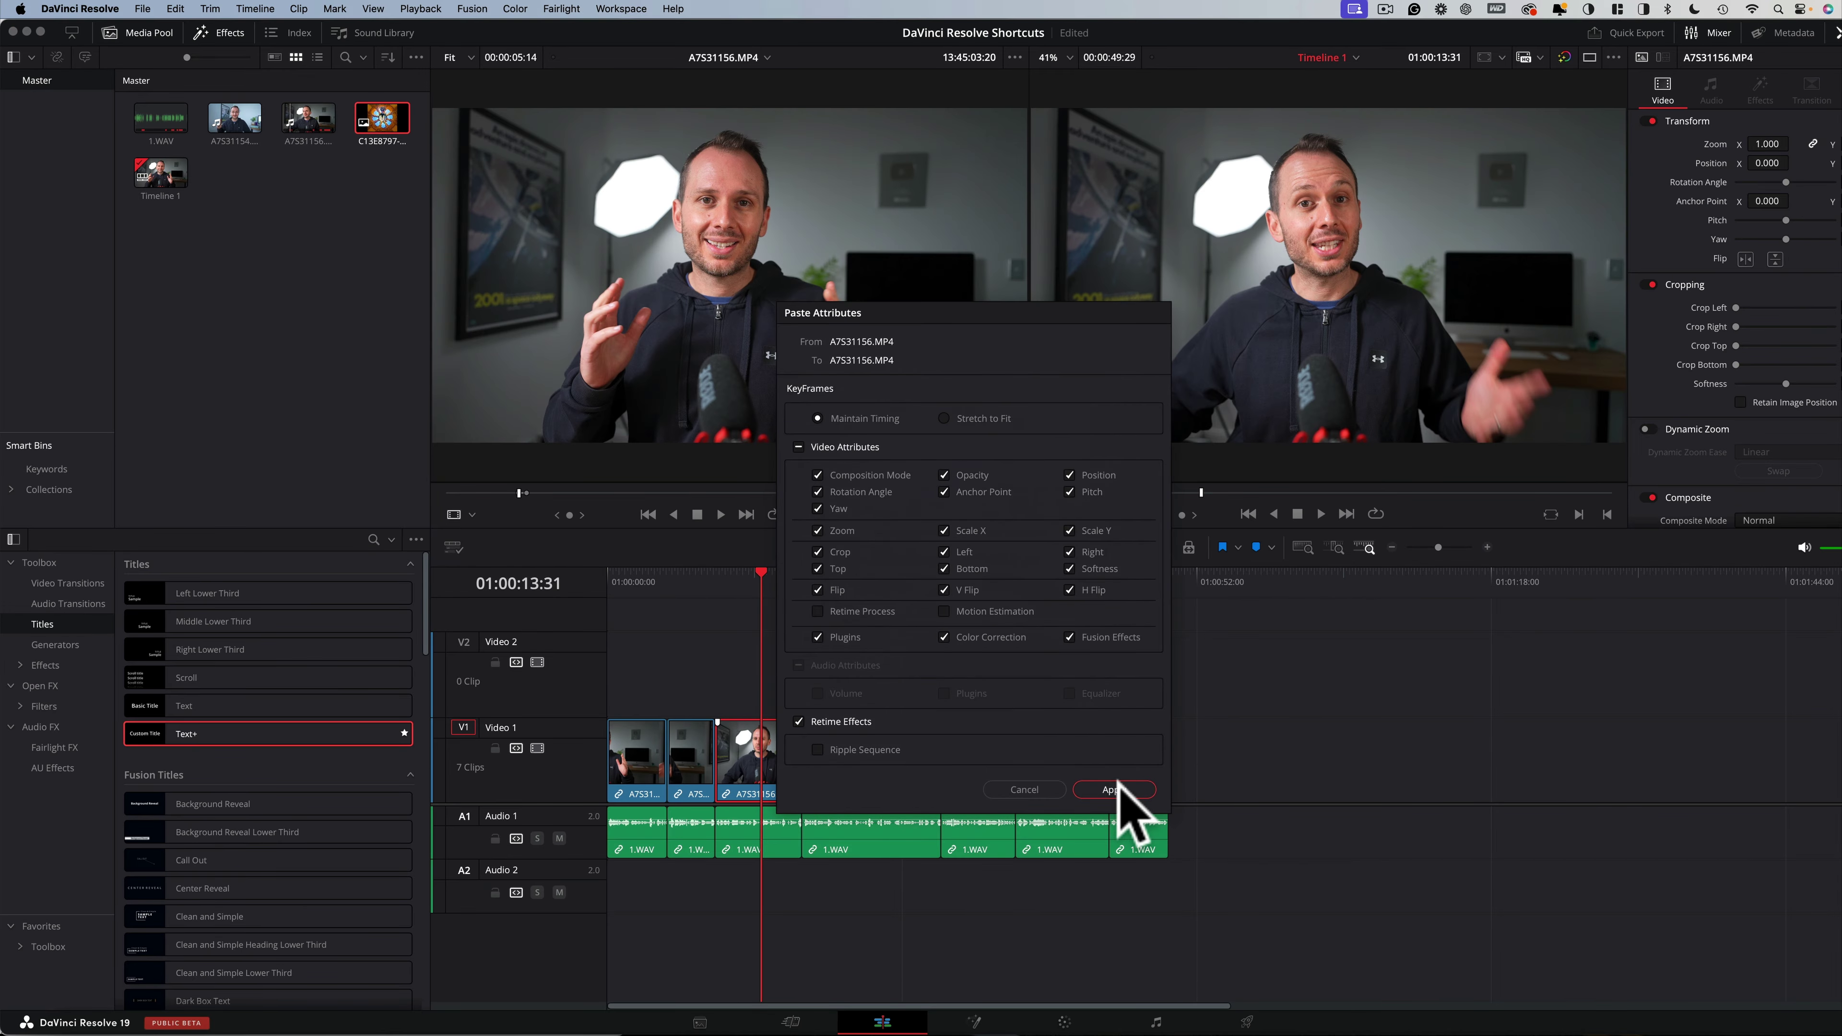
click(1117, 790)
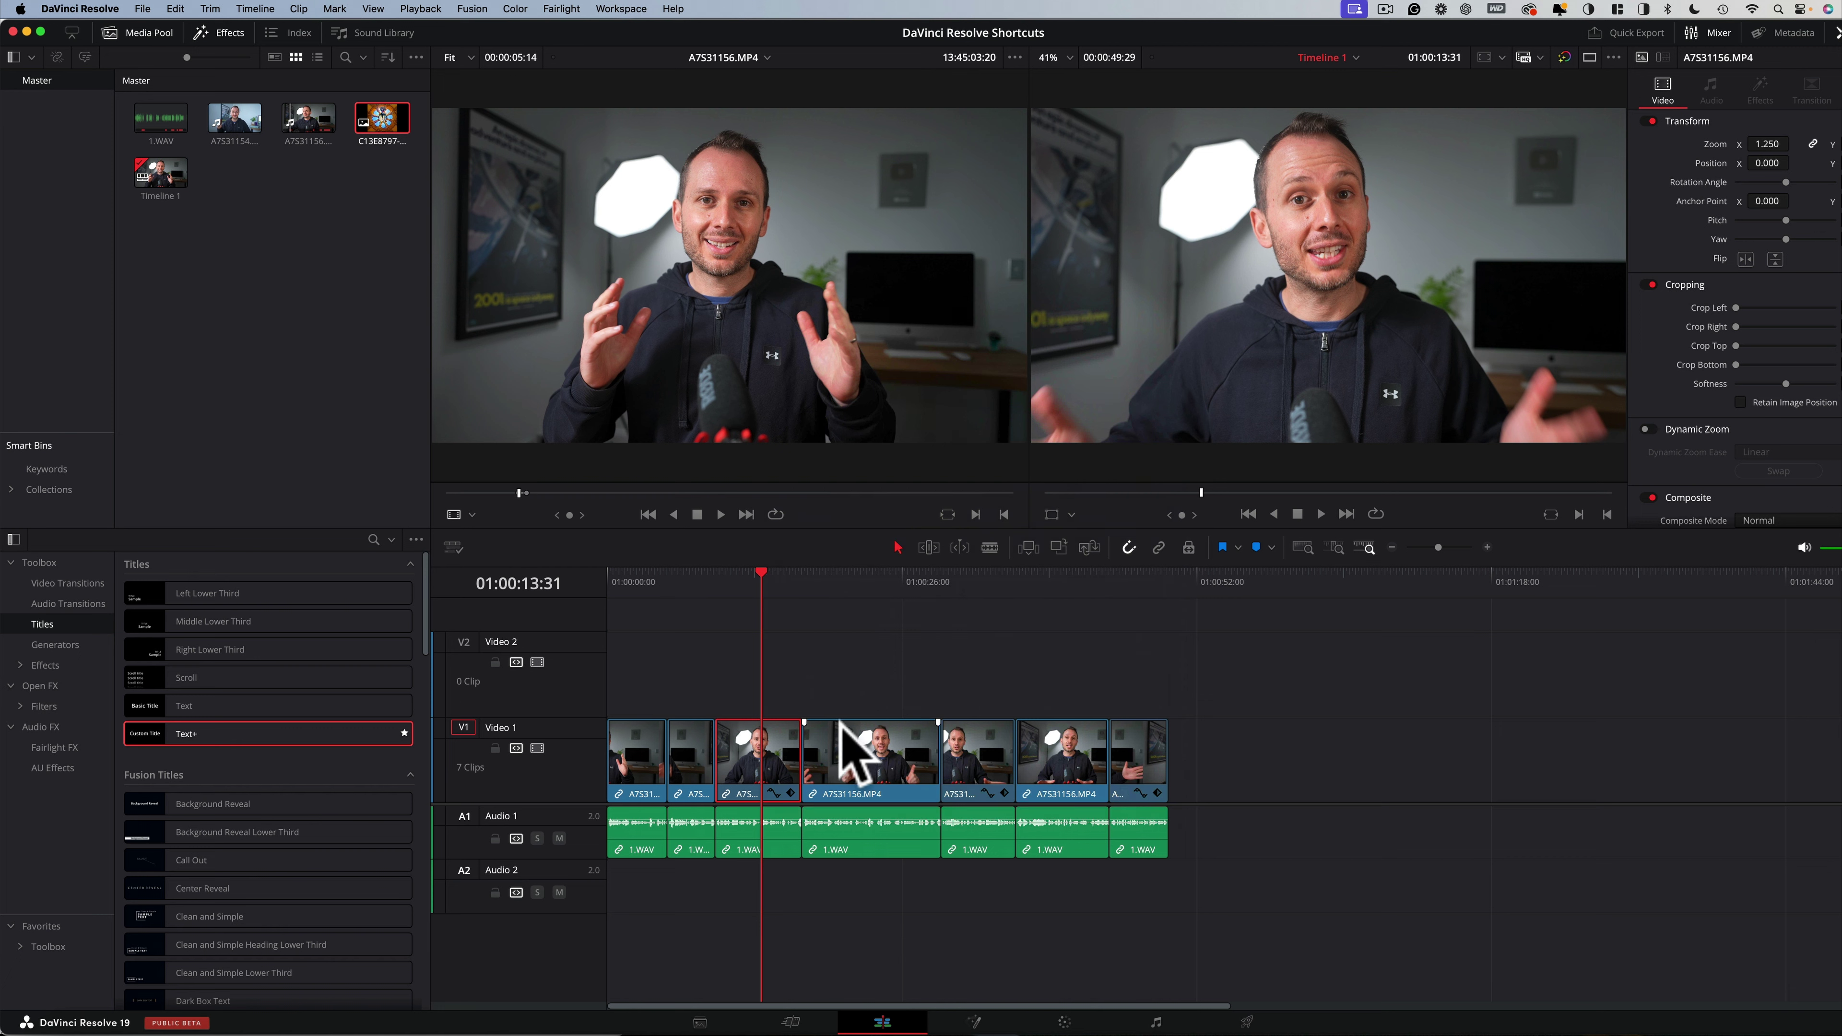
click(1279, 592)
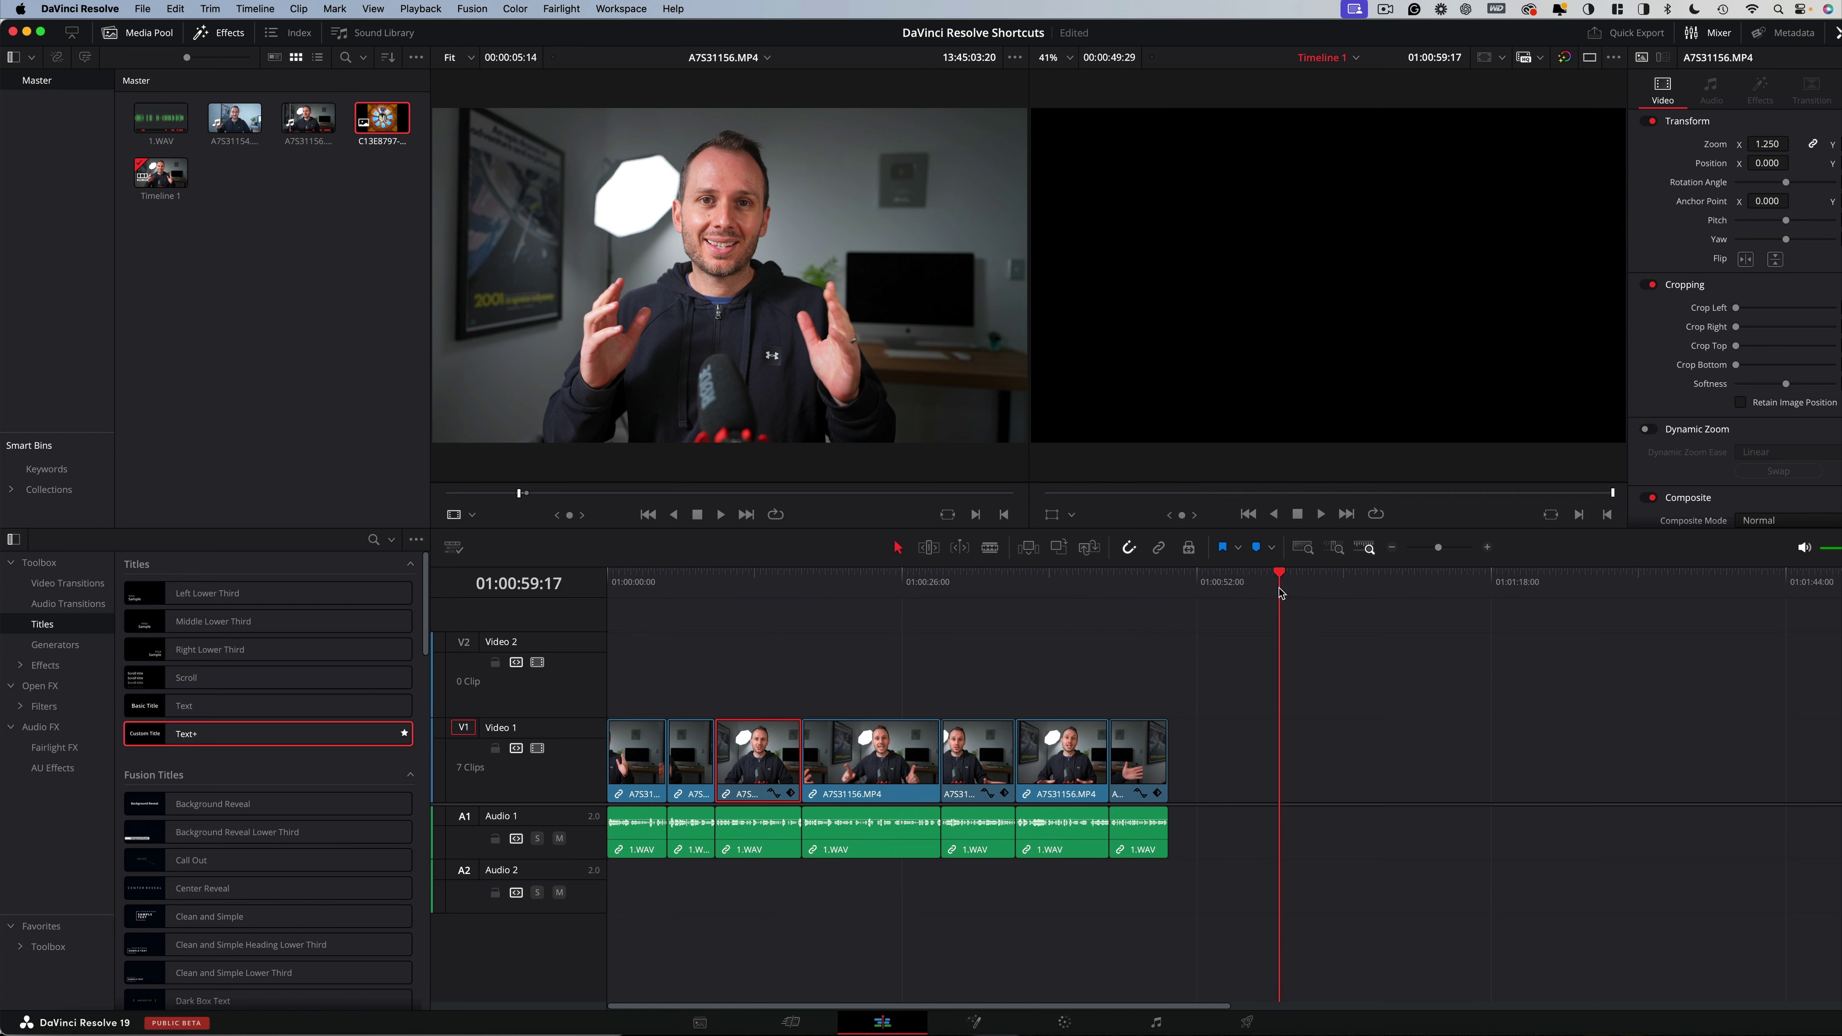
key(F9)
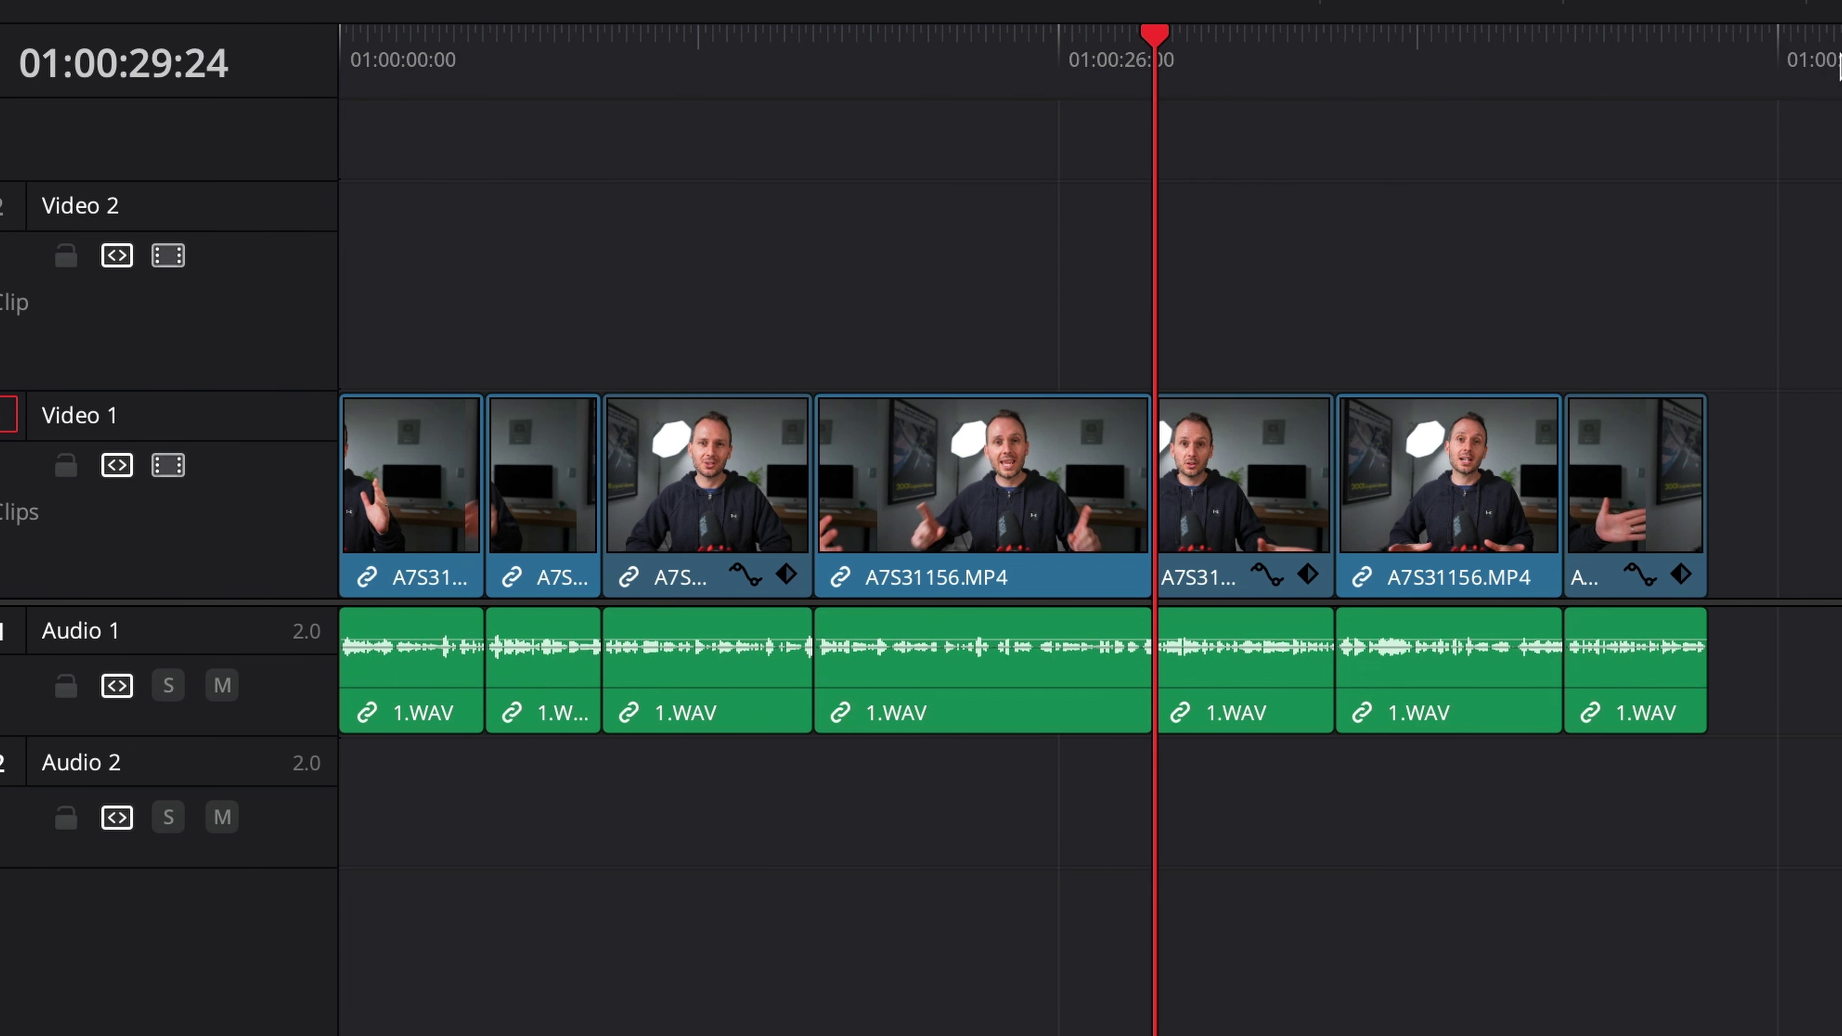
- Mark an In point at the timeline start and an Out point at 01:00:29:24
click(1193, 72)
key(j)
key(j)
key(j)
key(j)
key(j)
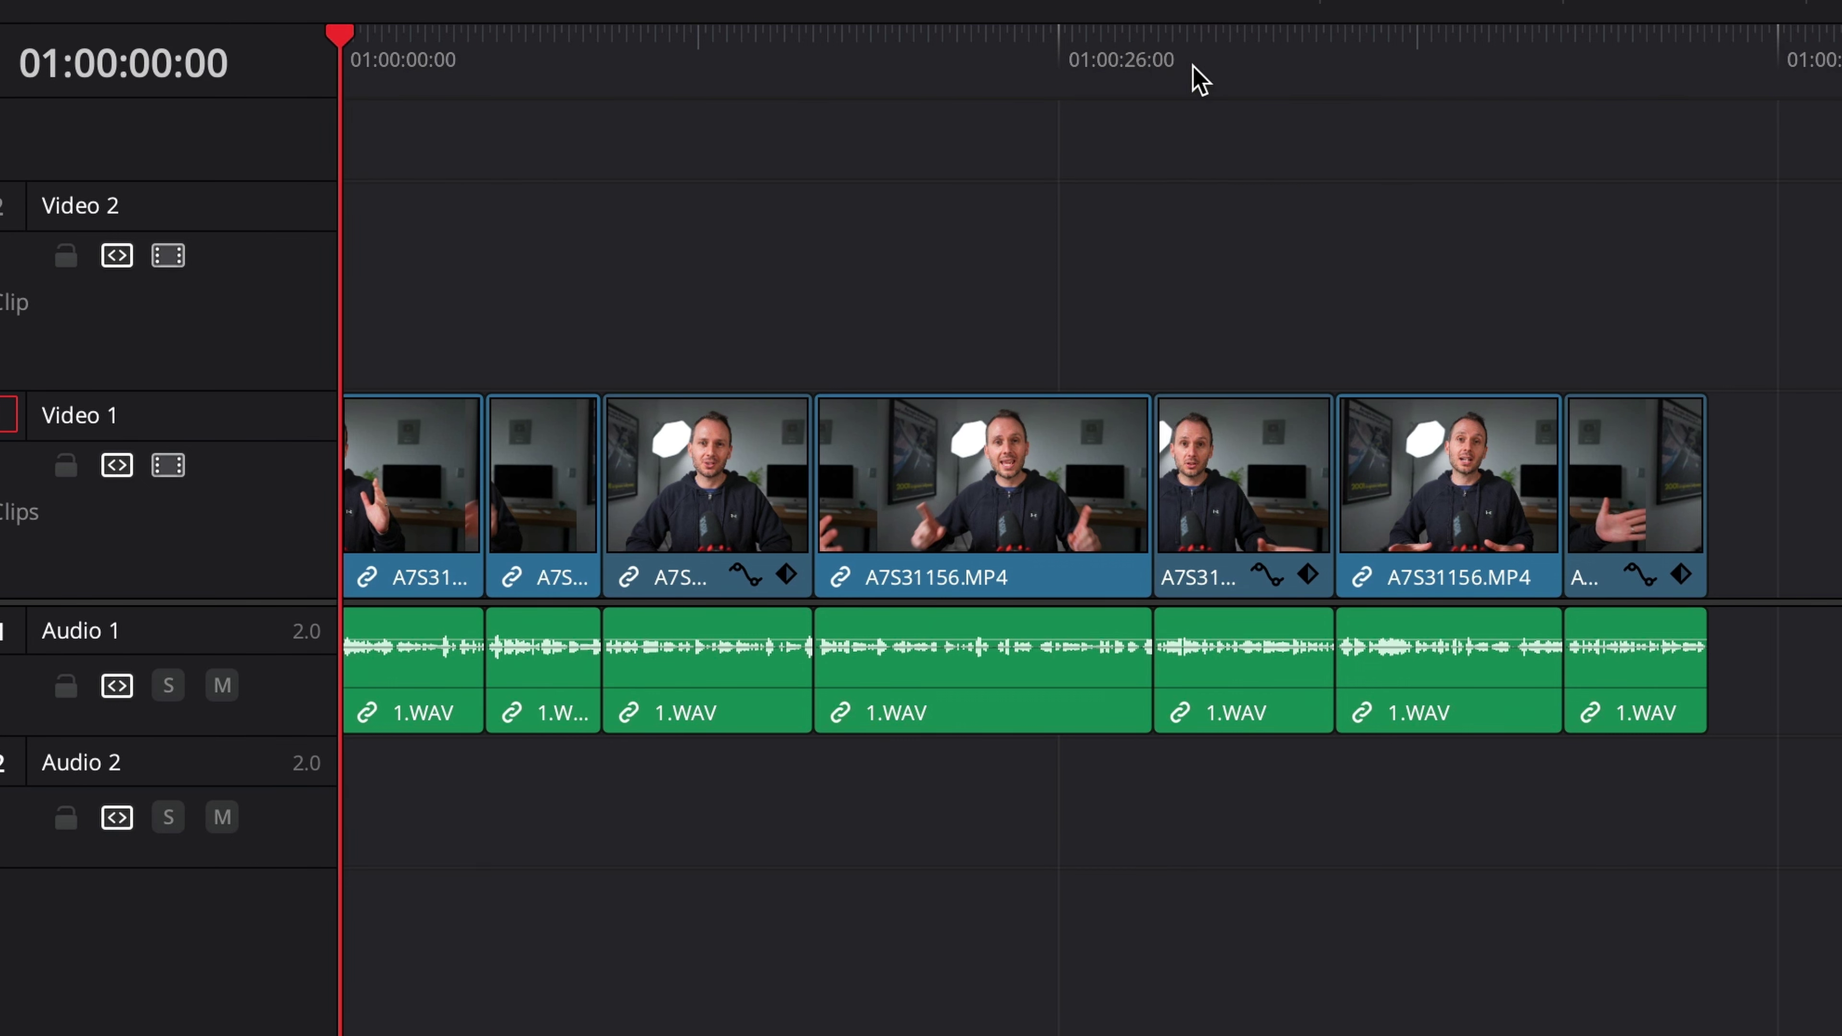
key(i)
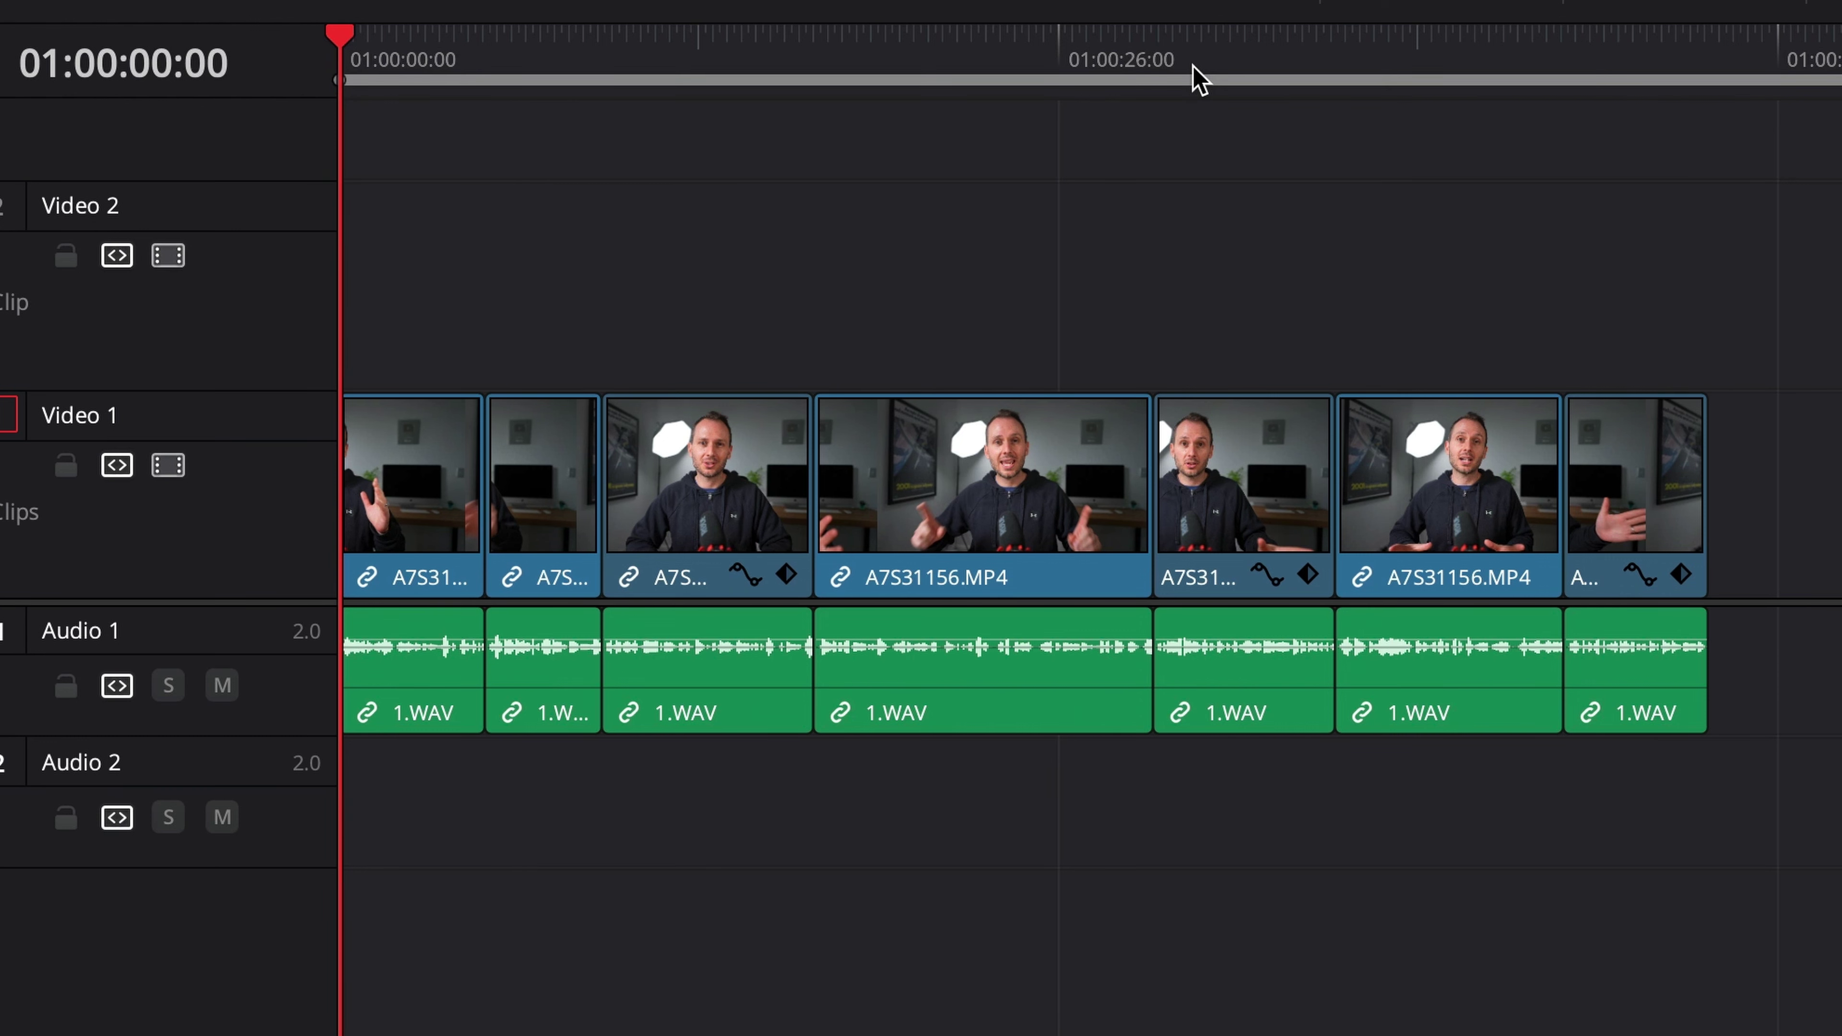
key(l)
key(l)
key(l)
key(l)
key(l)
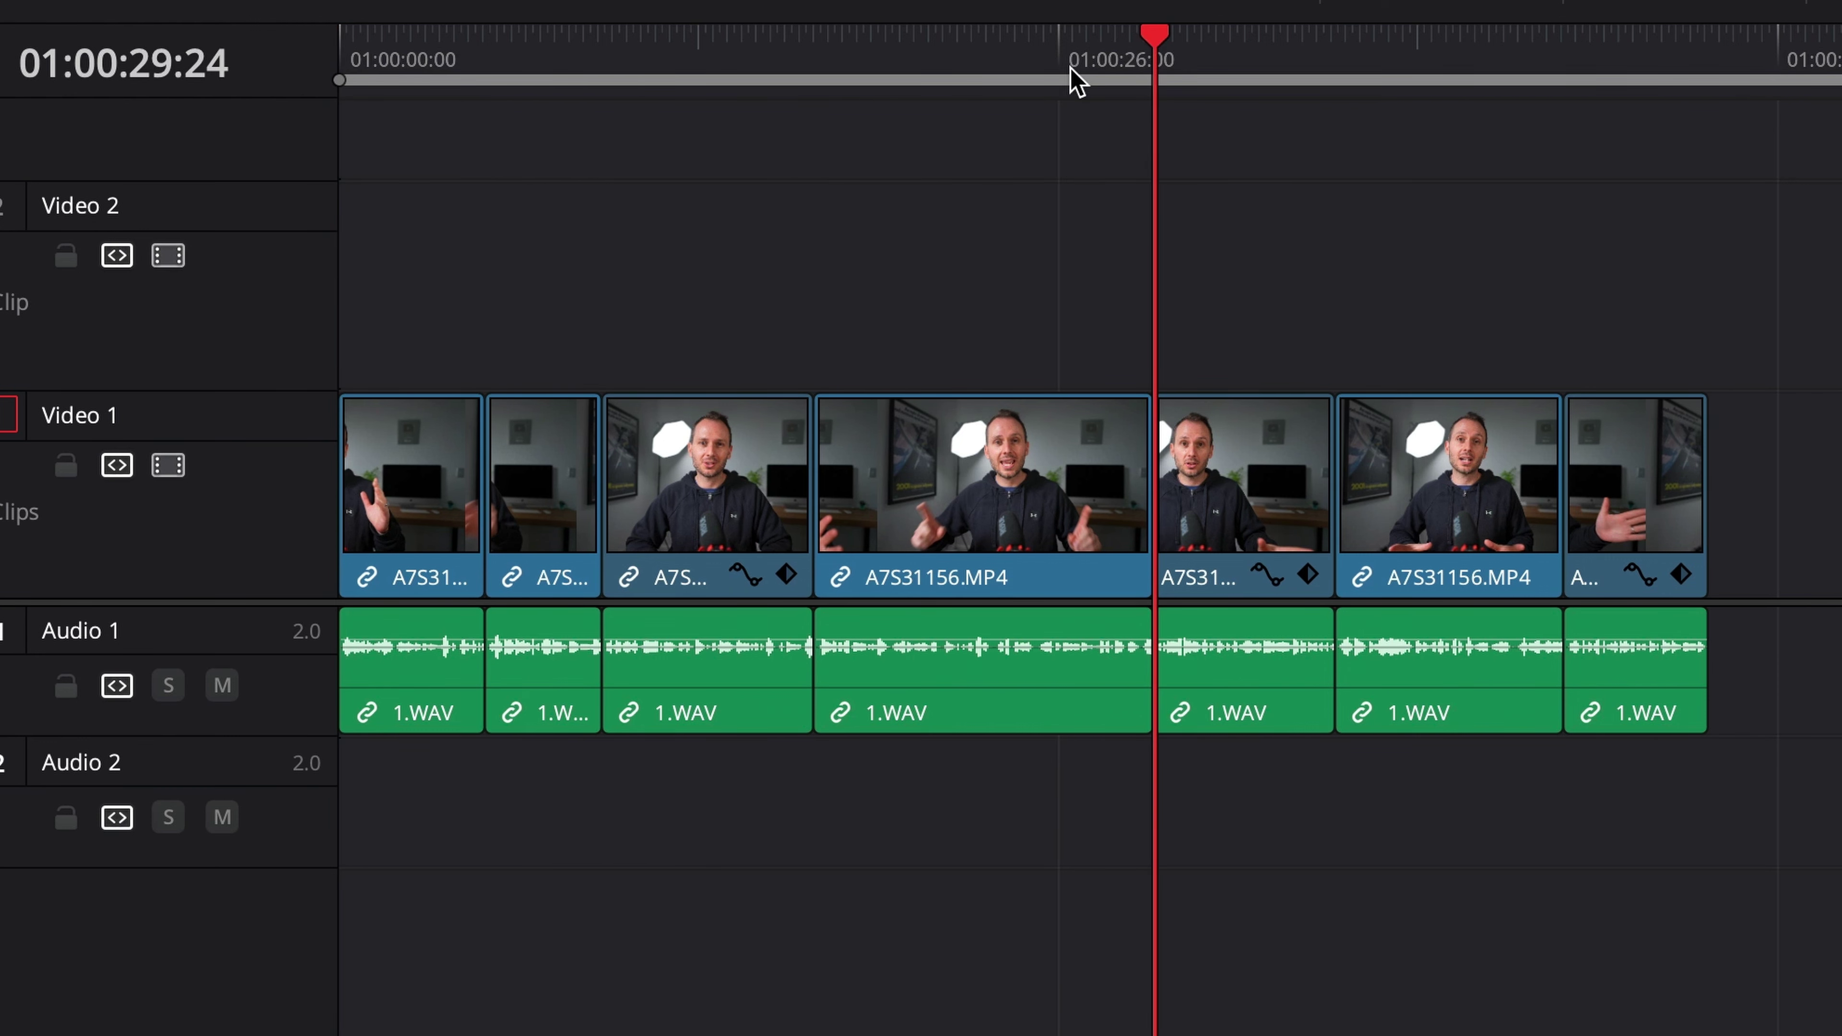
key(o)
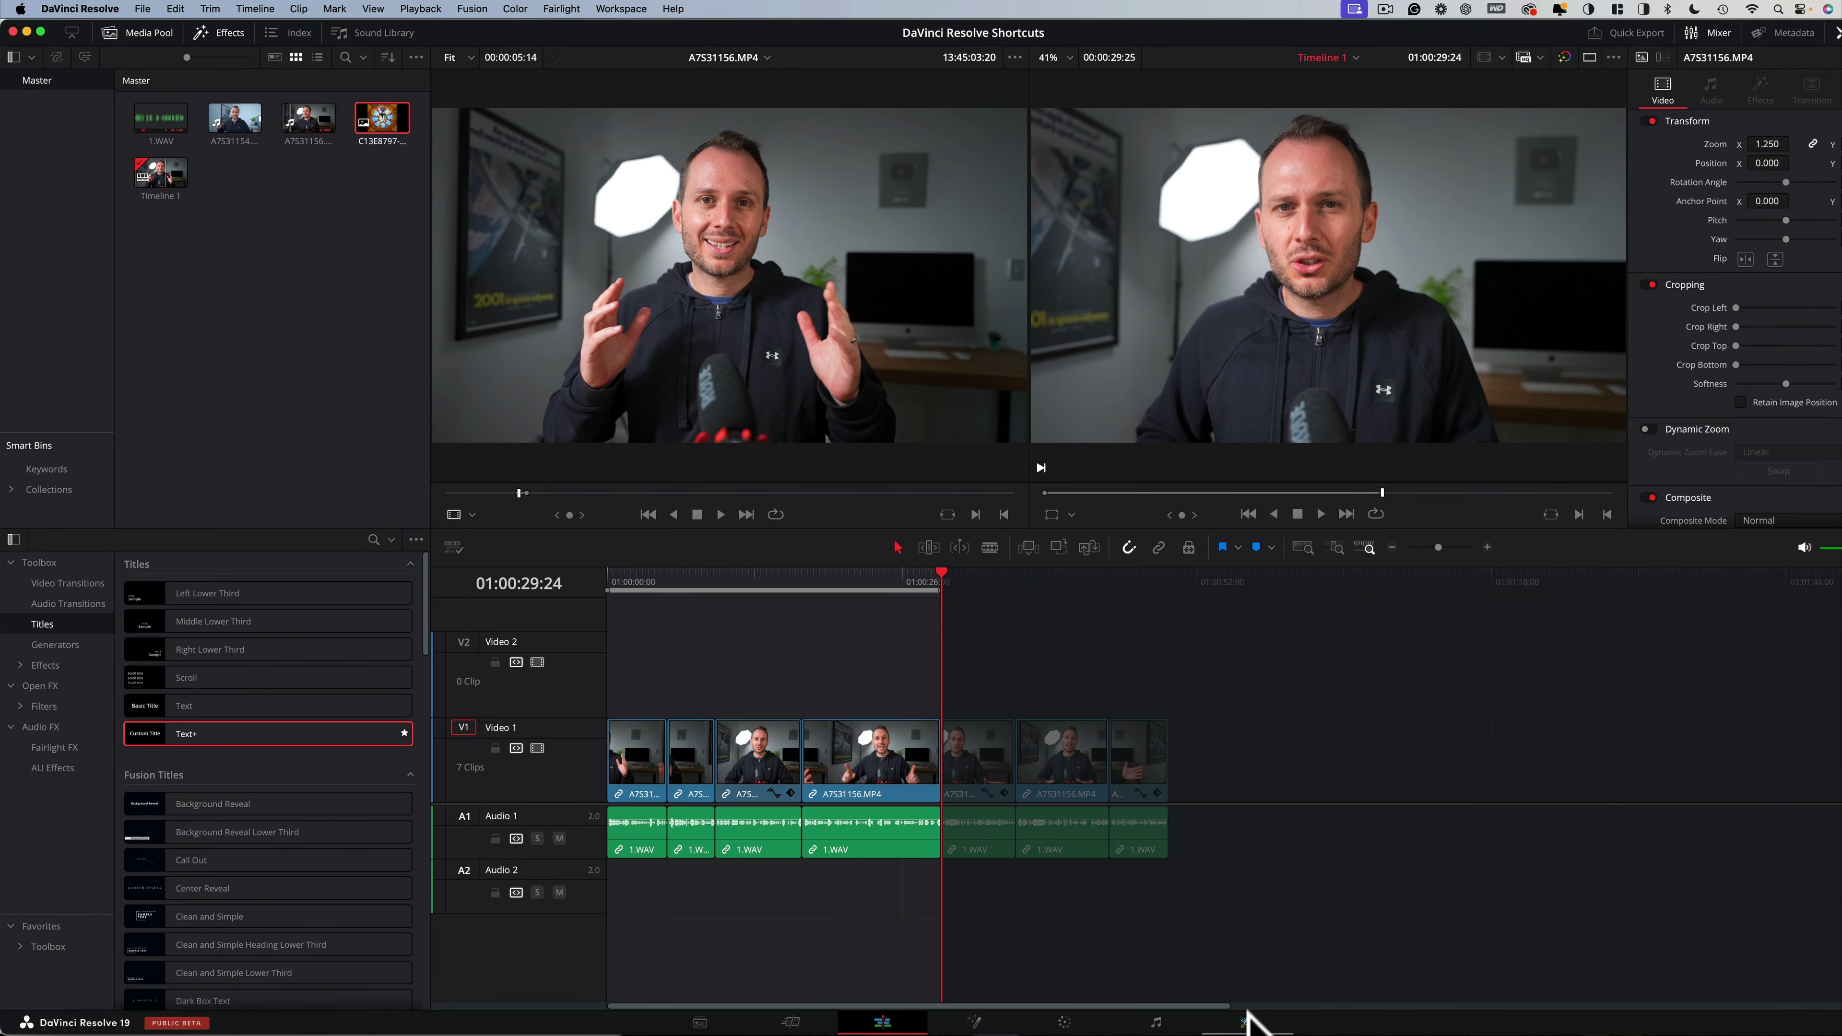
click(1247, 1016)
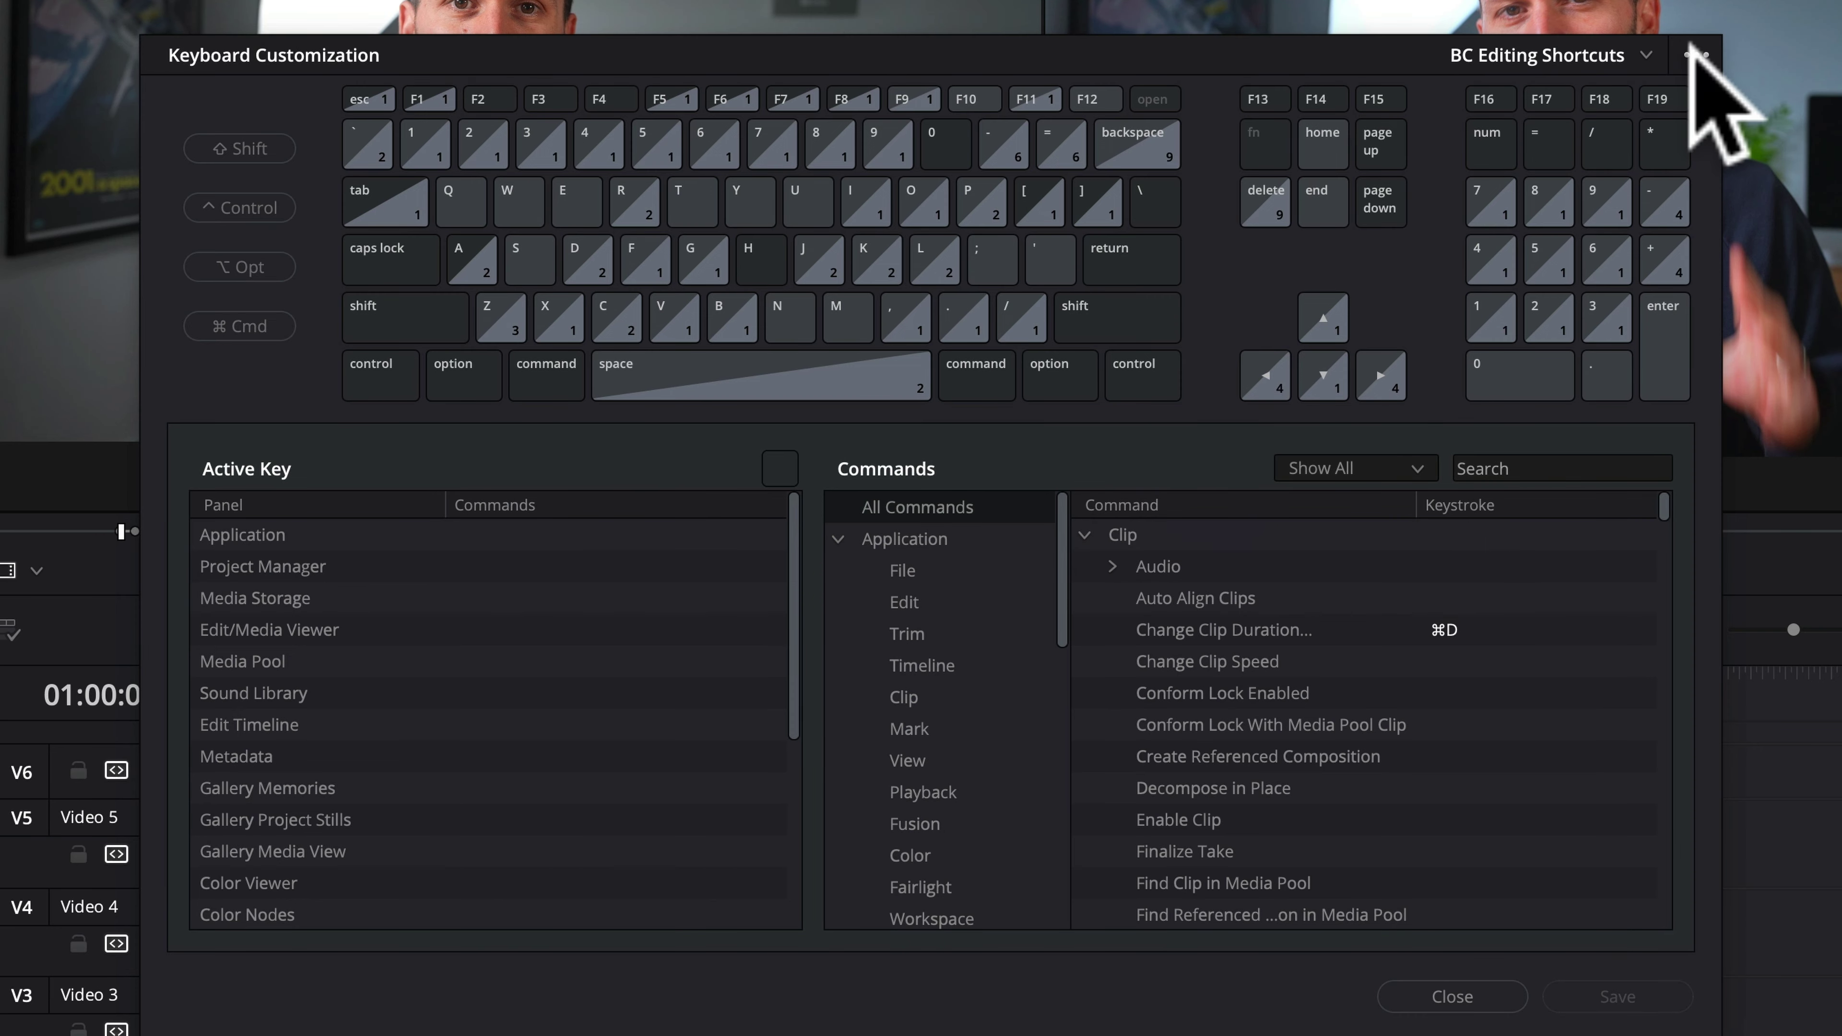
- Choose Import Preset from the Keyboard Customization preset menu to reach BC Editing Shortcuts.txt on the Desktop
click(1693, 54)
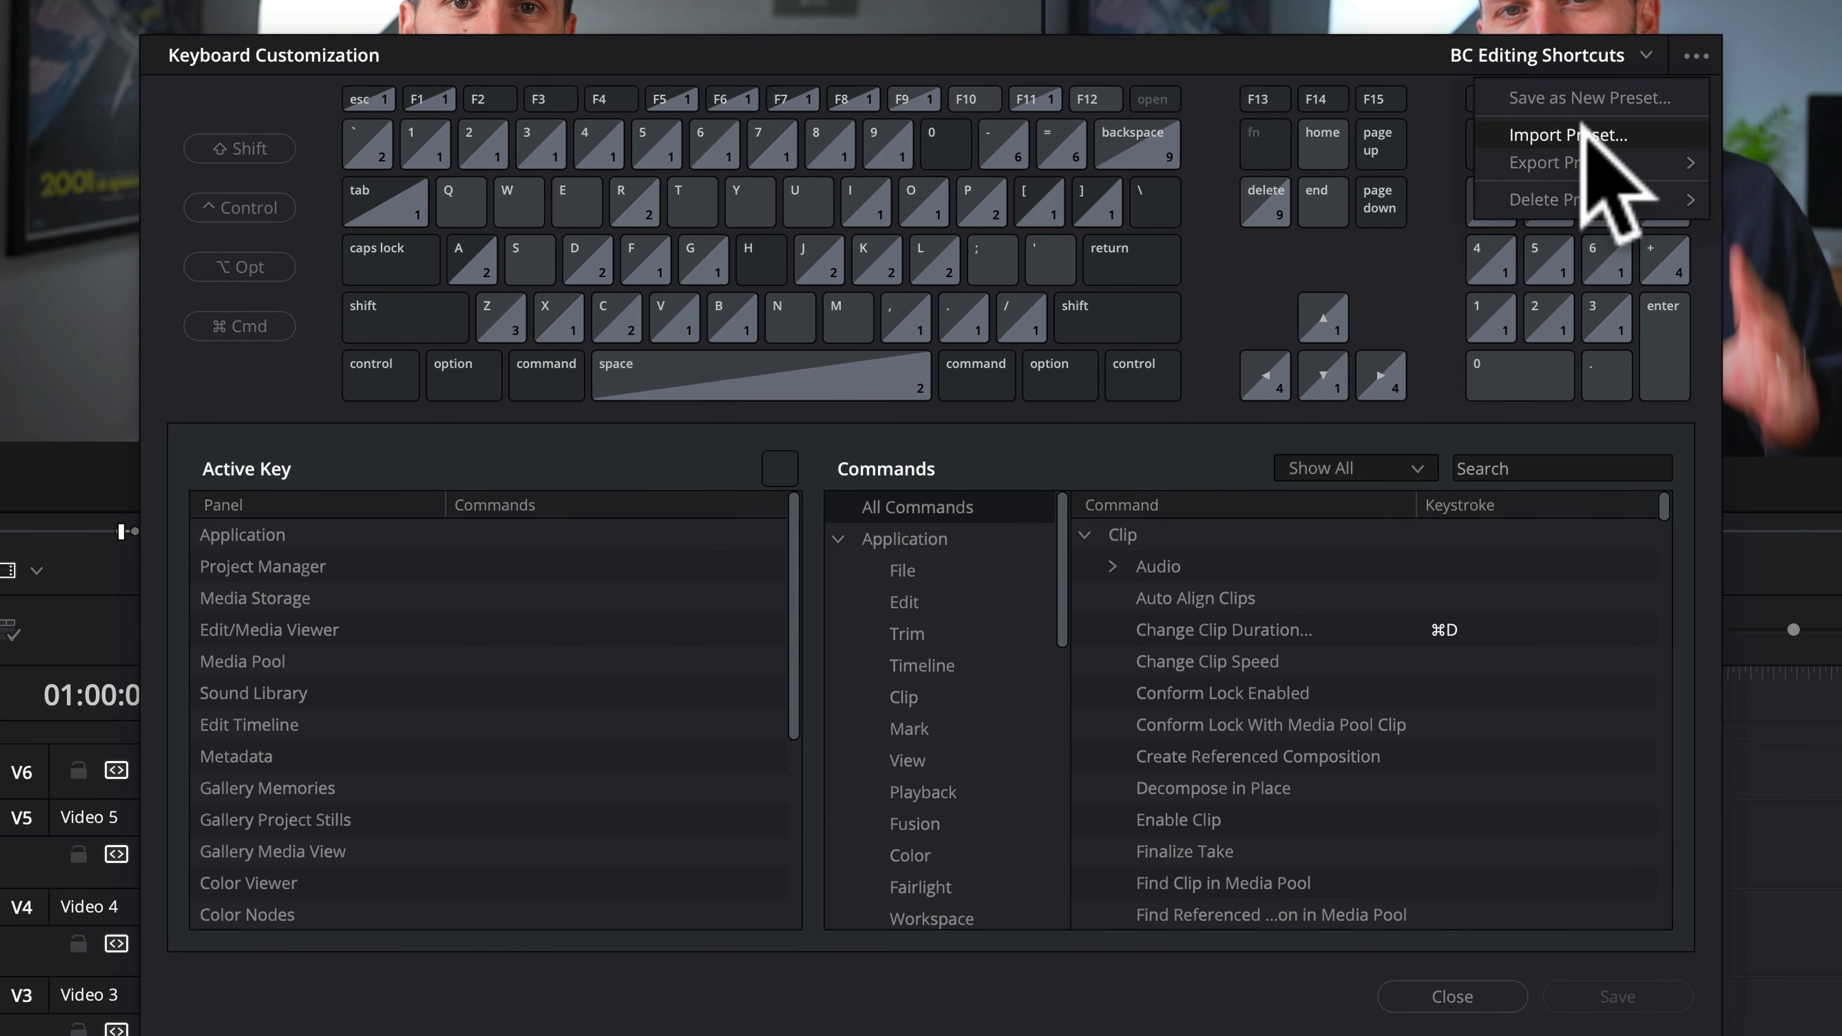
click(1567, 135)
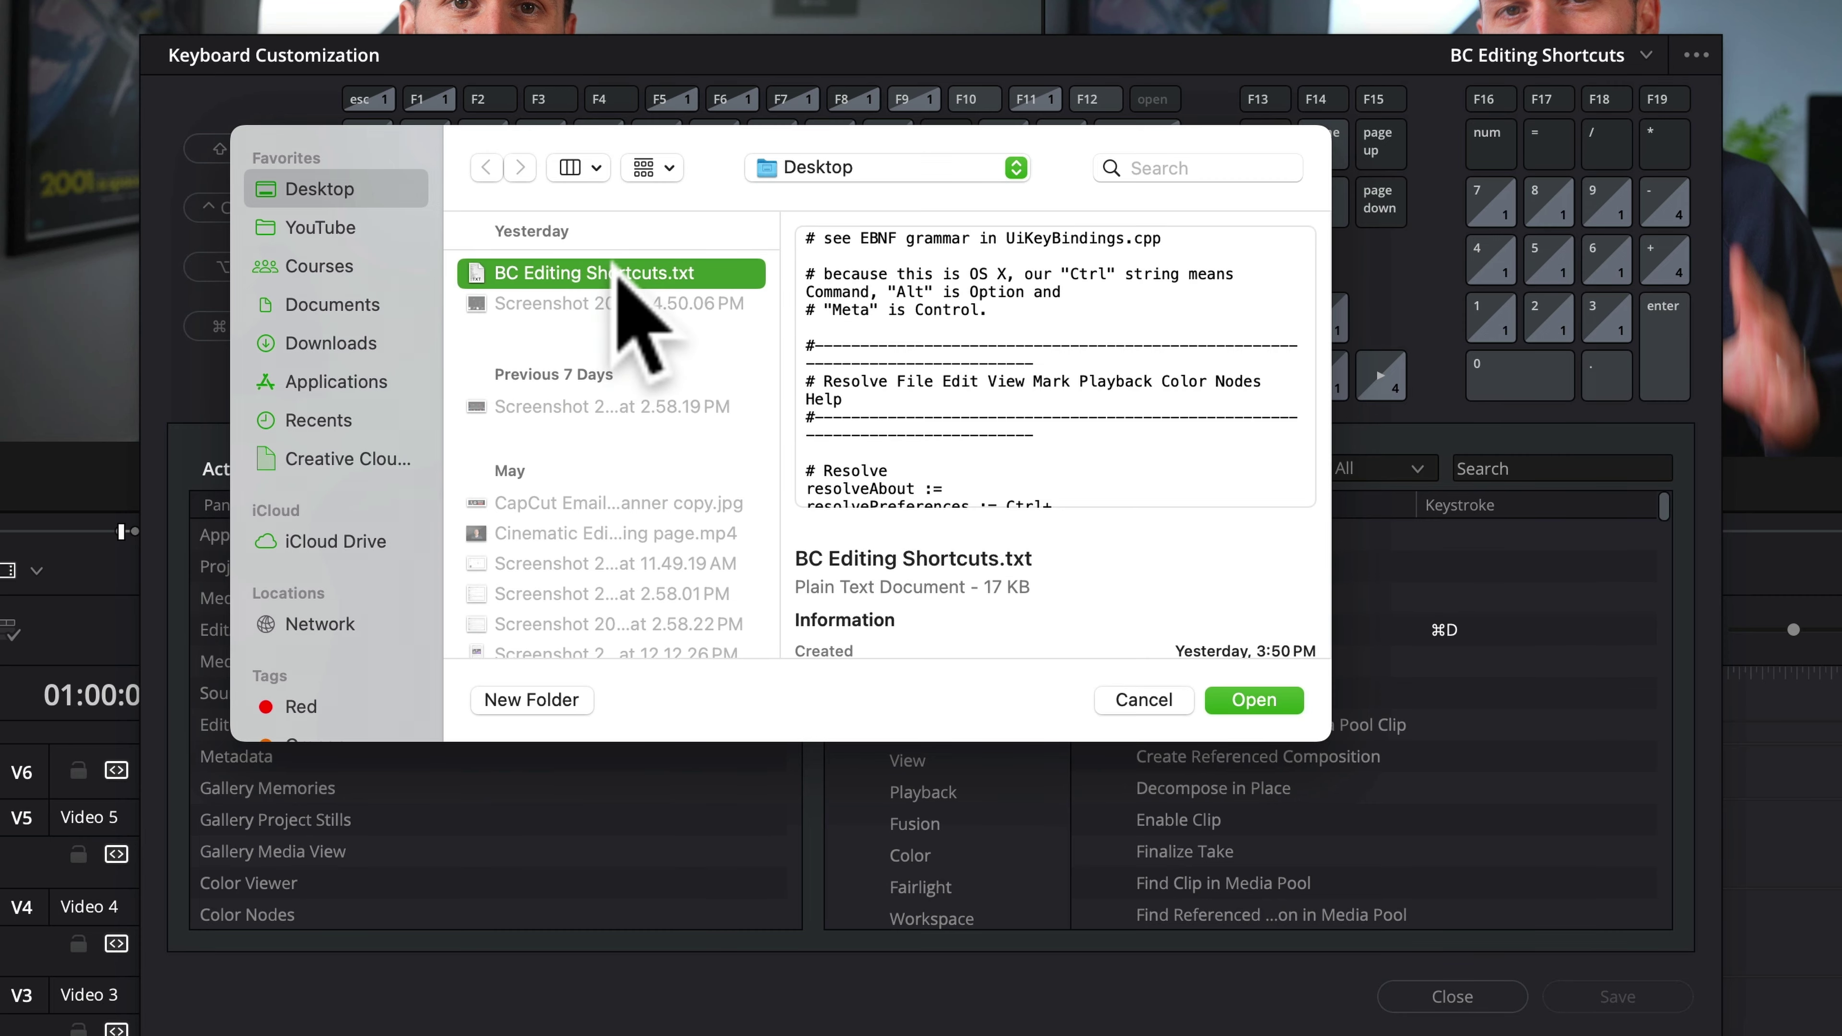